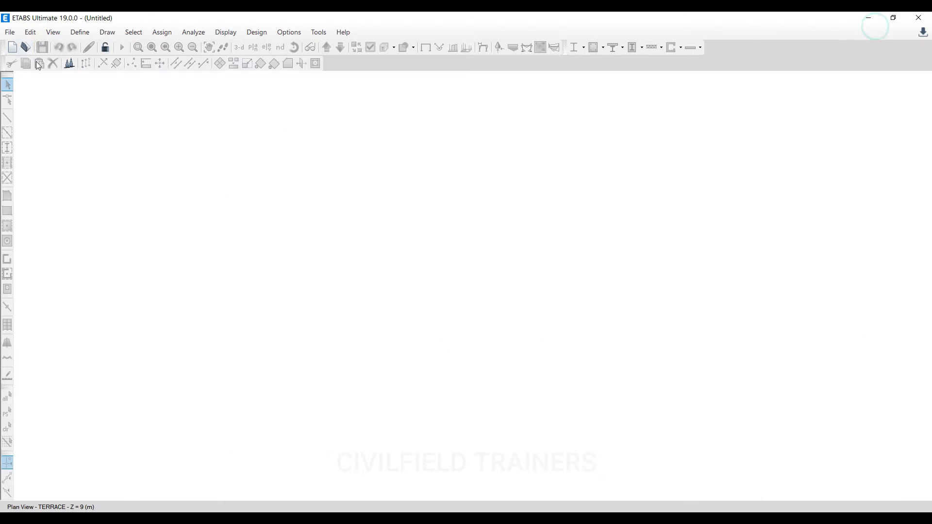
# Import the ETABS .e2k text file "model residential building" and acknowledge the version warning.
pyautogui.click(9, 32)
pyautogui.moveTo(30, 125)
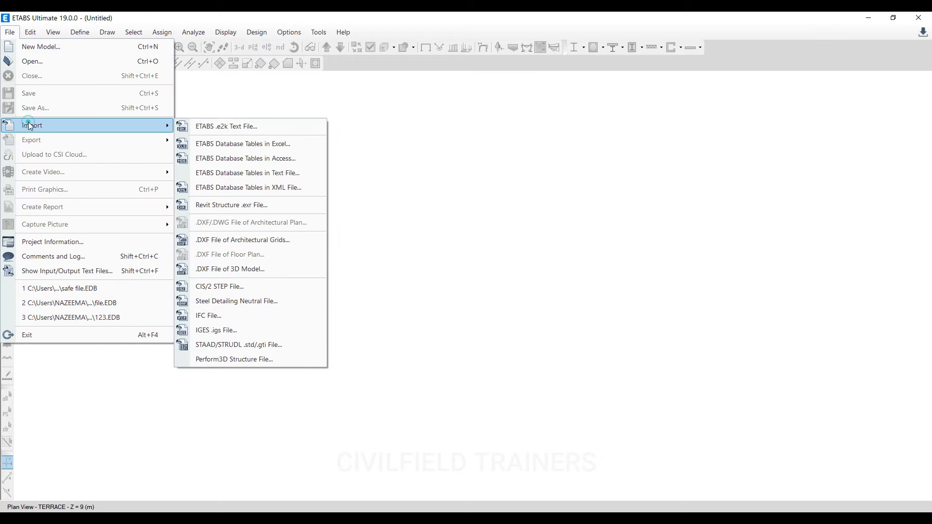
pyautogui.click(232, 127)
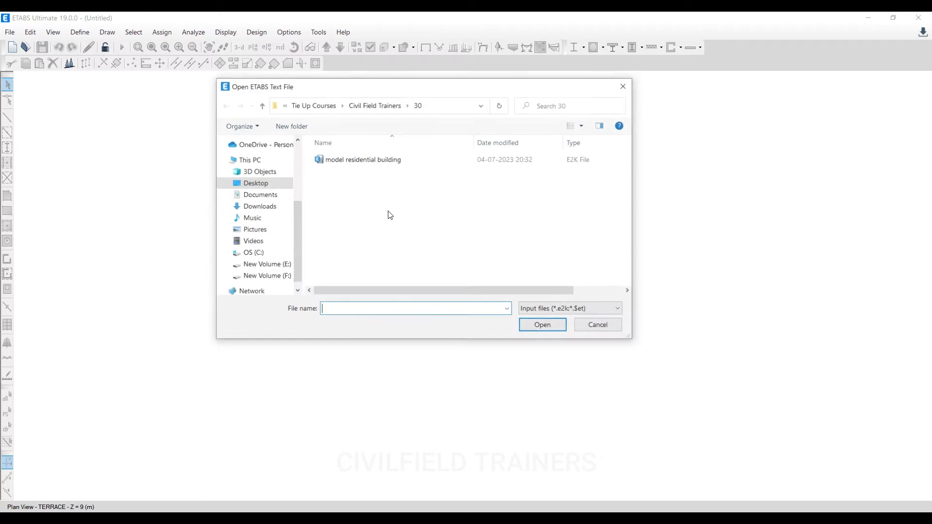
pyautogui.click(358, 159)
pyautogui.click(545, 326)
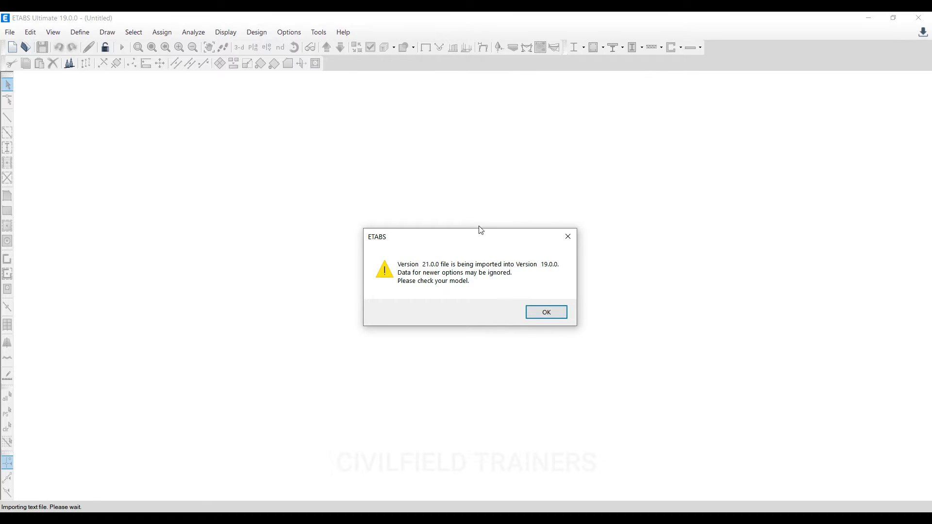
pyautogui.moveTo(480, 230); pyautogui.dragTo(441, 184)
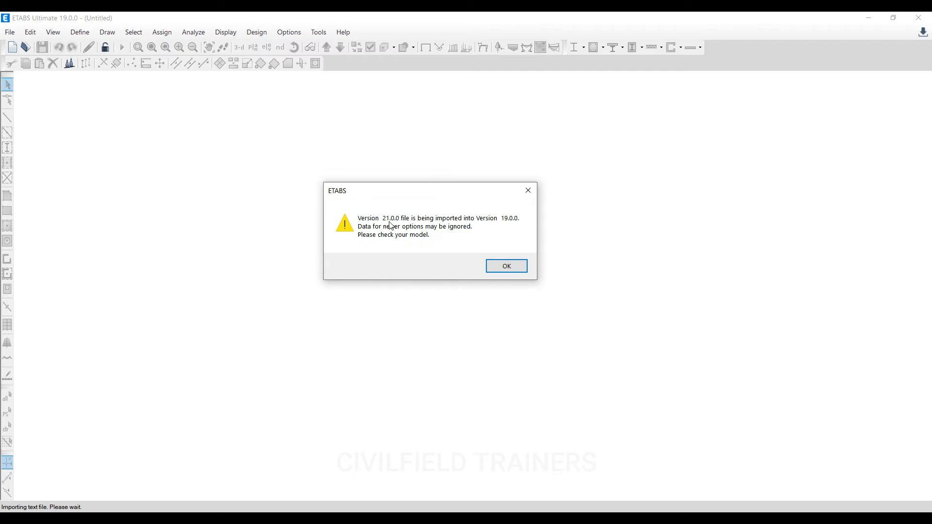
pyautogui.click(506, 266)
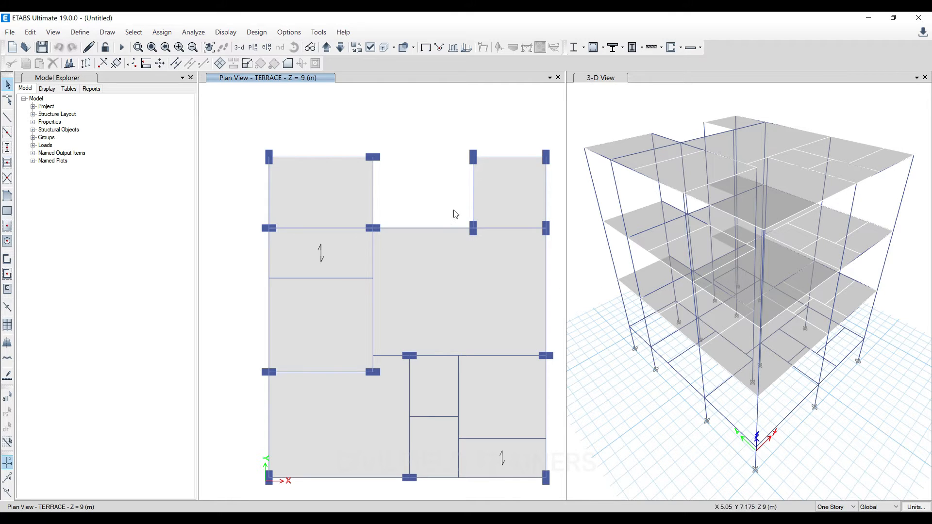
# Run the model check at the default 1 mm tolerance without enabling any checks, and close the report.
pyautogui.click(184, 32)
pyautogui.click(204, 44)
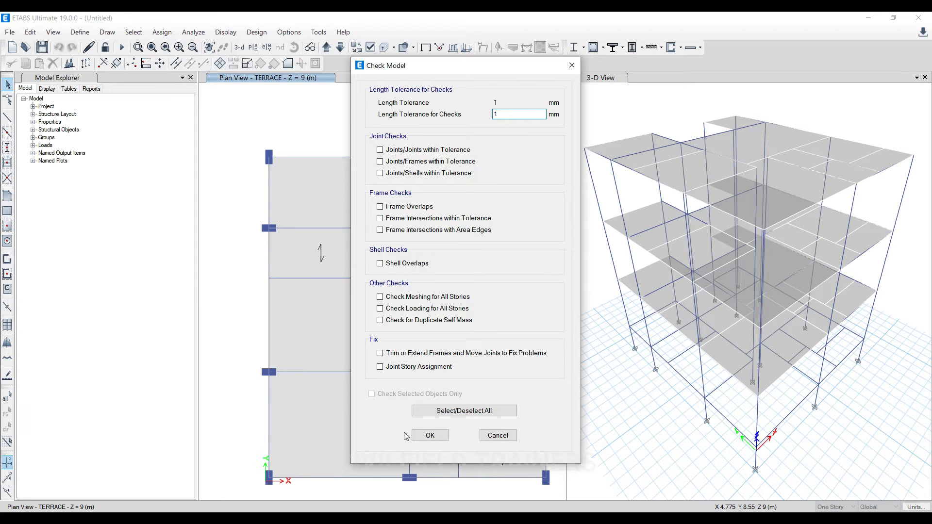
pyautogui.click(430, 434)
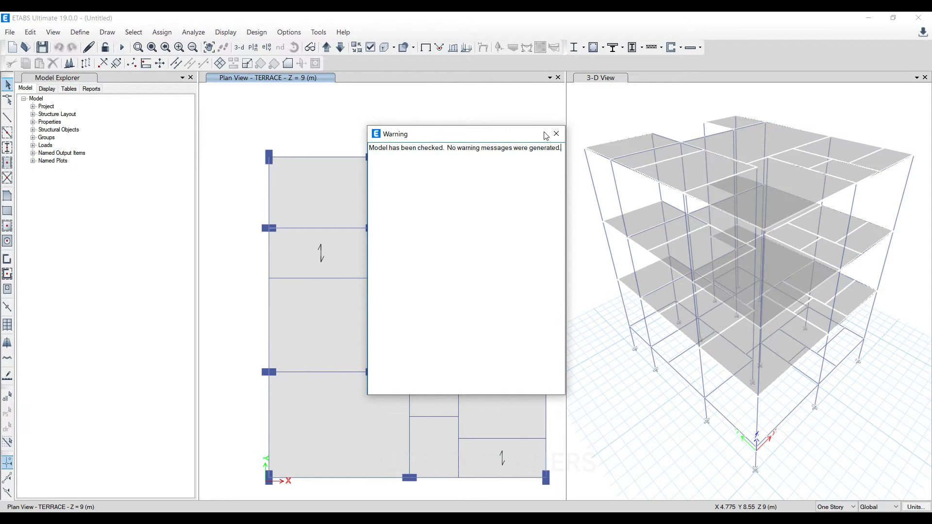
pyautogui.click(556, 133)
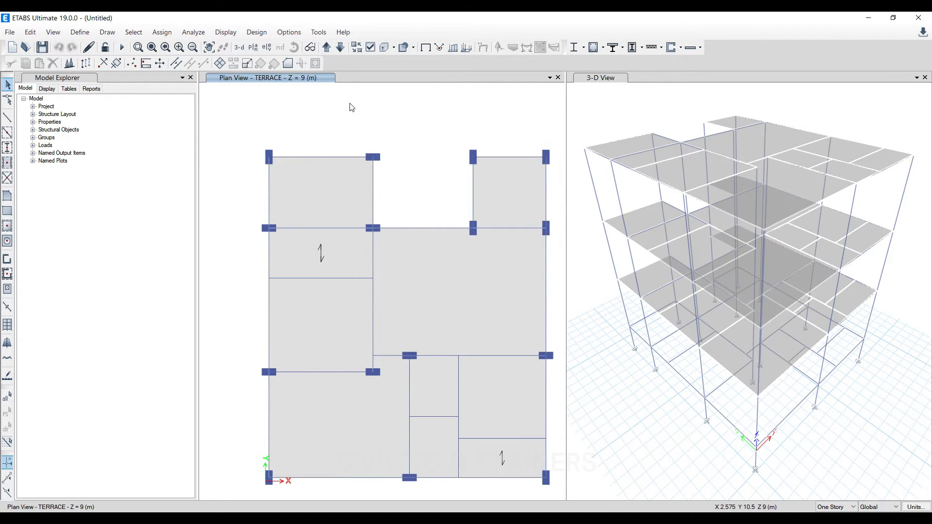
# Set the length tolerance for checks to 20 mm, rerun the model check without enabling any checks, and close the report.
pyautogui.click(194, 32)
pyautogui.click(204, 46)
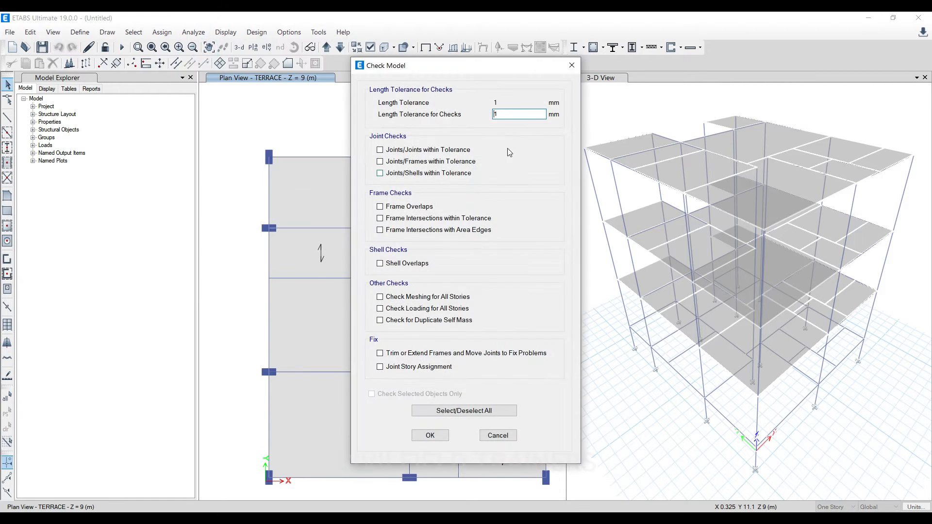
pyautogui.click(519, 112)
pyautogui.click(437, 434)
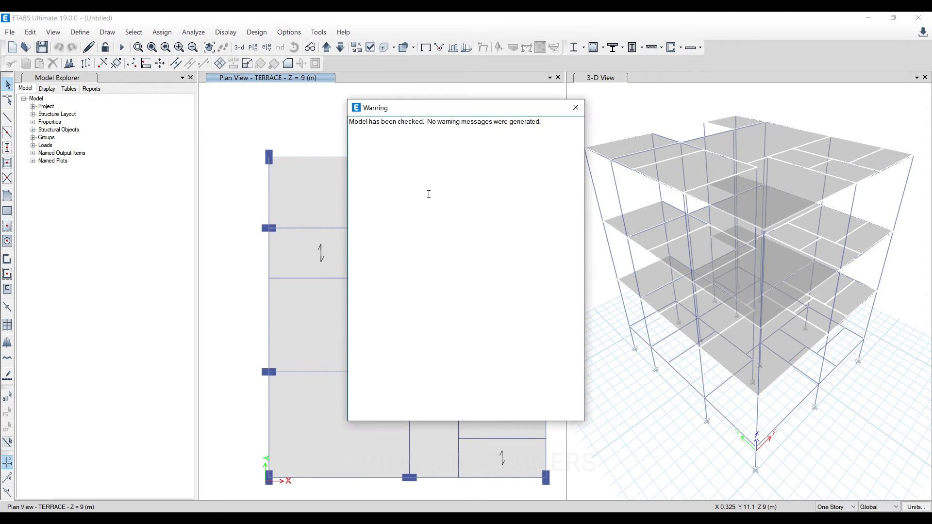
pyautogui.click(575, 107)
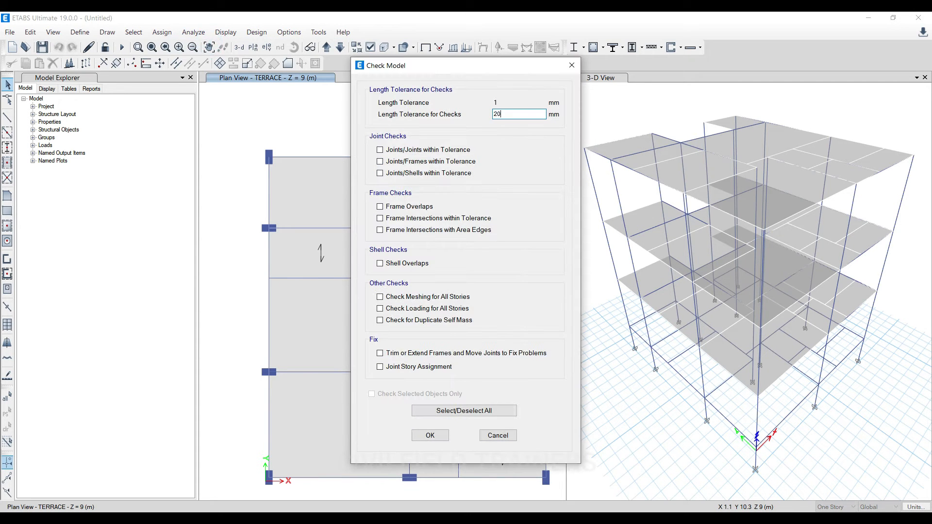
# Run the model check with all joint, frame, shell and other checks enabled at 20 mm tolerance, and review the warnings.
pyautogui.click(436, 411)
pyautogui.click(430, 435)
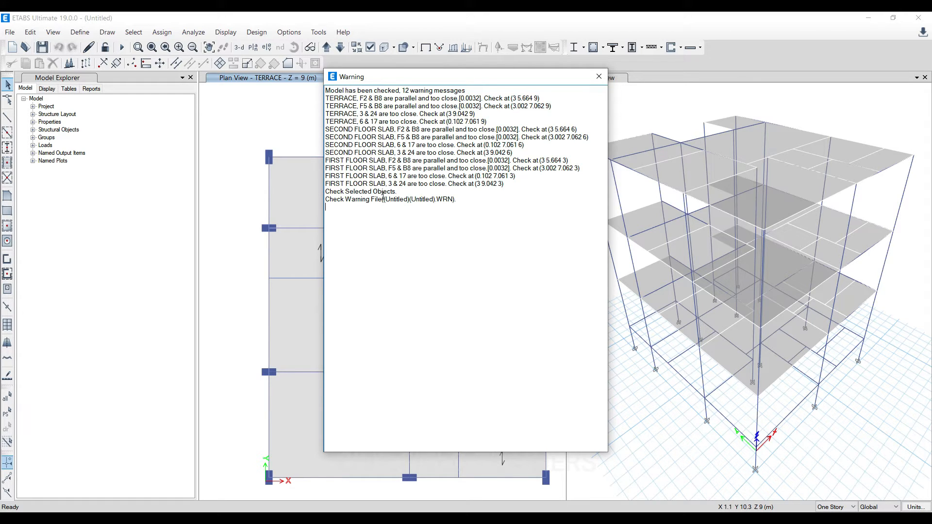
pyautogui.click(601, 76)
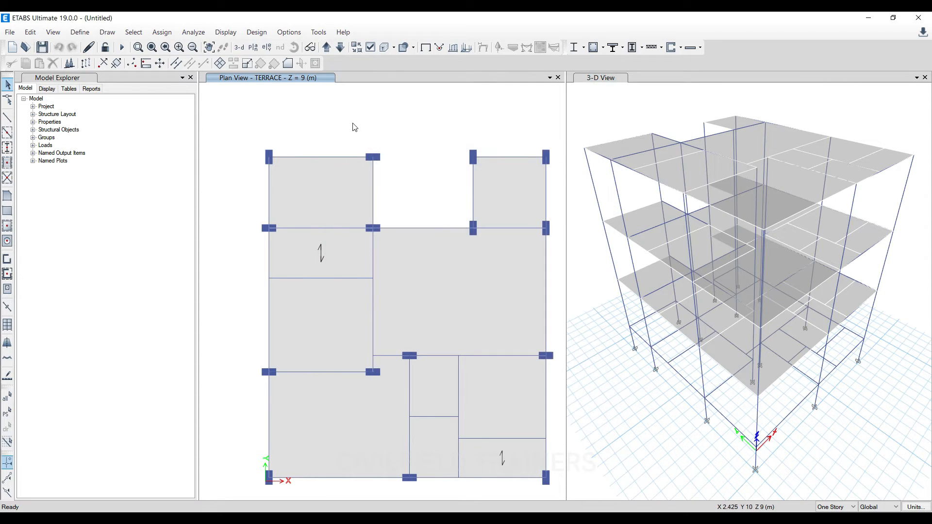
# Step through the plan views from the terrace down through the lower levels and back up to the terrace.
pyautogui.scroll(-2, 354, 128)
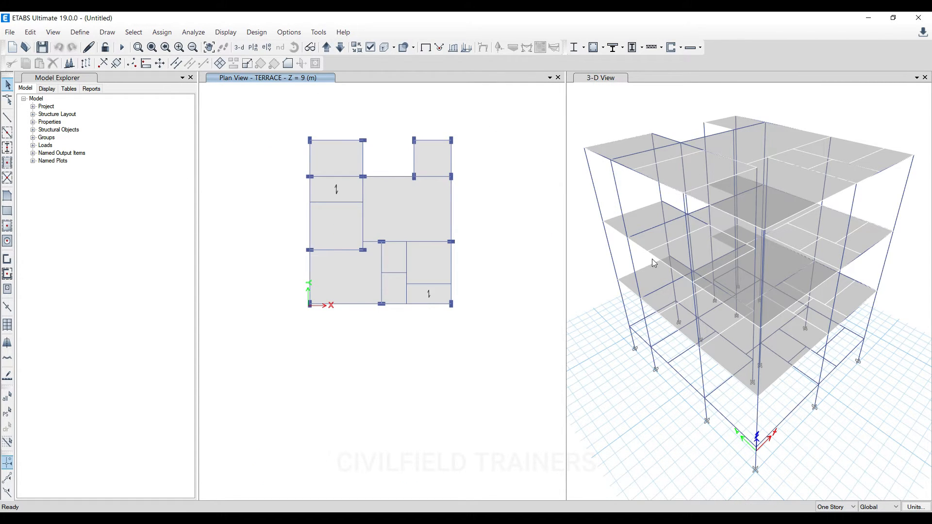
pyautogui.click(359, 114)
pyautogui.click(341, 47)
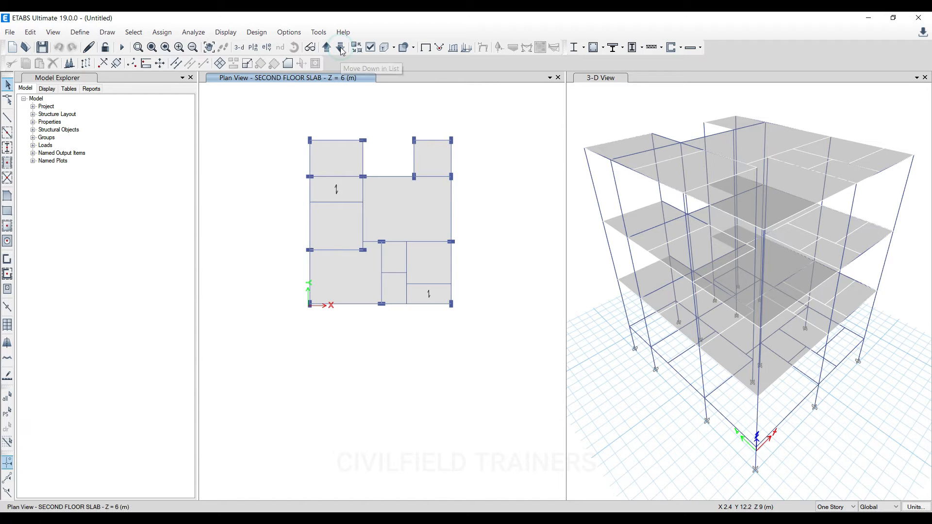
pyautogui.click(342, 49)
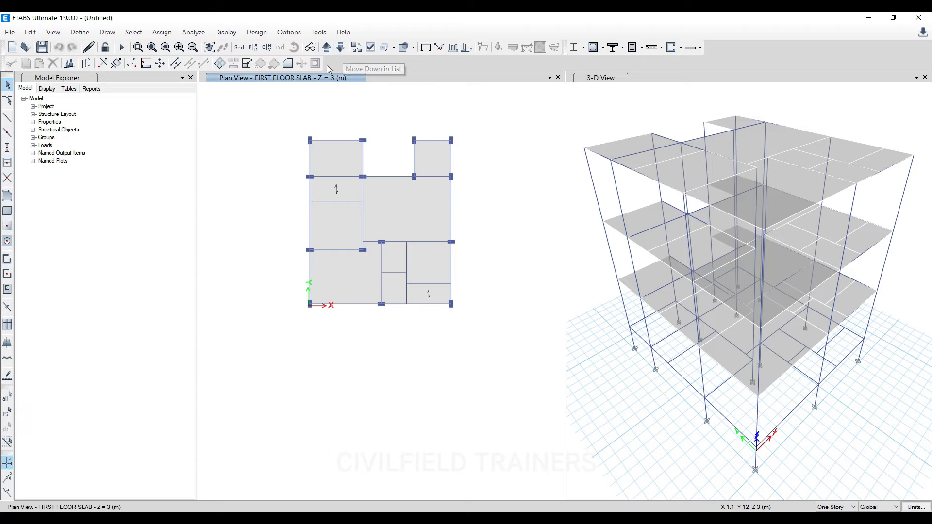
pyautogui.click(341, 48)
pyautogui.click(325, 54)
pyautogui.click(325, 54)
pyautogui.click(324, 53)
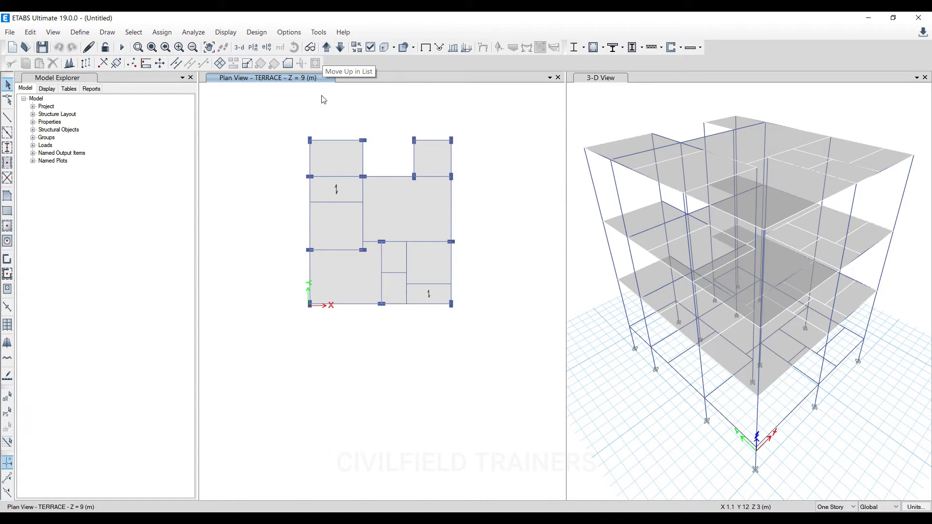
pyautogui.click(325, 48)
pyautogui.click(340, 51)
# Delete all structural objects on the terrace level and on the second floor slab level.
pyautogui.moveTo(289, 127); pyautogui.dragTo(475, 322)
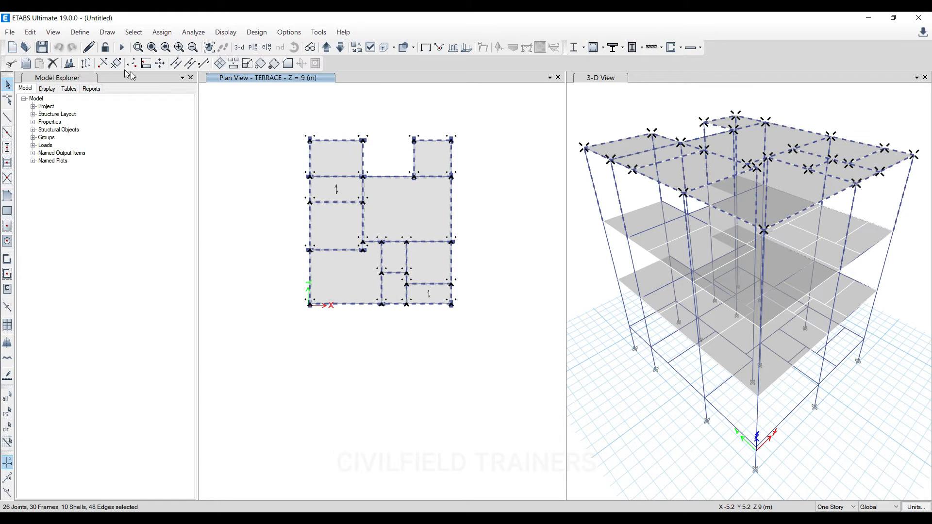
pyautogui.click(53, 63)
pyautogui.click(341, 47)
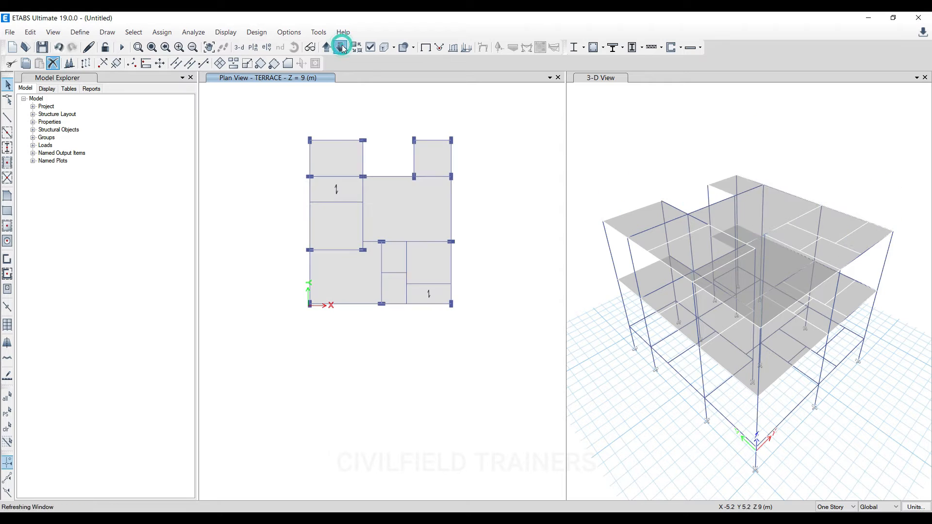
pyautogui.moveTo(291, 119); pyautogui.dragTo(490, 356)
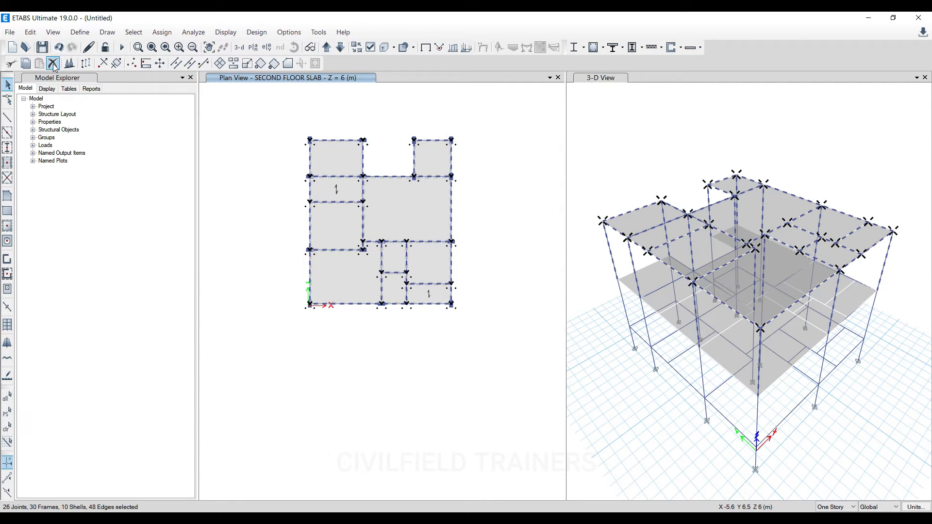
pyautogui.click(53, 63)
# Switch the plan view to the plinth level, rerun the full model check at 20 mm tolerance, and review the warnings.
pyautogui.click(340, 49)
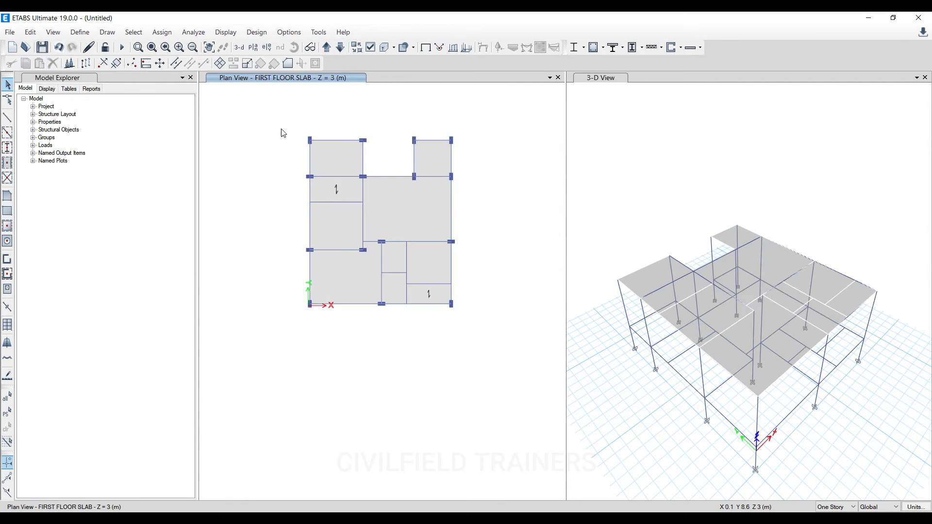
pyautogui.click(361, 109)
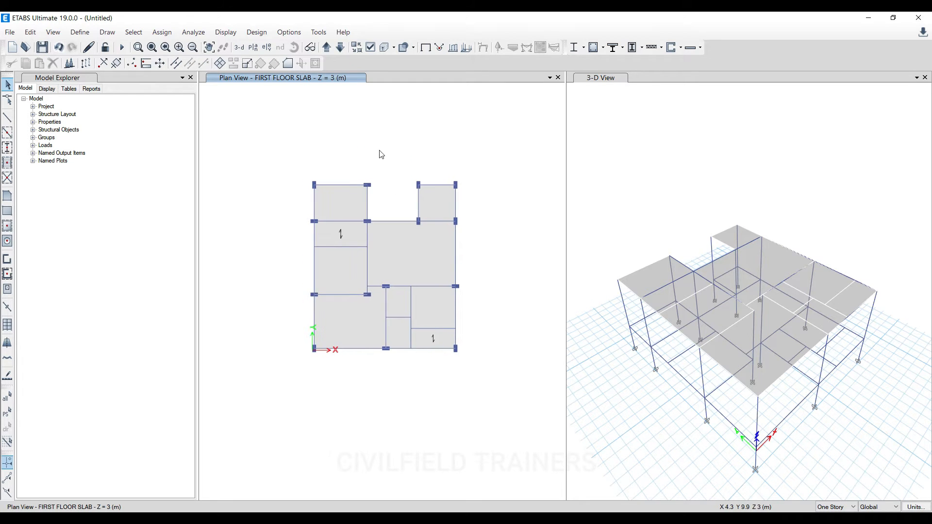
pyautogui.click(340, 47)
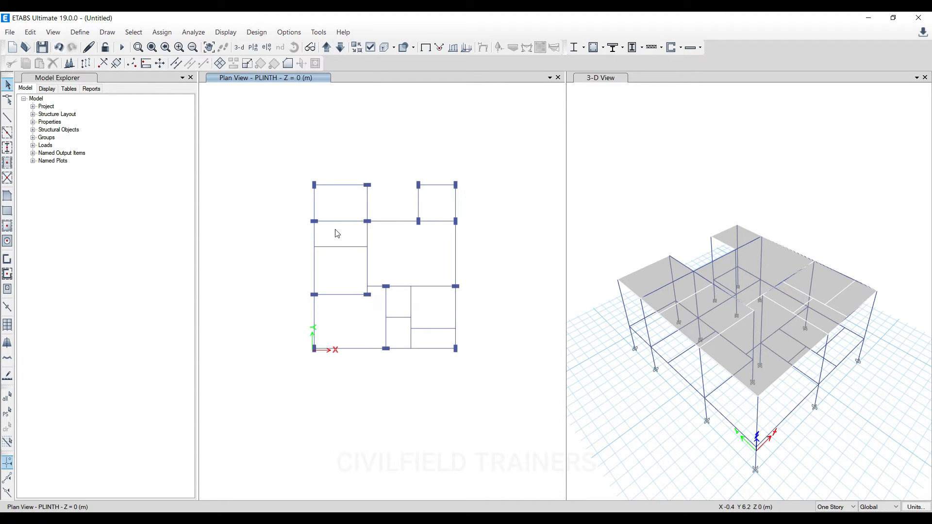
pyautogui.click(193, 32)
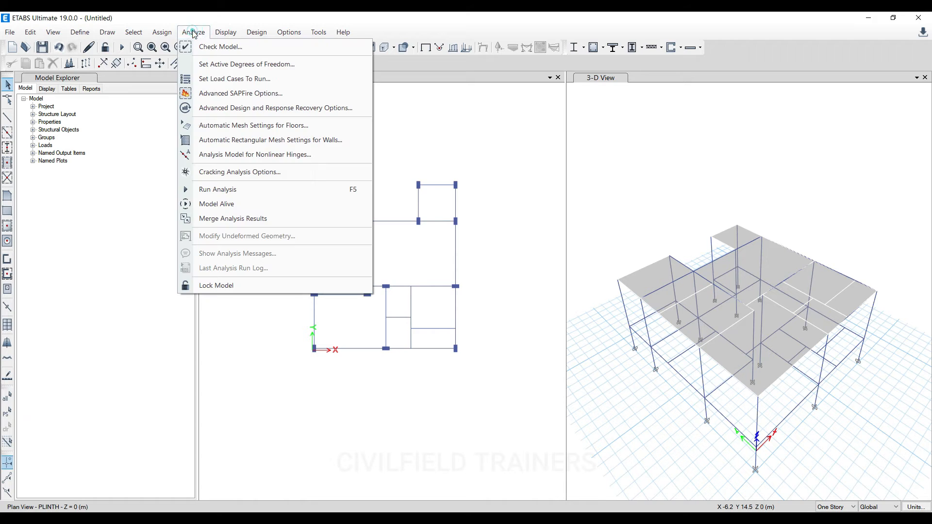
pyautogui.click(213, 45)
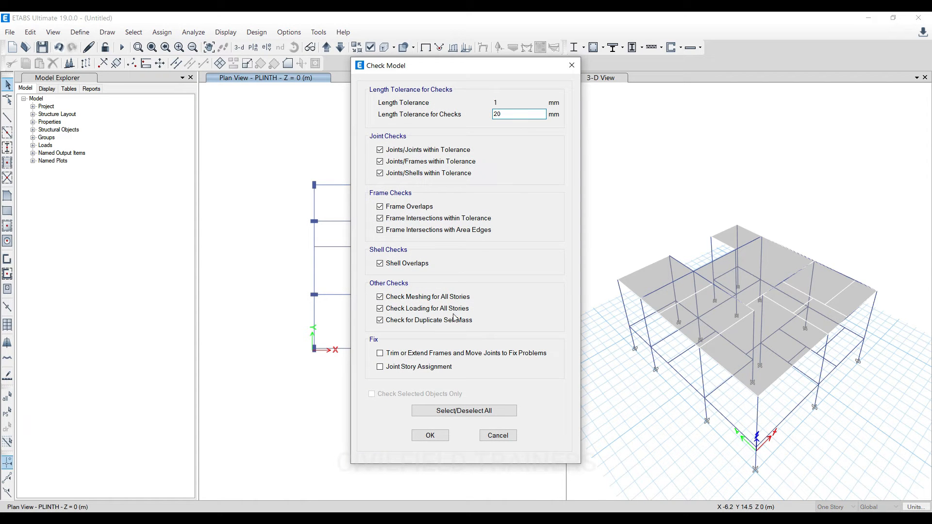
pyautogui.click(430, 435)
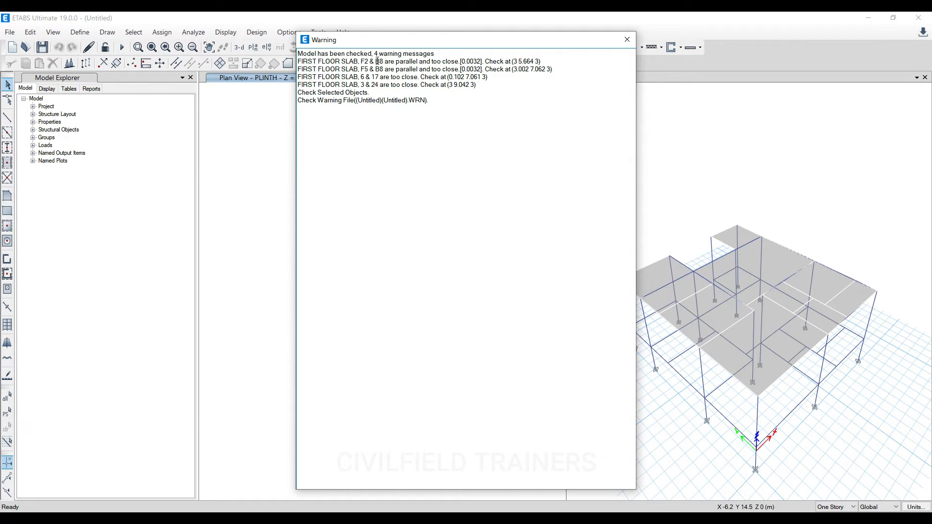
pyautogui.moveTo(383, 41); pyautogui.dragTo(610, 54)
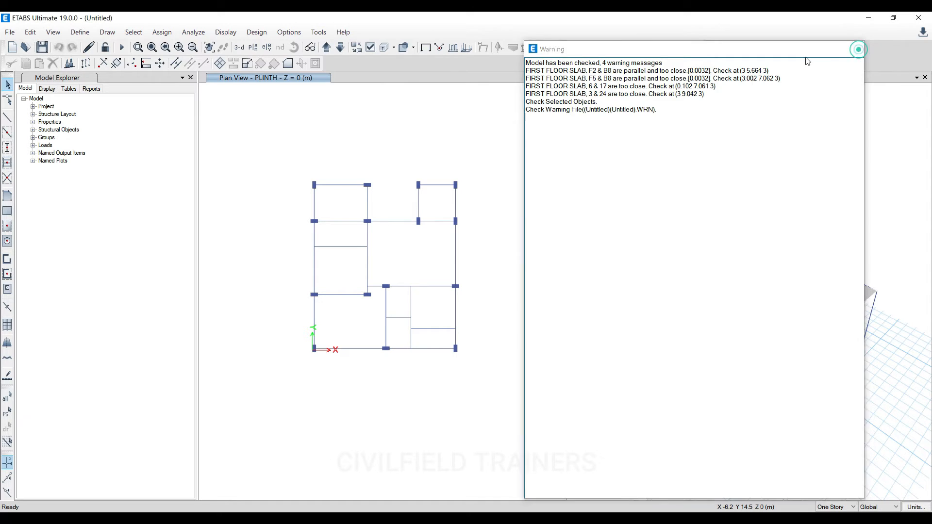
pyautogui.click(855, 48)
# Turn on the shell and frame labels and apply them to all windows.
pyautogui.click(371, 47)
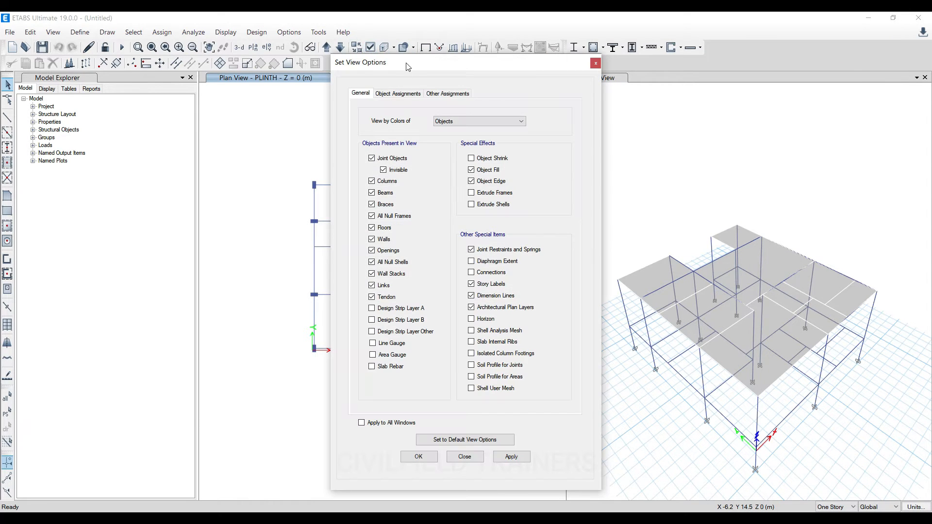
pyautogui.moveTo(405, 62); pyautogui.dragTo(233, 40)
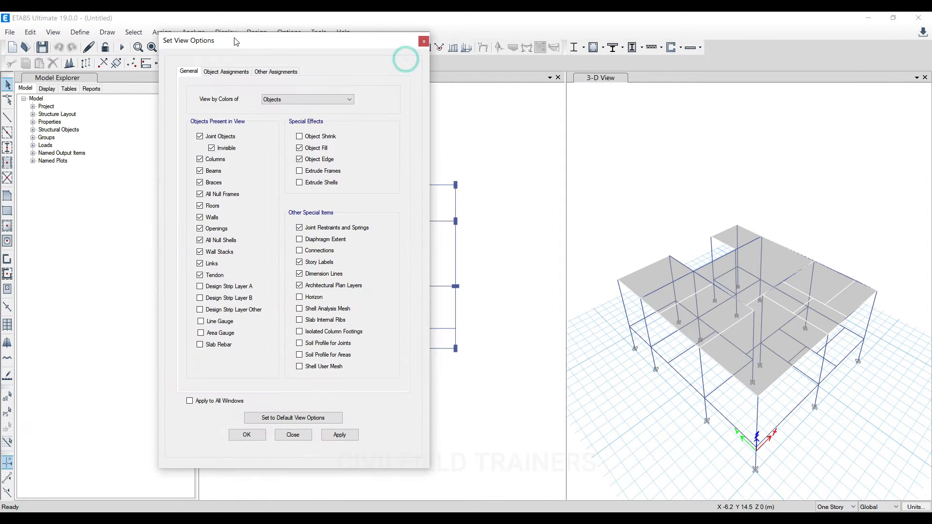
pyautogui.click(216, 73)
pyautogui.click(214, 186)
pyautogui.click(329, 105)
pyautogui.click(203, 402)
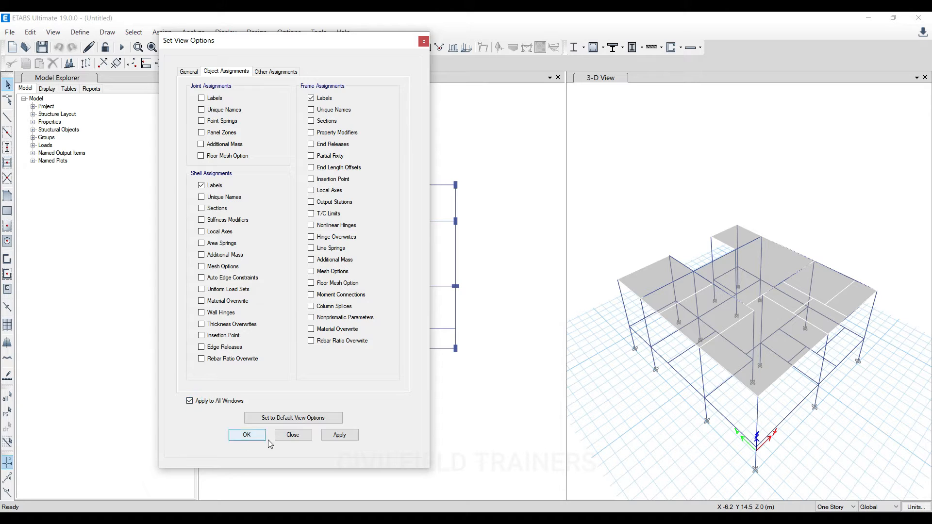
pyautogui.click(339, 435)
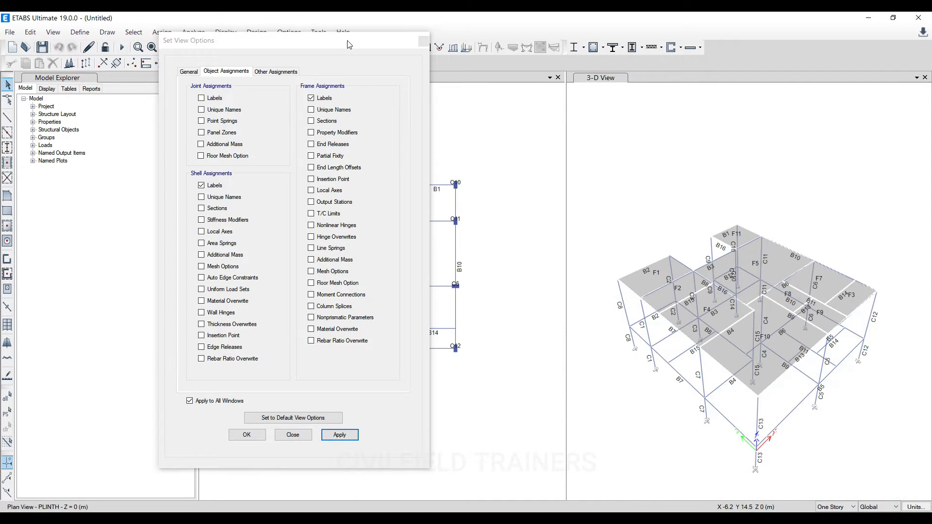
pyautogui.moveTo(291, 40); pyautogui.dragTo(172, 107)
pyautogui.click(304, 110)
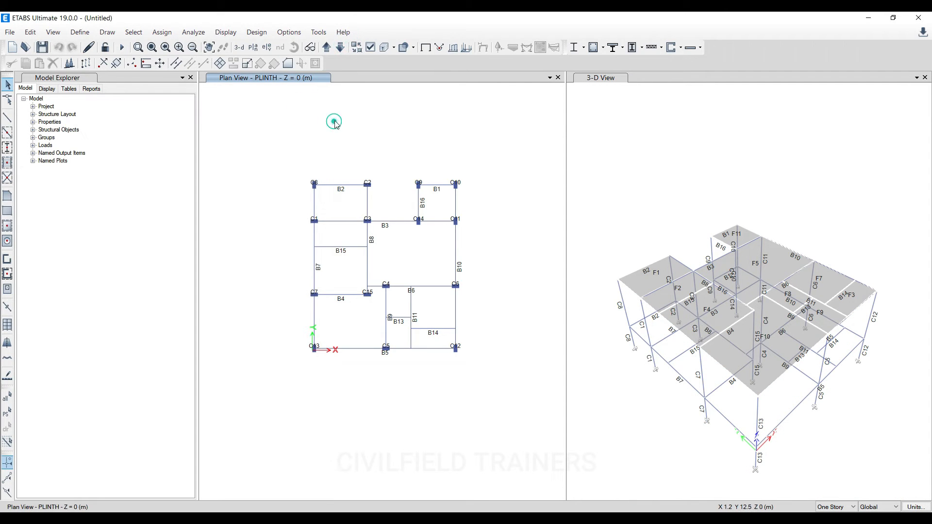
# Display the first floor slab plan and examine its beam, column and floor labels.
pyautogui.click(326, 47)
pyautogui.scroll(2, 371, 208)
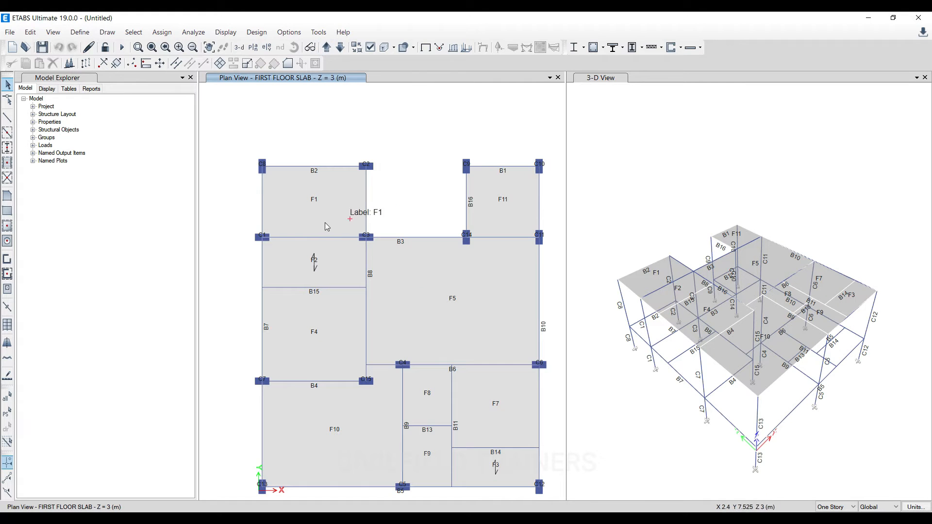
pyautogui.scroll(2, 350, 208)
pyautogui.scroll(-4, 287, 191)
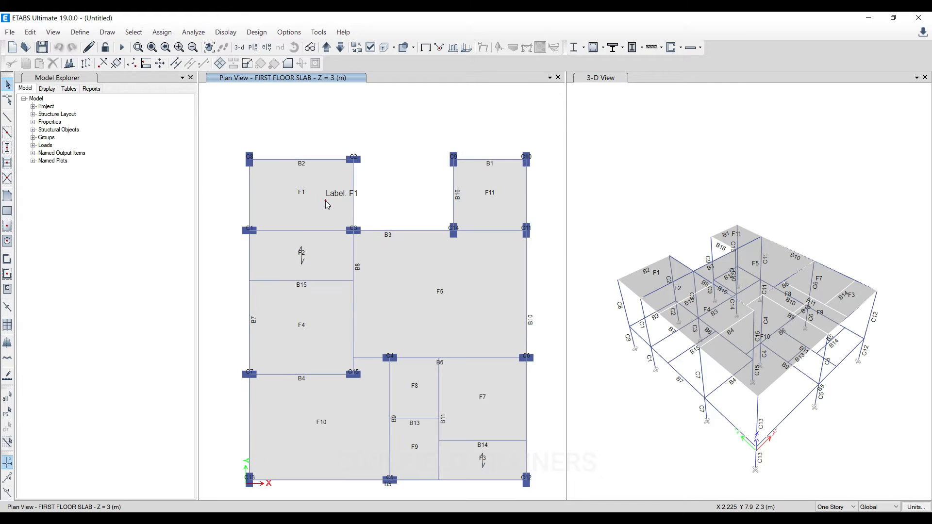
# Rerun the full model check at 20 mm tolerance, review the warnings beside the first floor slab plan, and close them.
pyautogui.click(189, 33)
pyautogui.click(196, 45)
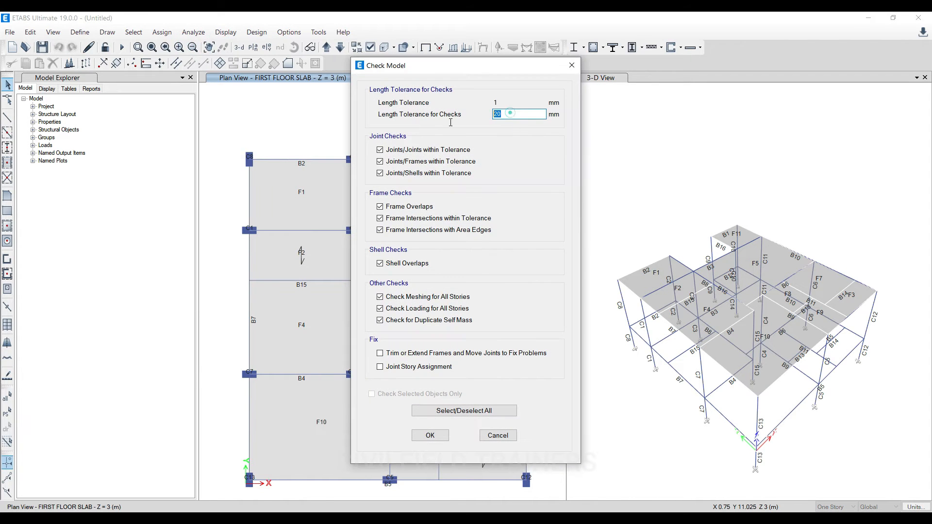
pyautogui.click(427, 440)
pyautogui.moveTo(420, 16); pyautogui.dragTo(552, 91)
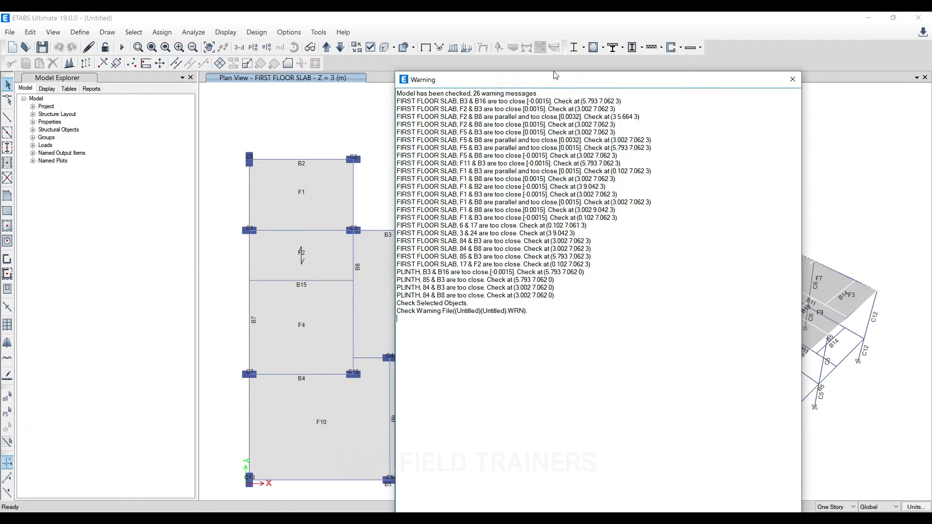
pyautogui.moveTo(556, 77); pyautogui.dragTo(673, 54)
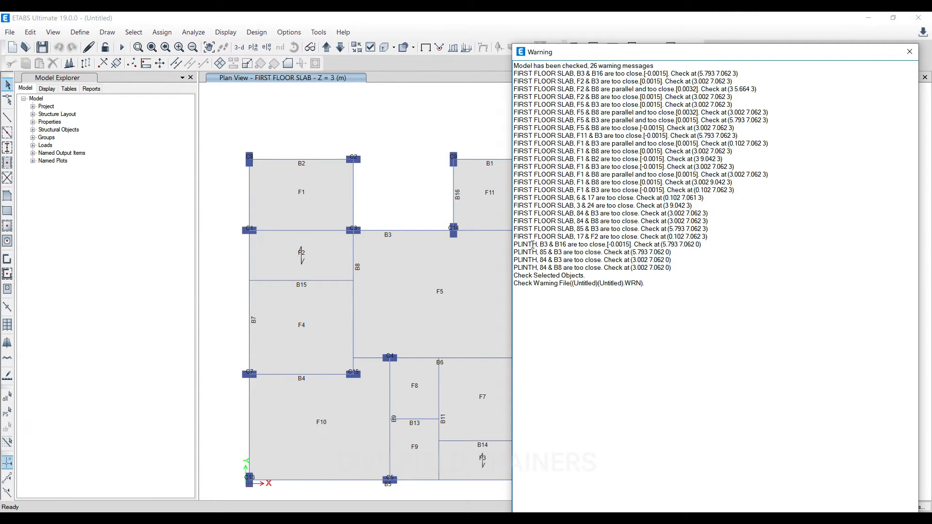
pyautogui.click(421, 164)
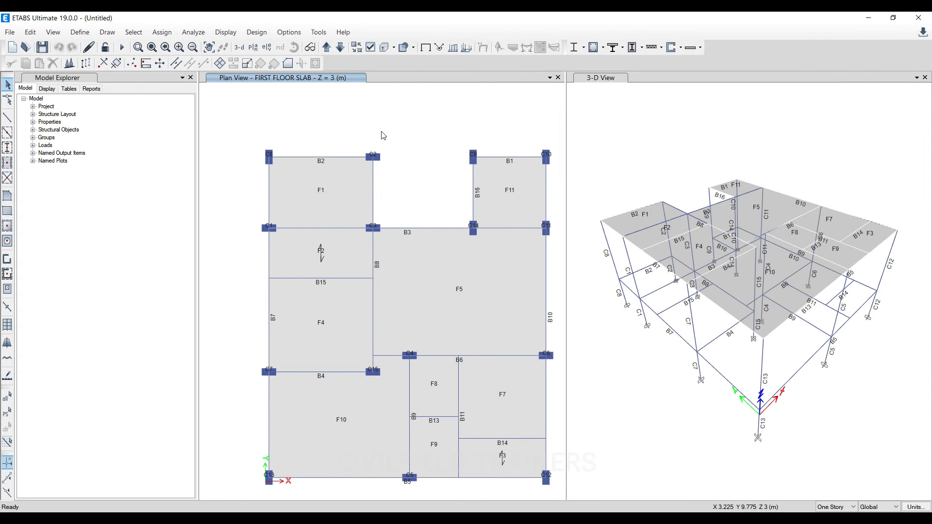
pyautogui.click(381, 131)
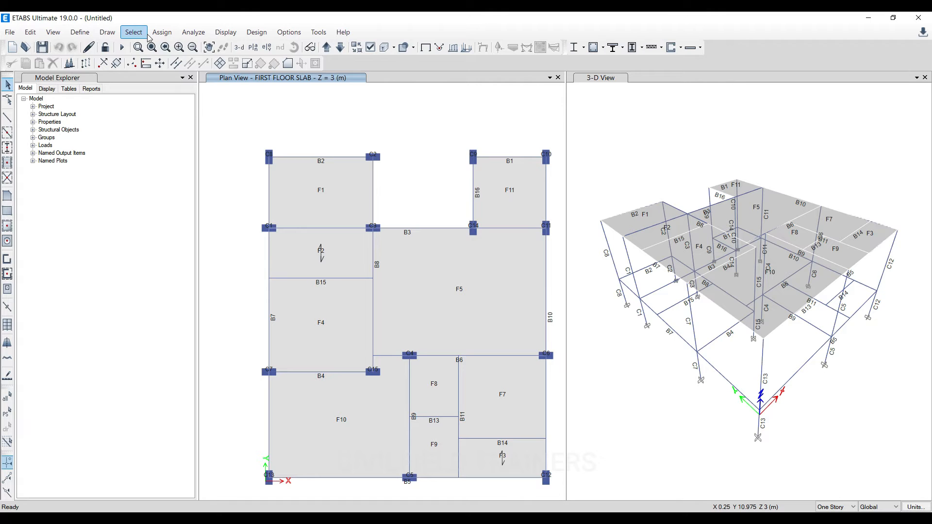
# Restore the previous selection of flagged members and examine it on the first floor slab plan and the plinth plan.
pyautogui.click(134, 32)
pyautogui.click(156, 95)
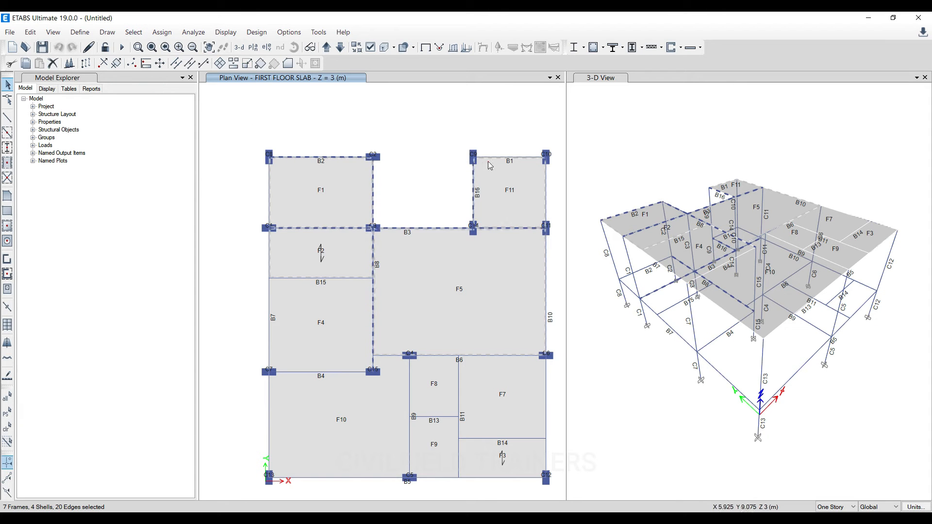
pyautogui.scroll(2, 362, 234)
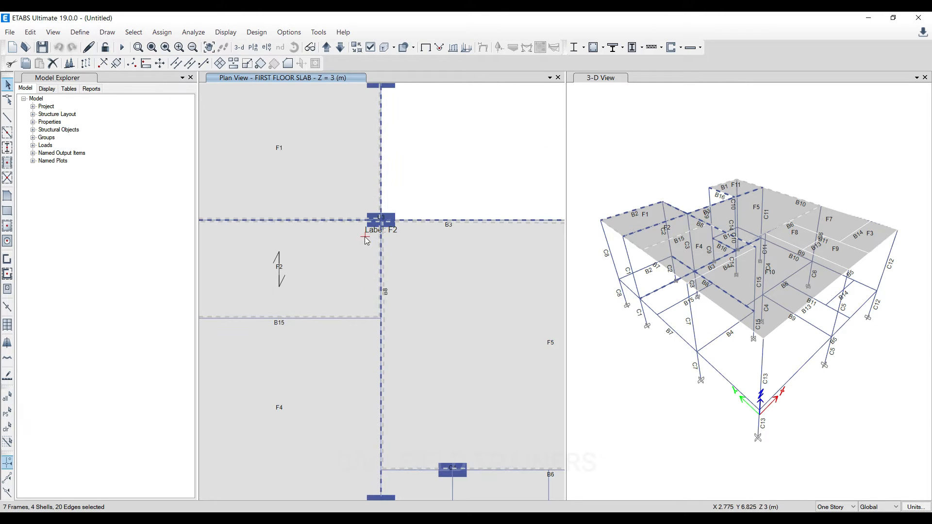
pyautogui.scroll(2, 396, 233)
pyautogui.scroll(-6, 389, 243)
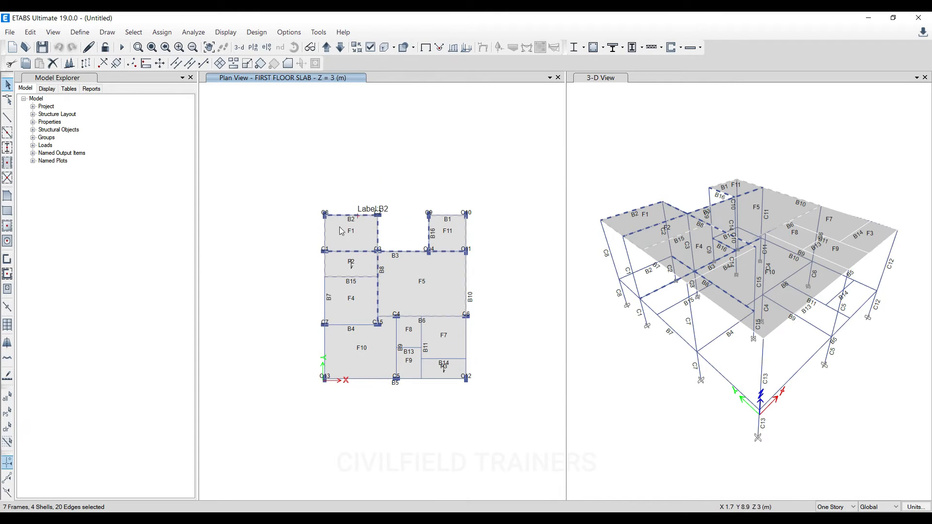
pyautogui.click(341, 47)
pyautogui.scroll(4, 385, 249)
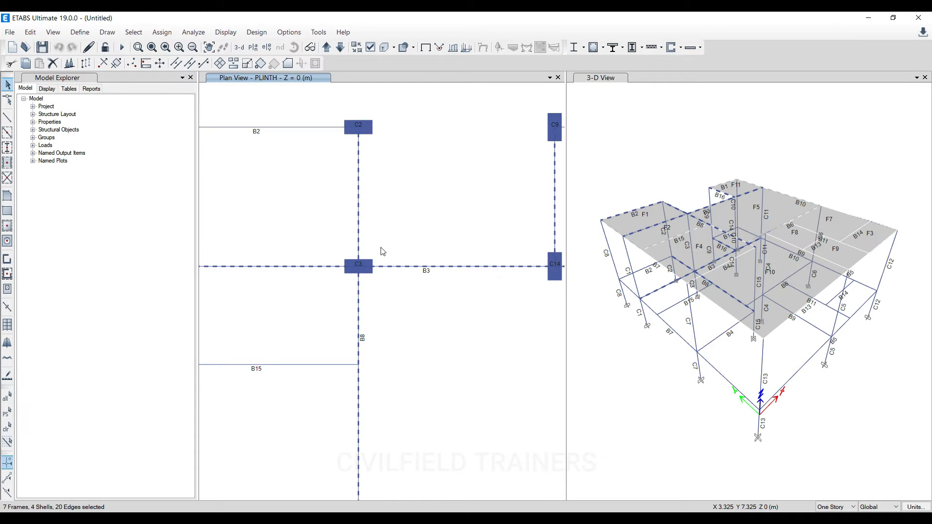
pyautogui.scroll(-2, 383, 250)
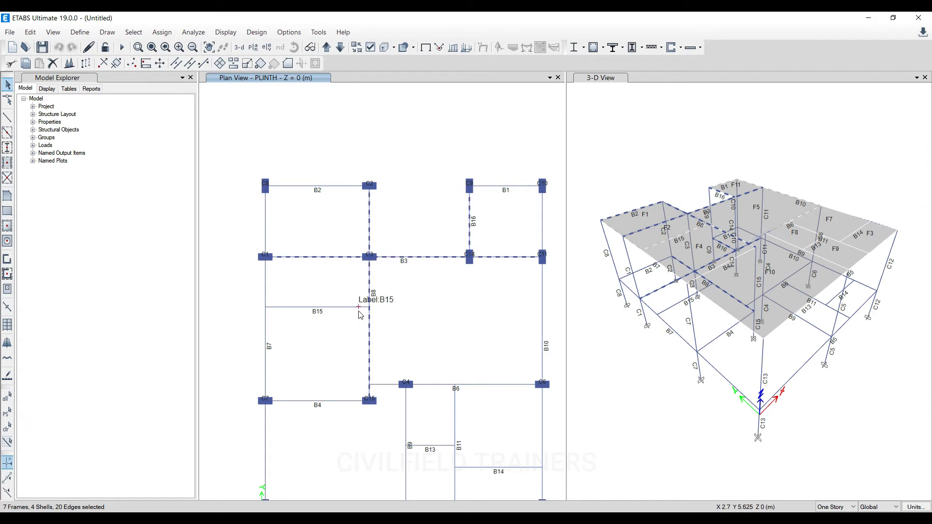
# Clear the selection and examine the plinth joint at column C14, where beam B16 meets beam B3.
pyautogui.press('Escape')
pyautogui.scroll(5, 487, 254)
pyautogui.scroll(3, 358, 273)
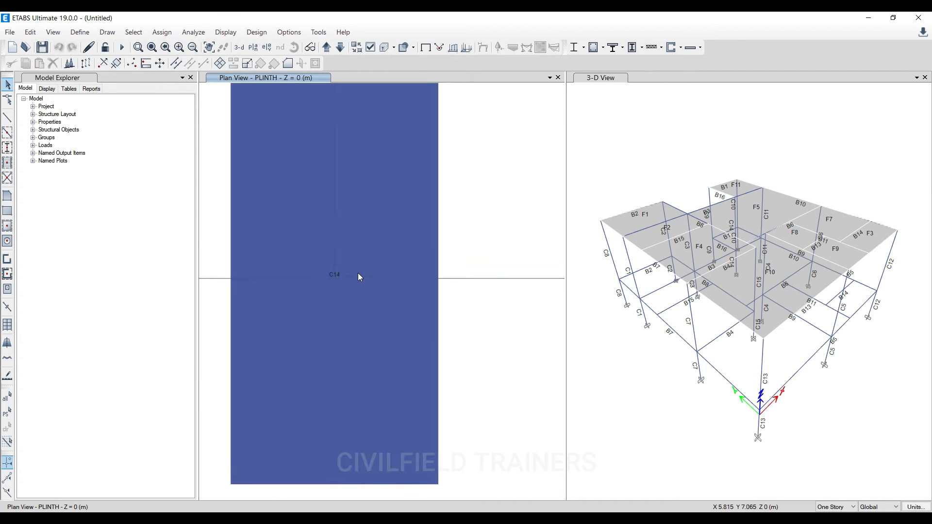
pyautogui.scroll(3, 358, 275)
pyautogui.scroll(-3, 371, 264)
pyautogui.scroll(2, 319, 246)
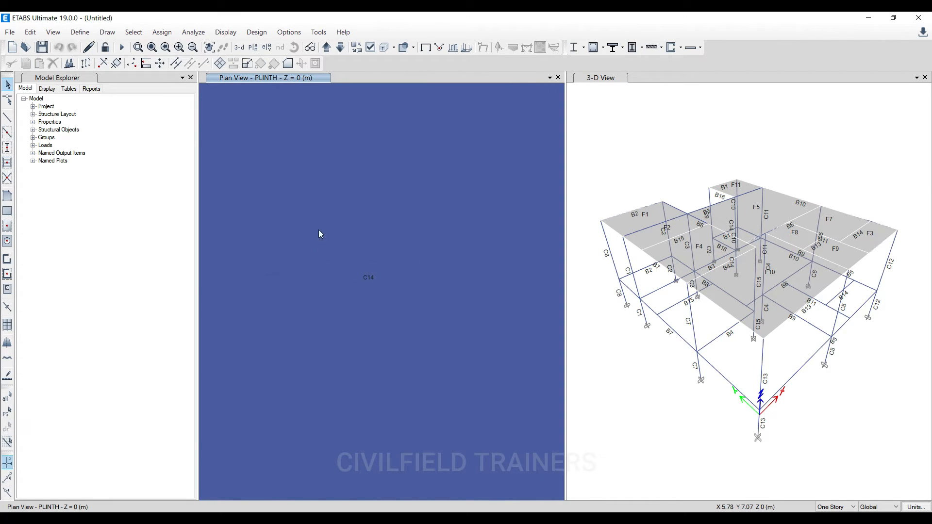
pyautogui.moveTo(295, 174); pyautogui.dragTo(449, 353)
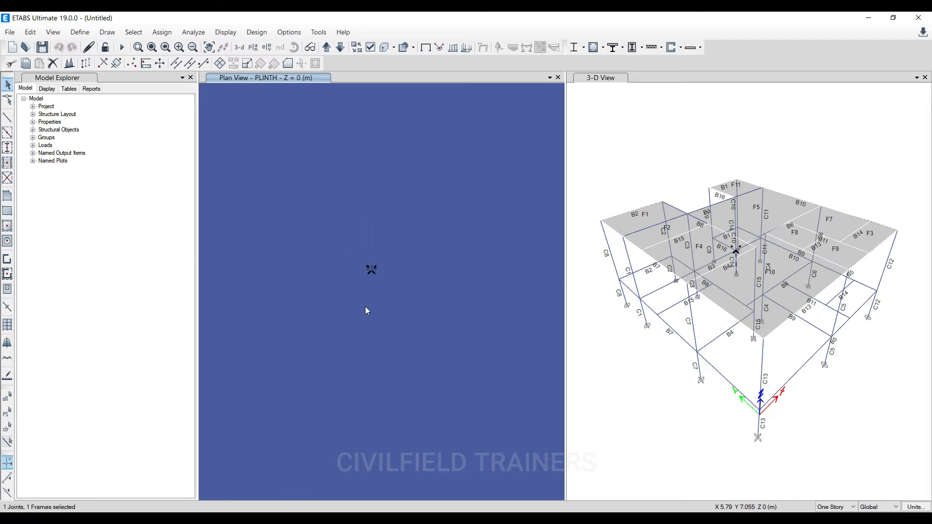
pyautogui.scroll(-5, 448, 328)
pyautogui.moveTo(356, 252); pyautogui.dragTo(505, 413)
pyautogui.scroll(5, 411, 319)
pyautogui.scroll(-5, 348, 281)
pyautogui.scroll(-3, 350, 282)
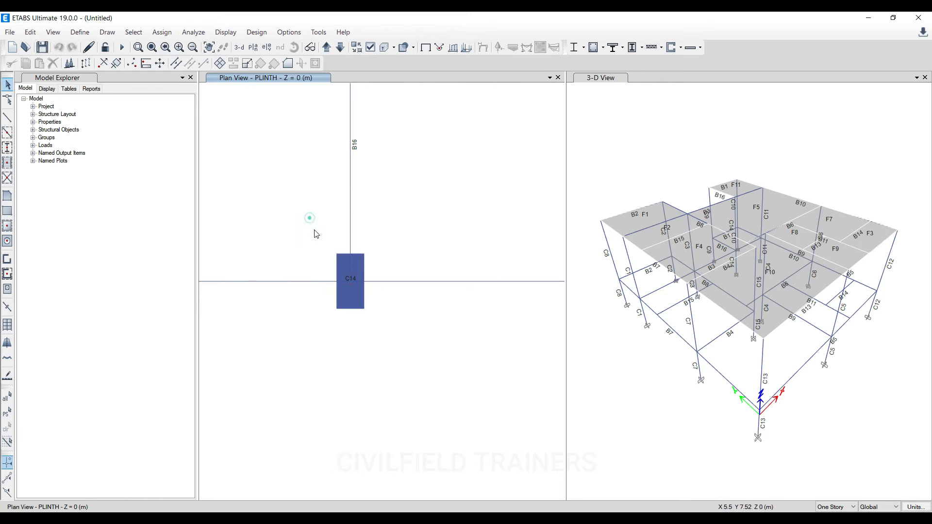
pyautogui.scroll(3, 352, 293)
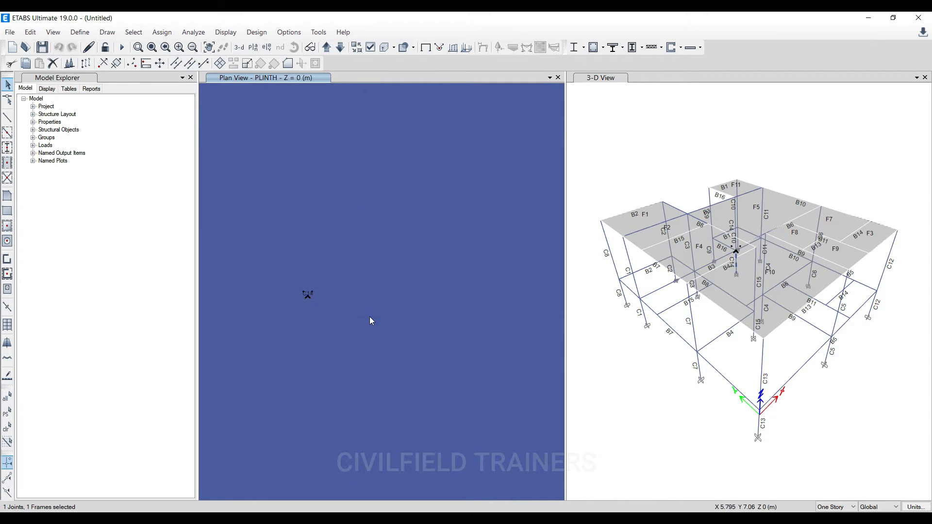
pyautogui.scroll(-3, 350, 315)
pyautogui.scroll(-4, 349, 313)
pyautogui.scroll(2, 343, 288)
pyautogui.scroll(2, 343, 287)
# Try reshaping plinth beam B16 by moving its end at column C14 away from beam B3.
pyautogui.click(7, 100)
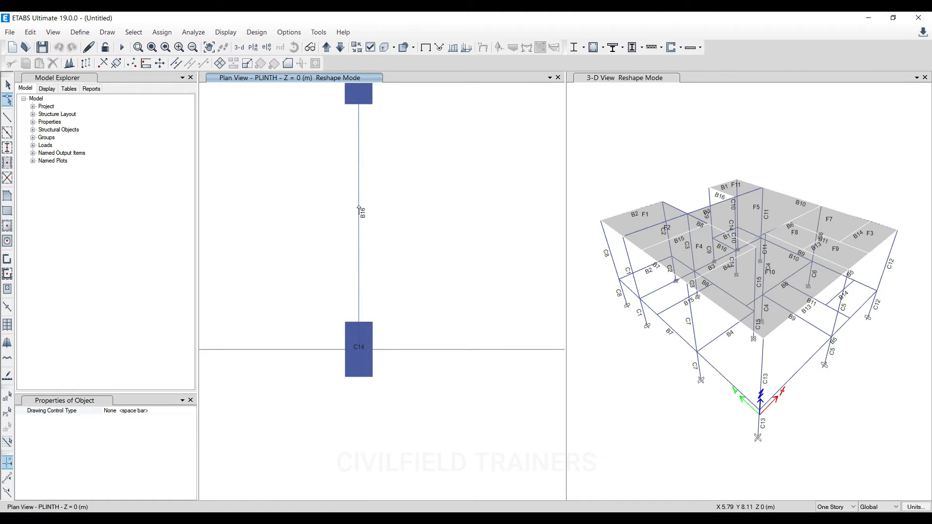
pyautogui.moveTo(359, 348); pyautogui.dragTo(387, 287)
pyautogui.click(398, 352)
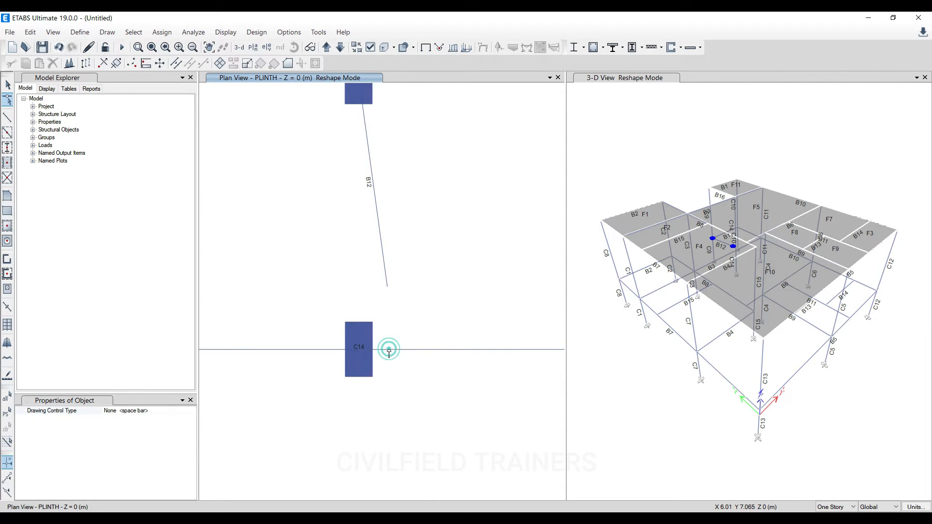
pyautogui.scroll(-2, 337, 330)
pyautogui.scroll(2, 402, 351)
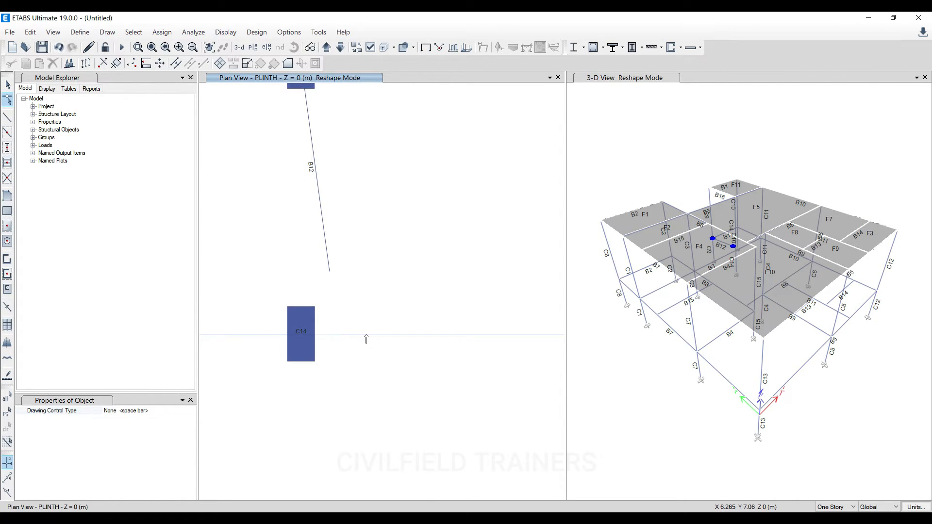
pyautogui.press('Escape')
# Try dividing plinth beams B3 and B8 at intersections with selected frames and joints, and undo it together with the B16 reshape.
pyautogui.click(364, 334)
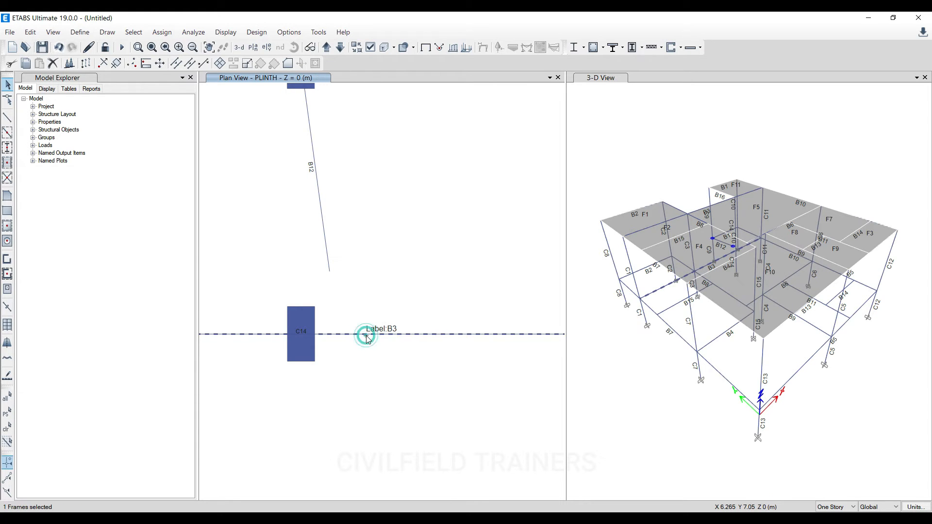
pyautogui.scroll(-2, 480, 329)
pyautogui.click(441, 332)
pyautogui.click(441, 331)
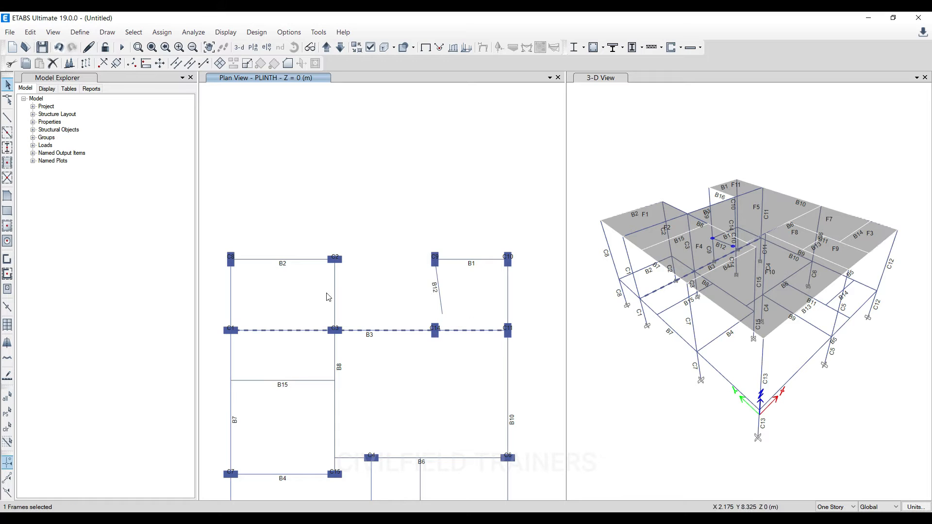
pyautogui.click(334, 306)
pyautogui.click(29, 33)
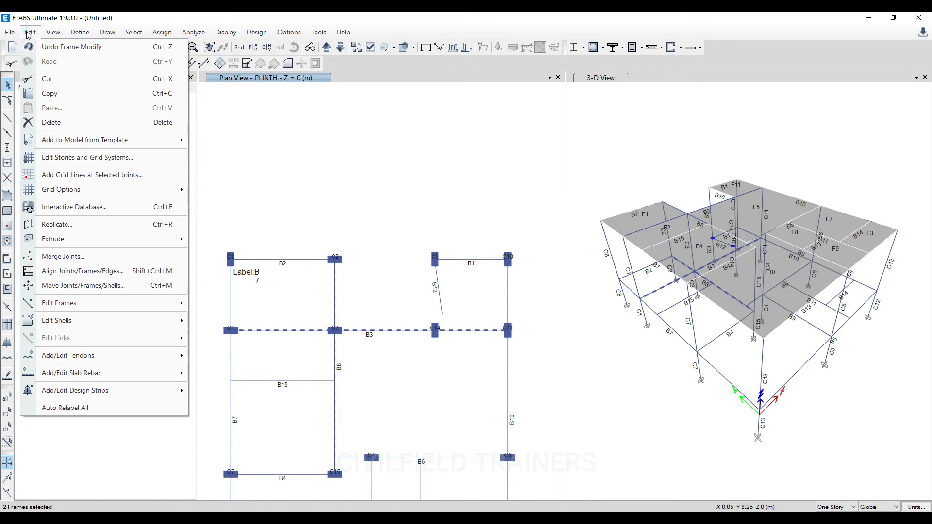
pyautogui.moveTo(86, 305)
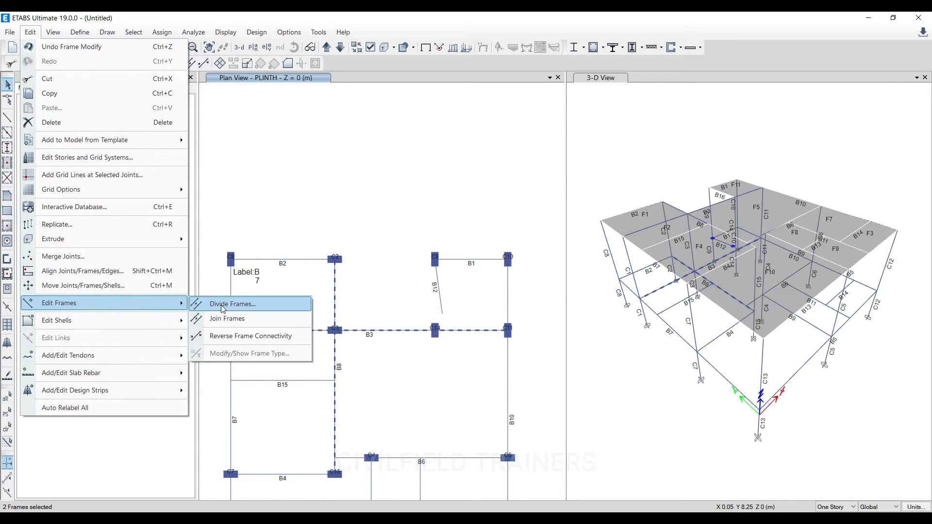
pyautogui.click(217, 304)
pyautogui.click(395, 264)
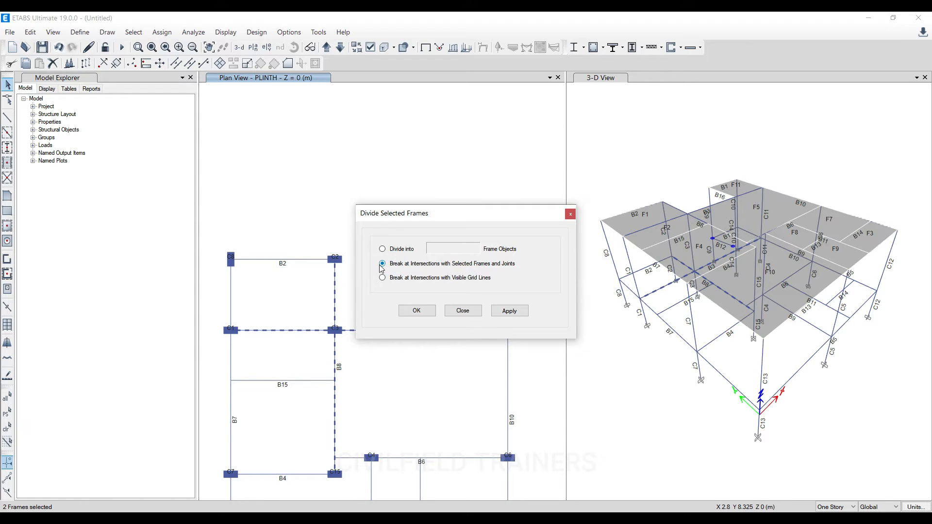
pyautogui.click(515, 312)
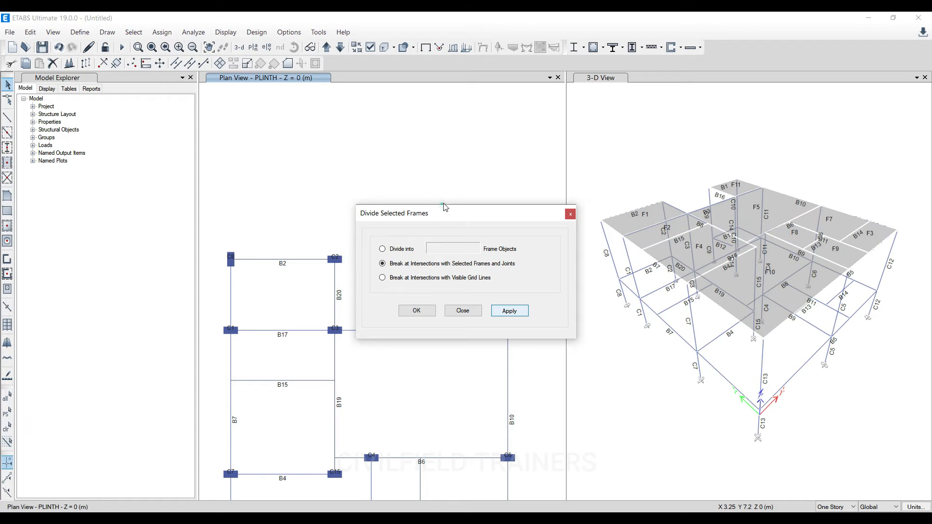
pyautogui.moveTo(461, 214); pyautogui.dragTo(658, 154)
pyautogui.click(456, 322)
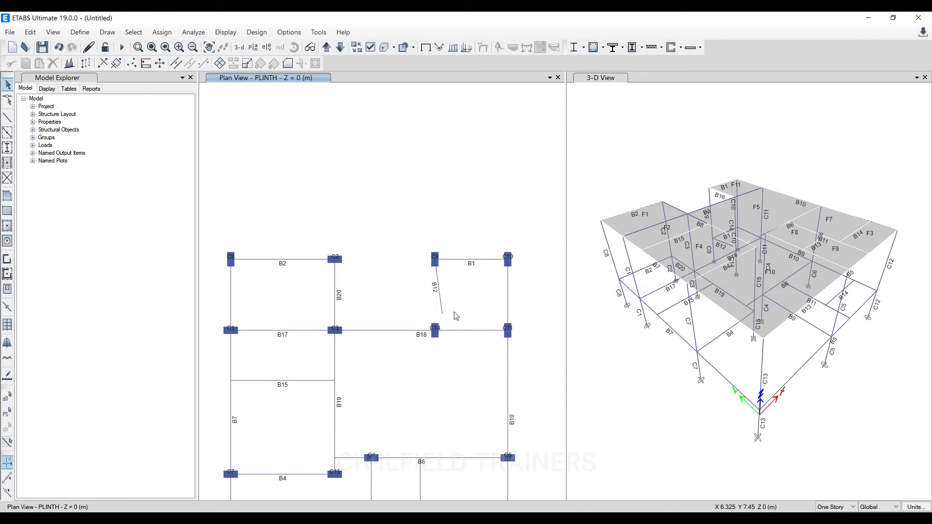
pyautogui.hotkey('ctrl', 'z')
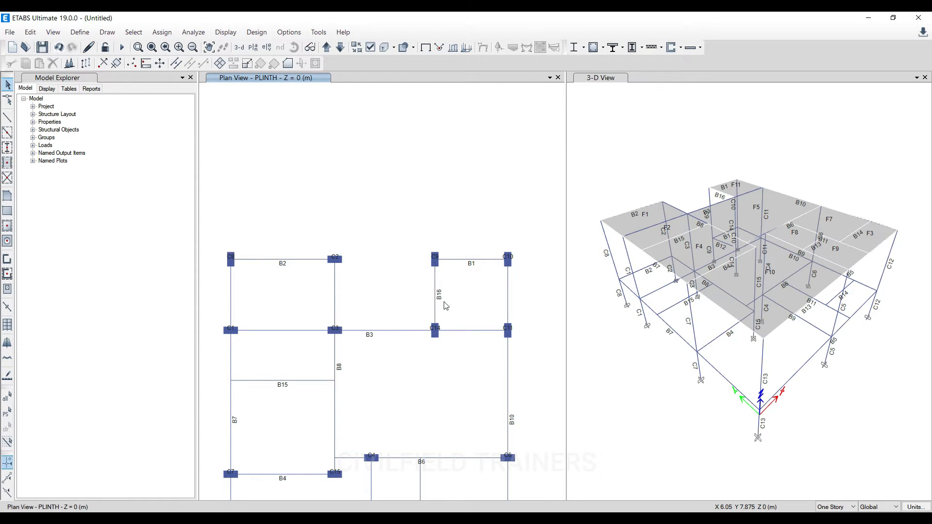
# Divide beams B3, B4, B5, B6, B7, B8, B9 and B10 on all stories at intersections with selected frames and joints.
pyautogui.click(832, 508)
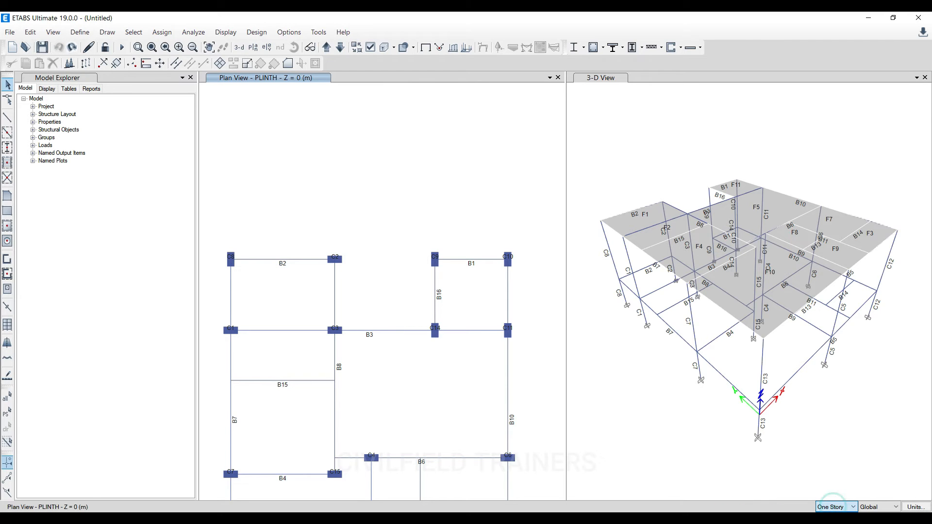
pyautogui.click(408, 330)
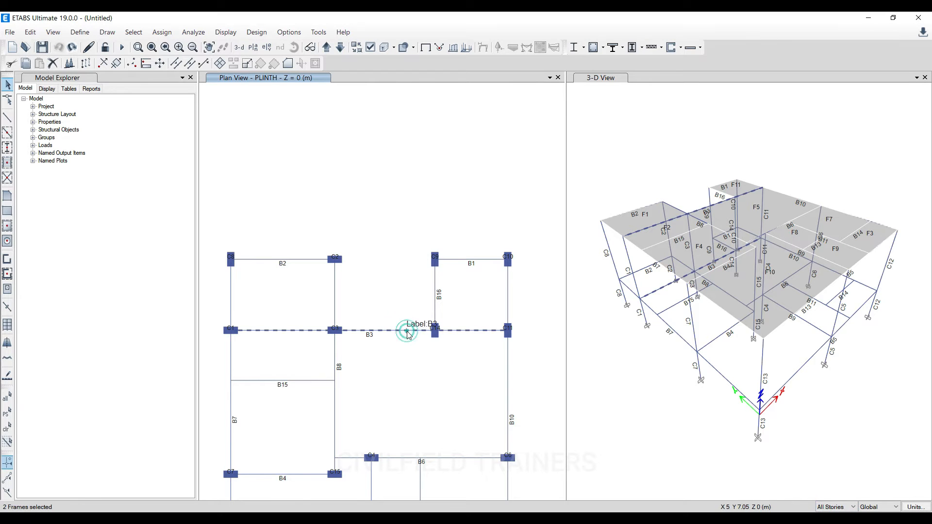
pyautogui.click(334, 287)
pyautogui.click(233, 363)
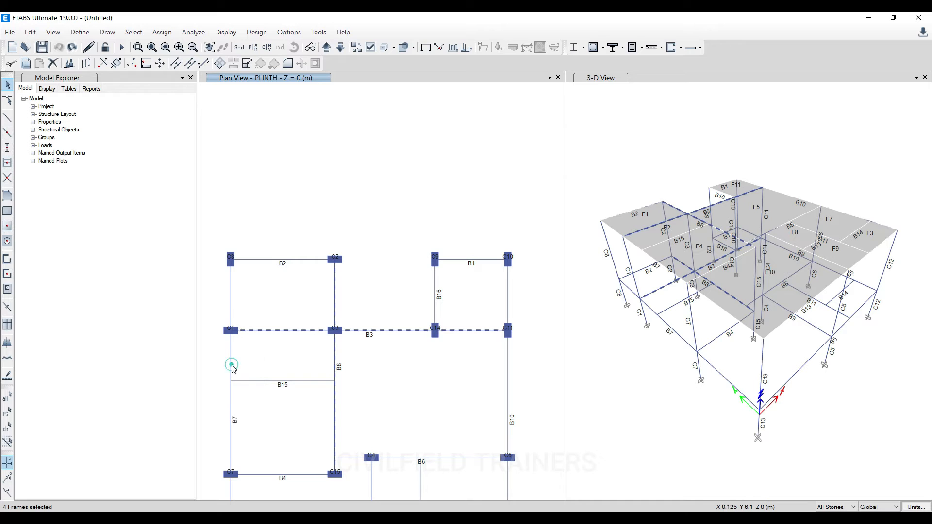
pyautogui.scroll(-3, 355, 273)
pyautogui.scroll(3, 339, 424)
pyautogui.click(345, 430)
pyautogui.click(383, 394)
pyautogui.click(519, 345)
pyautogui.click(489, 306)
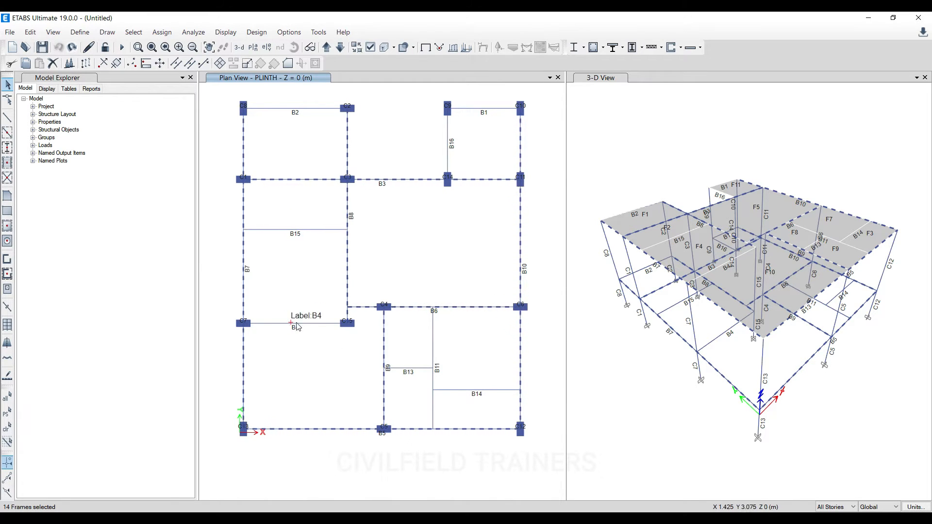
pyautogui.click(280, 324)
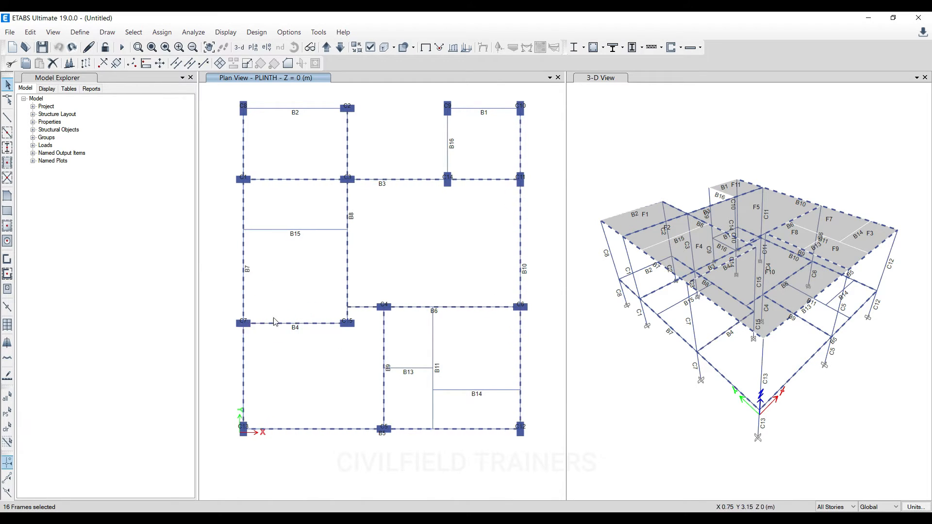
pyautogui.moveTo(417, 241); pyautogui.dragTo(399, 265, button='middle')
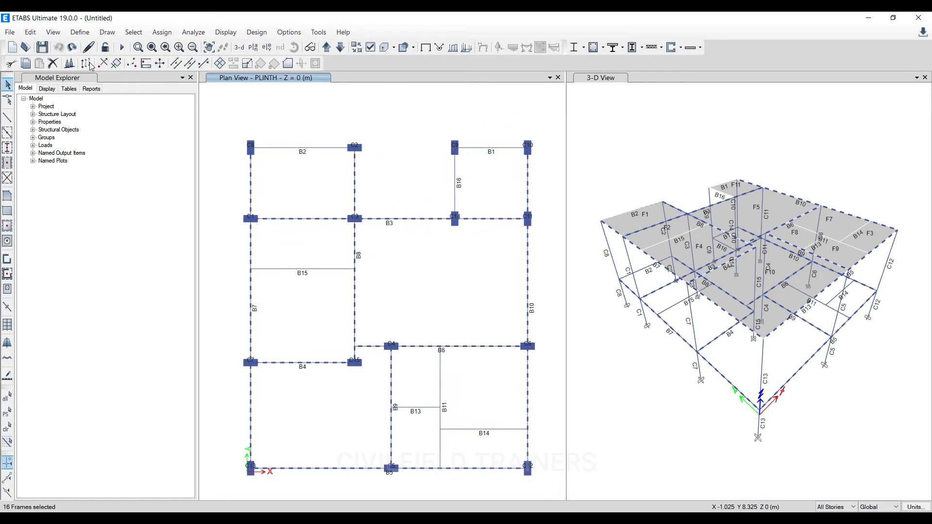
pyautogui.click(30, 33)
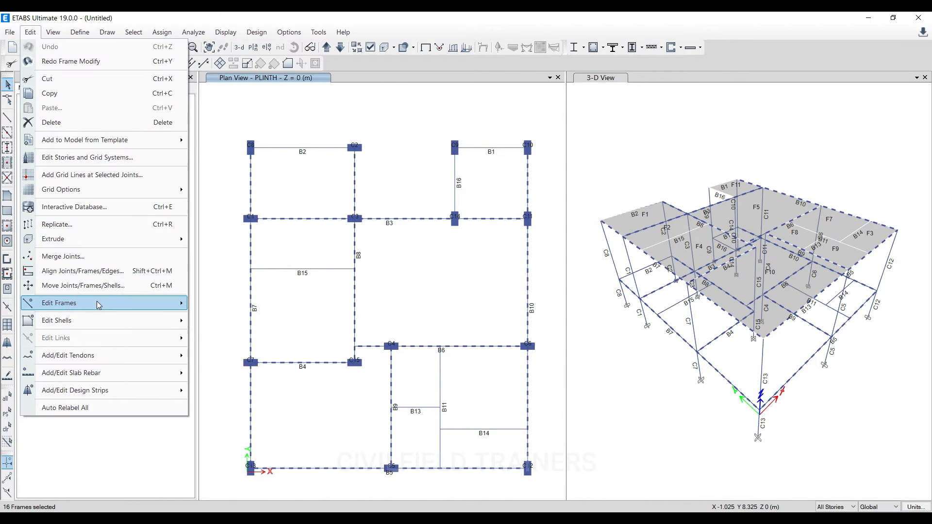
pyautogui.moveTo(99, 304)
pyautogui.click(233, 305)
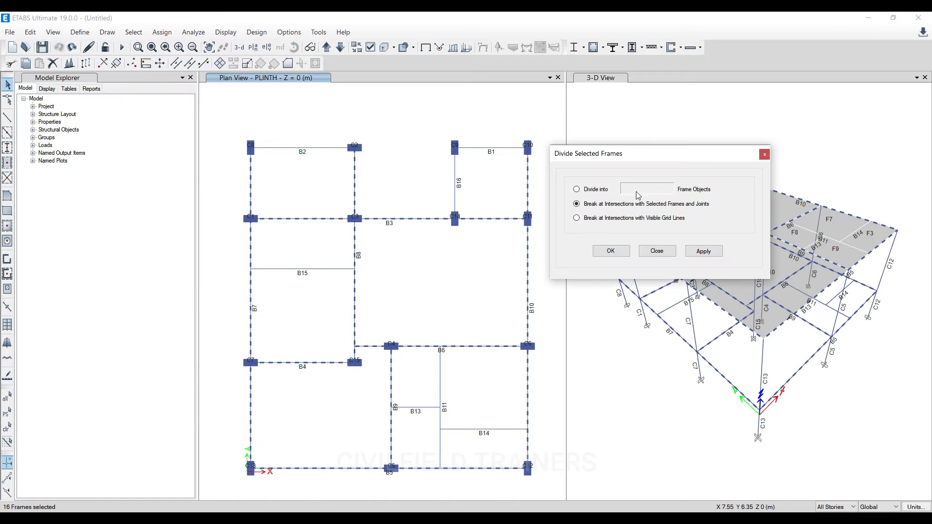
pyautogui.click(703, 251)
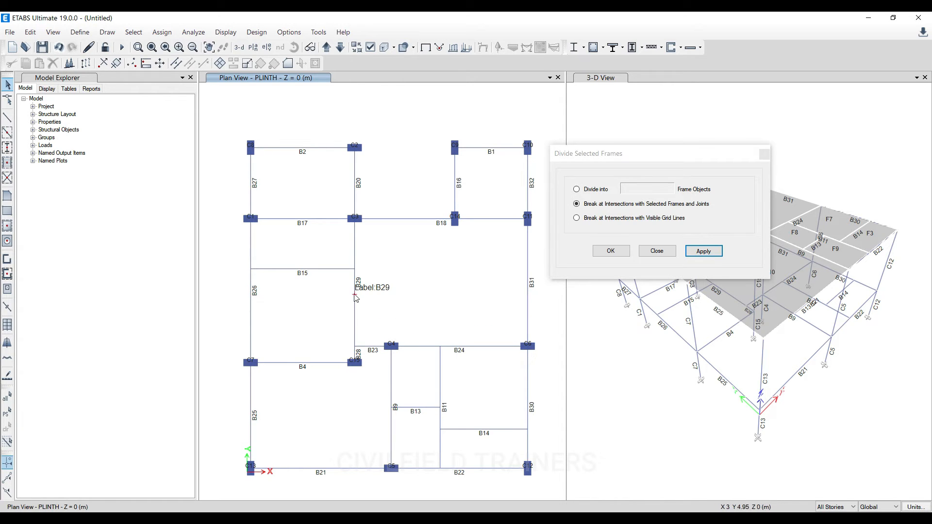
# Divide beam B18 on all stories at its intersection with the selected joints at column C14.
pyautogui.click(479, 217)
pyautogui.click(474, 217)
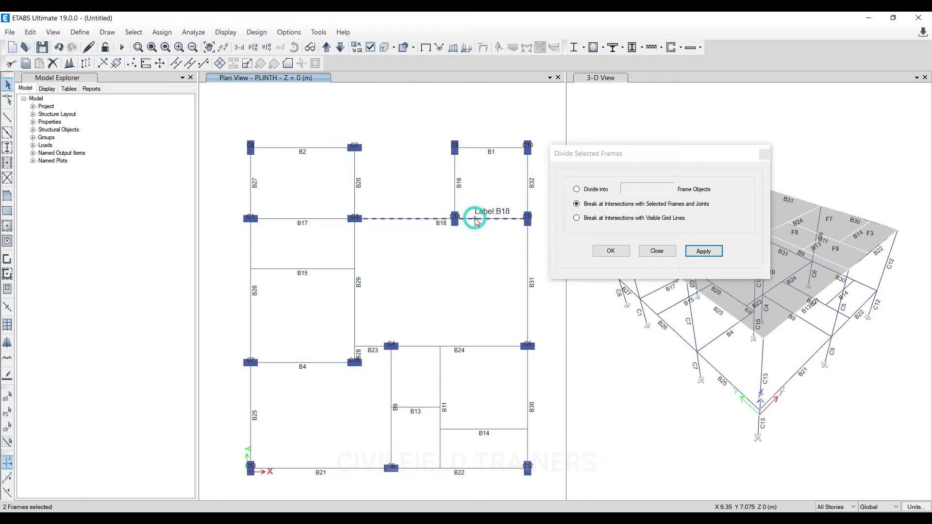
pyautogui.moveTo(445, 201); pyautogui.dragTo(476, 236)
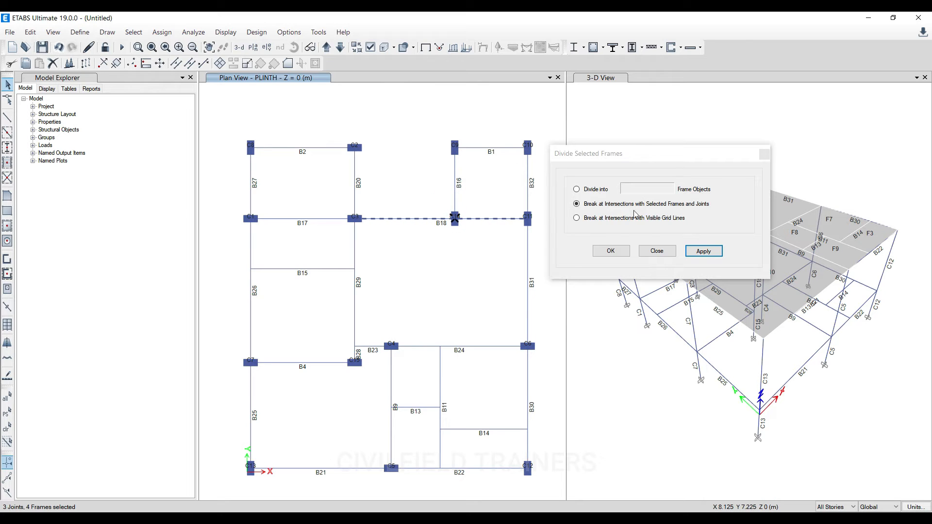
pyautogui.click(702, 252)
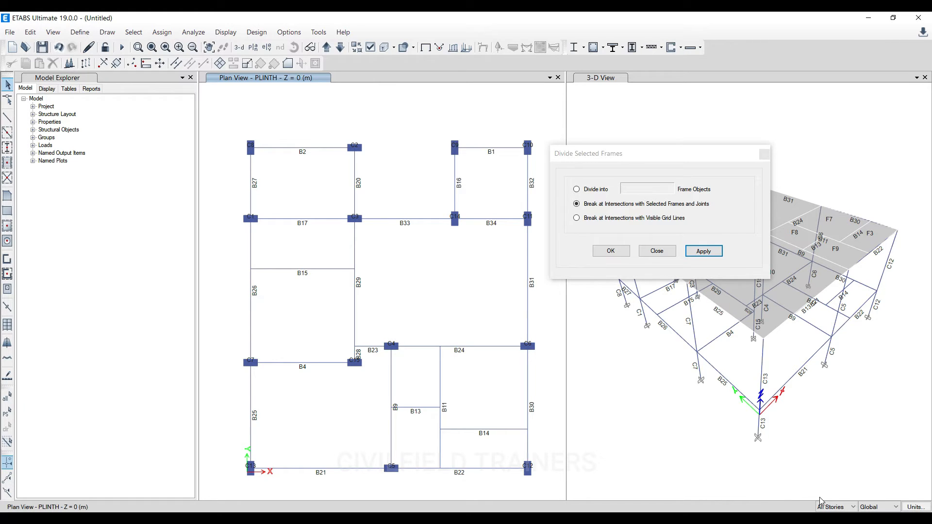
pyautogui.click(764, 154)
# Join beams B28 and B29 between columns C3 and C15 into one continuous beam on all stories.
pyautogui.scroll(3, 343, 344)
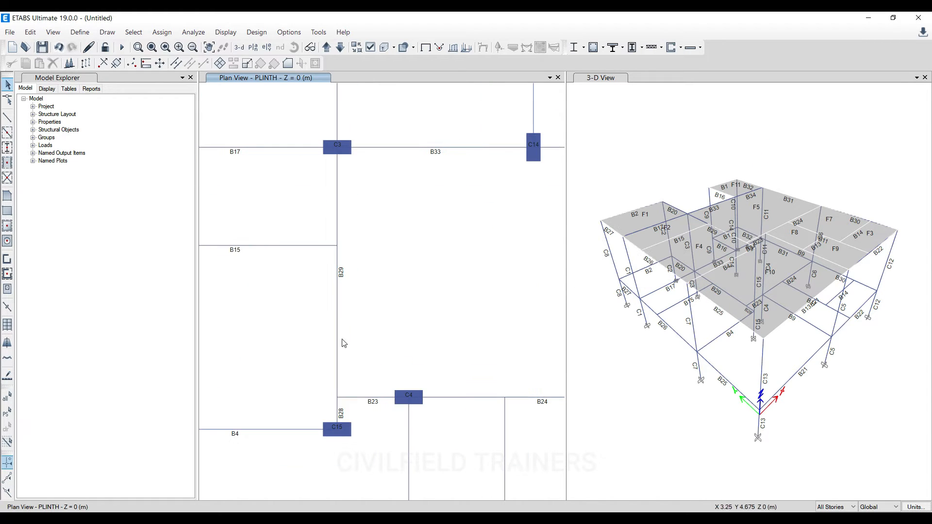
pyautogui.click(330, 353)
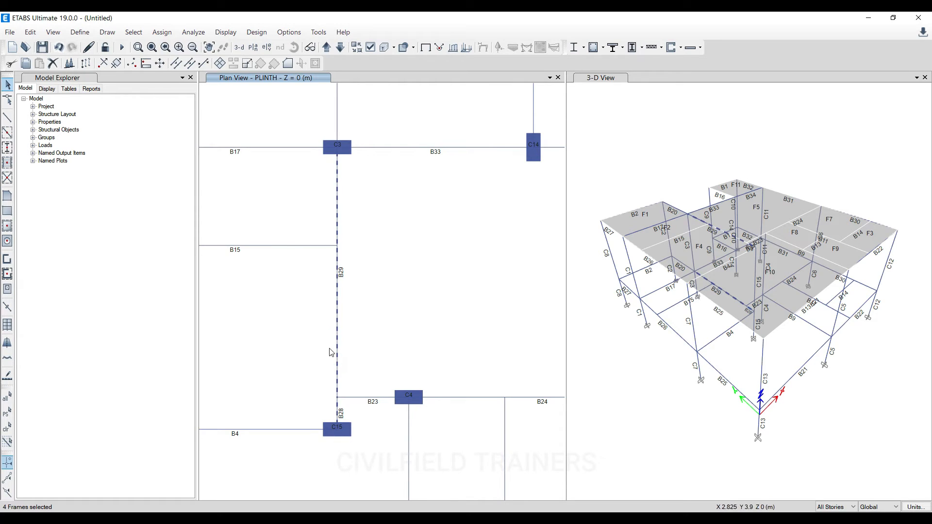
pyautogui.click(30, 32)
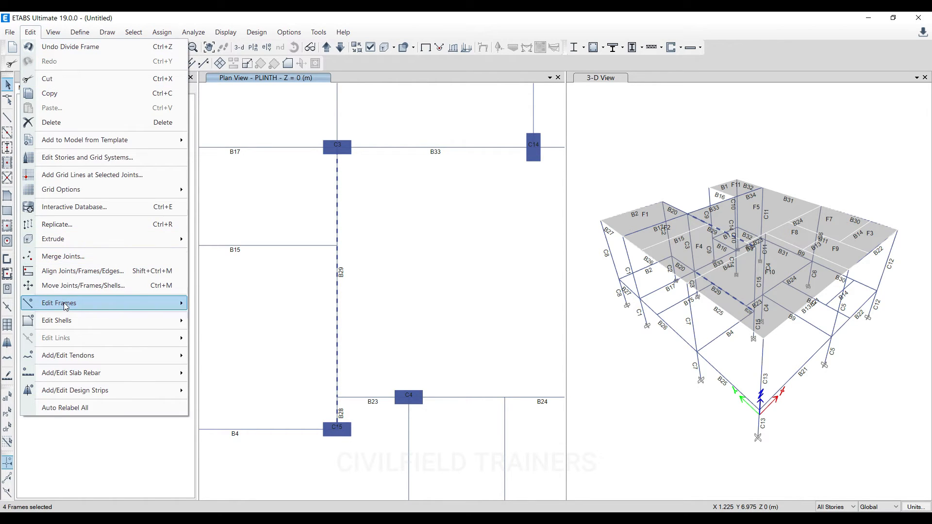
pyautogui.moveTo(64, 304)
pyautogui.click(246, 316)
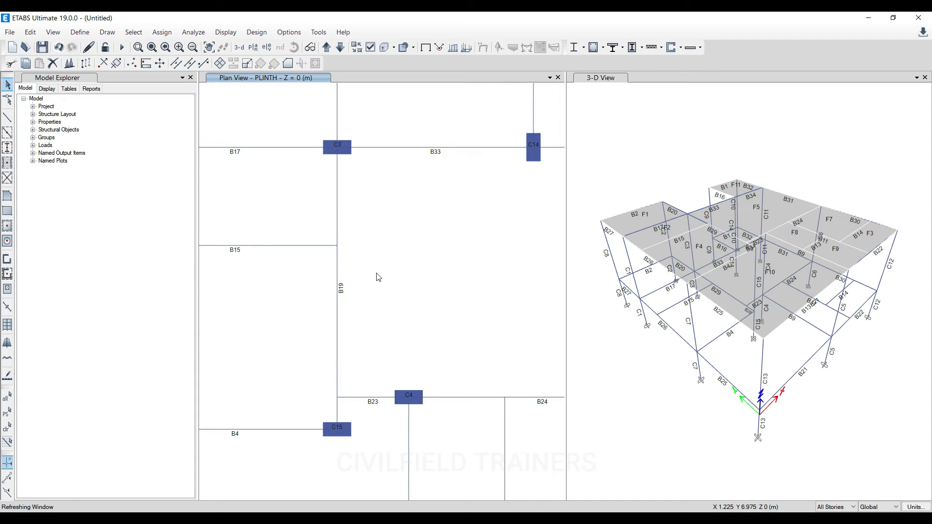
# Run the model check again and review the listed warning messages.
pyautogui.scroll(-5, 347, 271)
pyautogui.scroll(3, 381, 273)
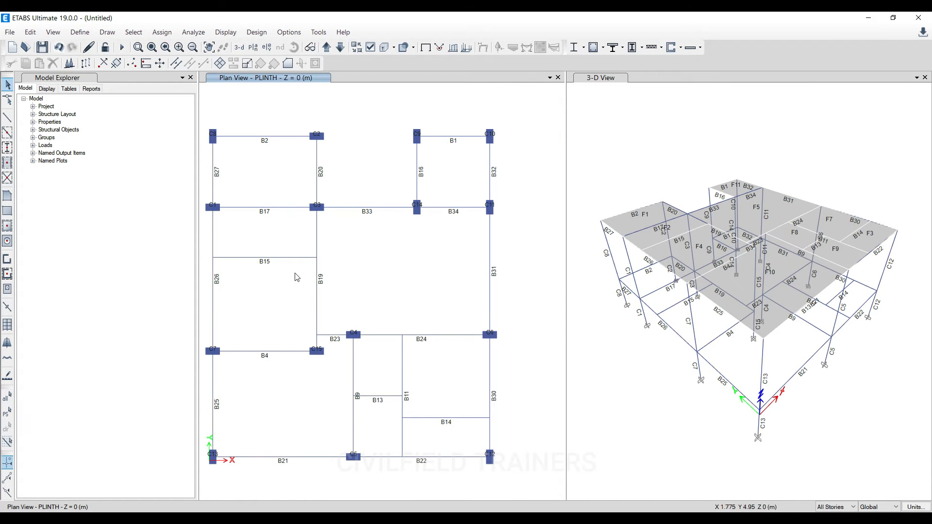
pyautogui.moveTo(323, 254); pyautogui.dragTo(362, 318, button='middle')
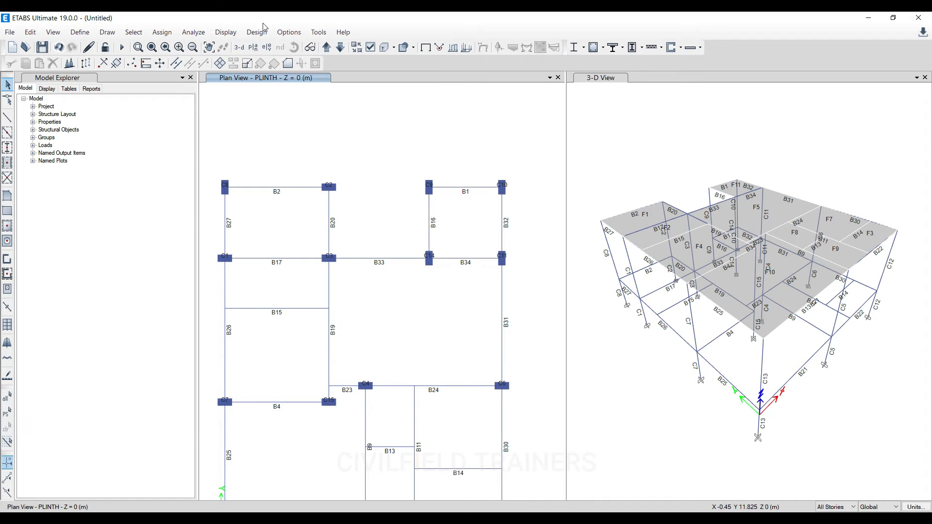
pyautogui.click(193, 32)
pyautogui.click(193, 47)
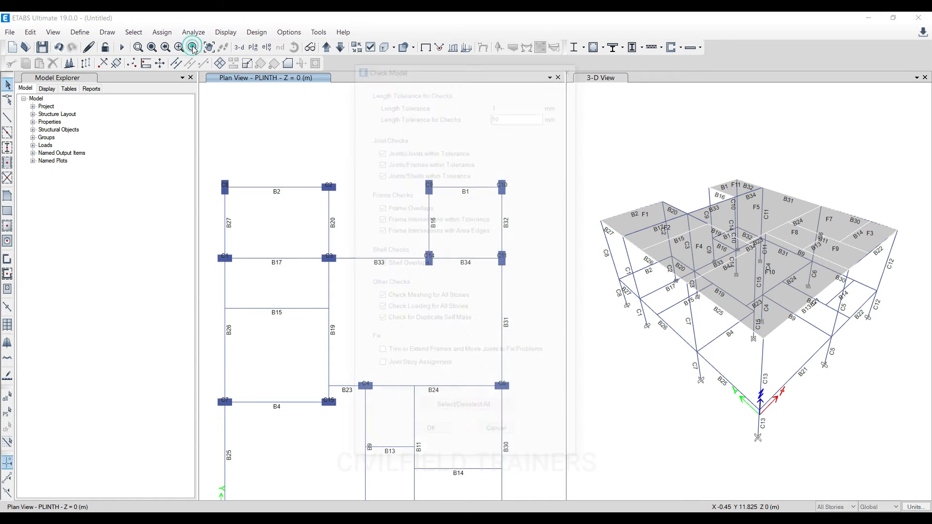
pyautogui.click(430, 436)
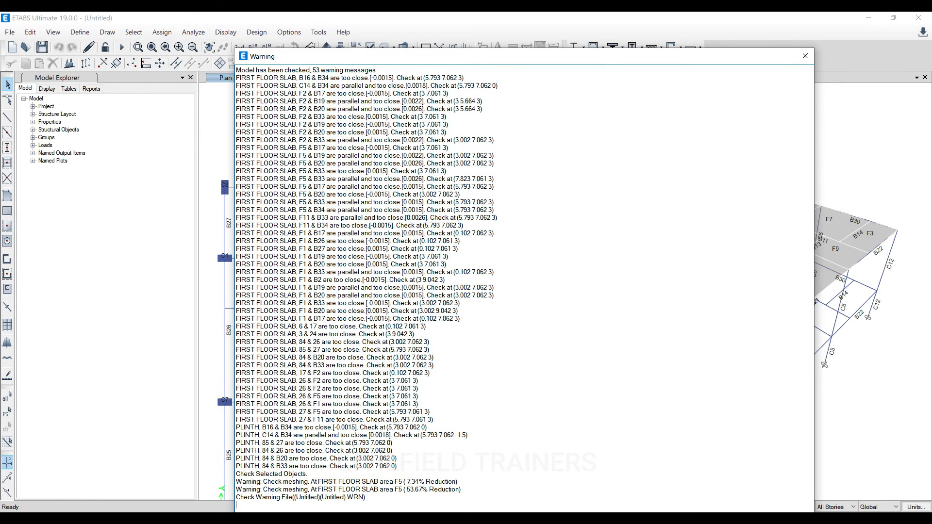
pyautogui.click(805, 56)
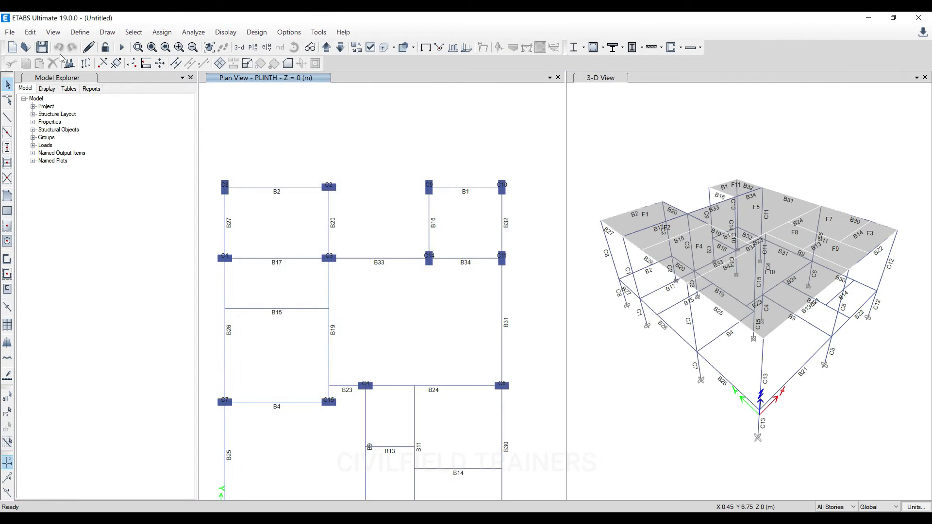
# Restore the previous selection, examine the close joints at column C14 on the plinth plan, and clear the selection.
pyautogui.click(133, 32)
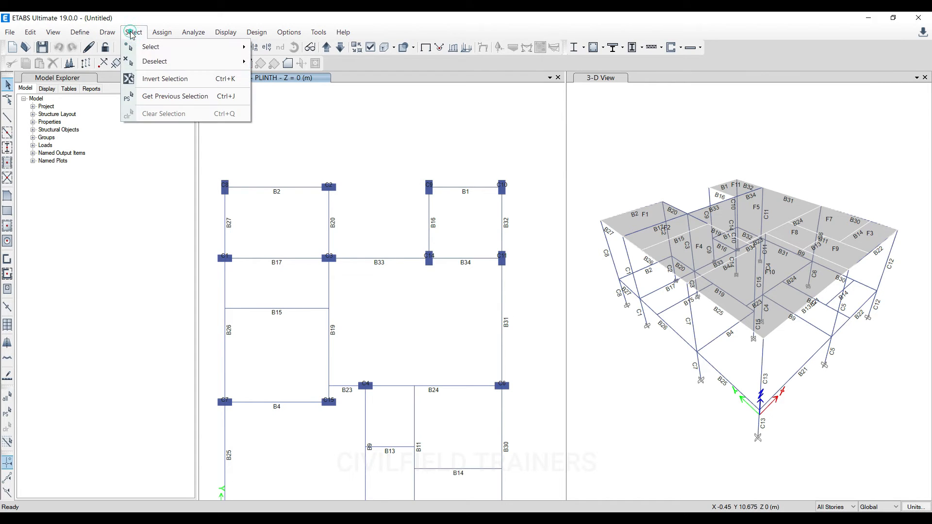
pyautogui.click(153, 95)
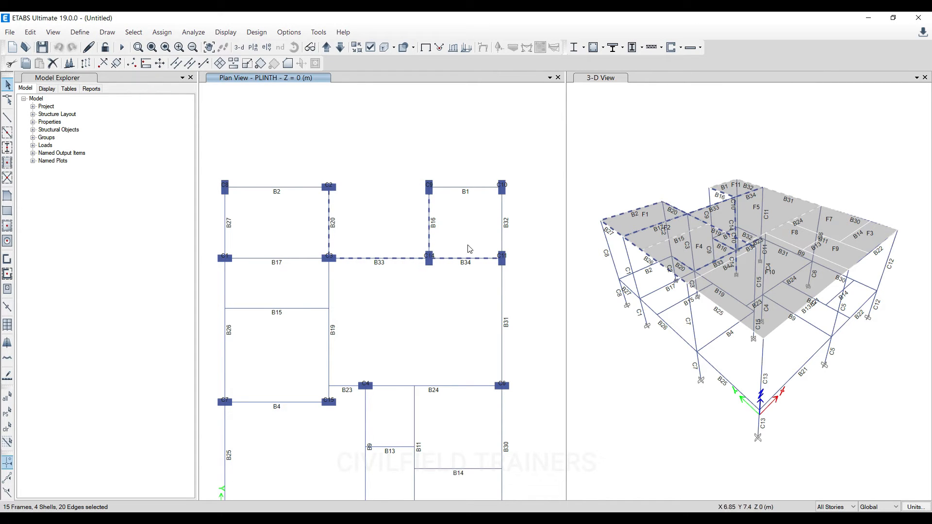
pyautogui.scroll(3, 442, 254)
pyautogui.click(401, 283)
pyautogui.scroll(6, 395, 337)
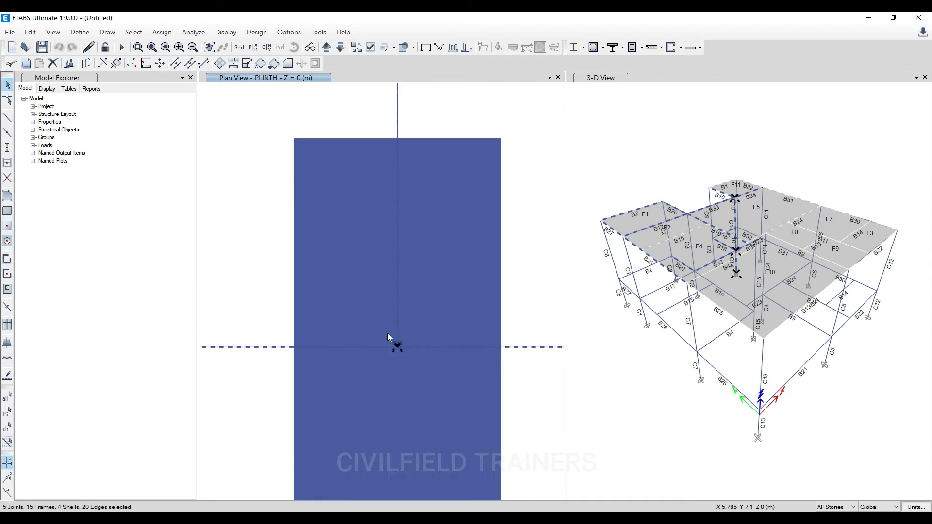
pyautogui.scroll(3, 388, 252)
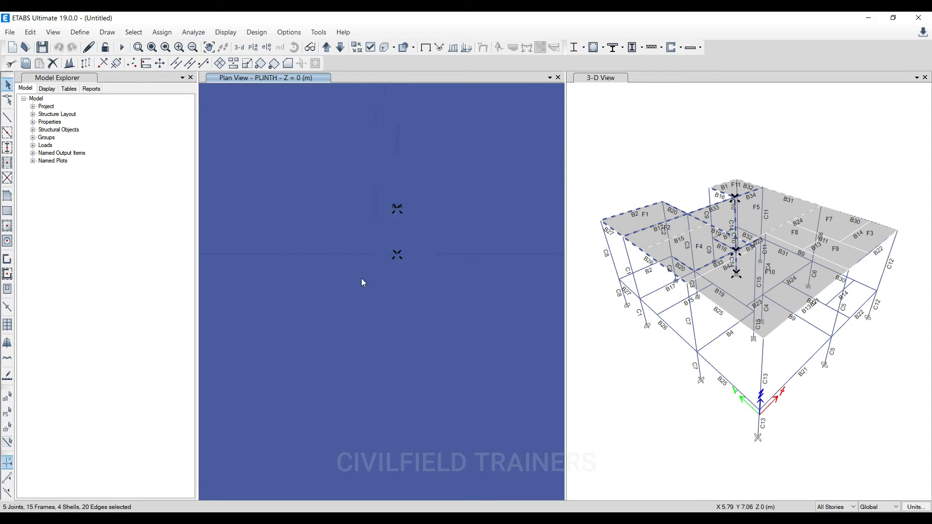
pyautogui.scroll(-10, 383, 235)
pyautogui.hotkey('ctrl', 'q')
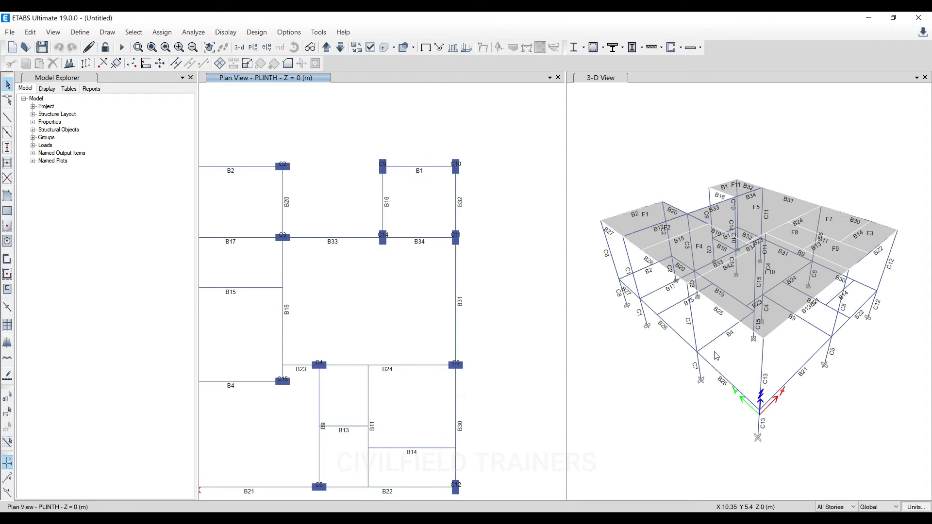
# Try moving beam B16 away from columns C9 and C14 with edits applied to all stories, and undo the move.
pyautogui.click(832, 507)
pyautogui.scroll(2, 361, 208)
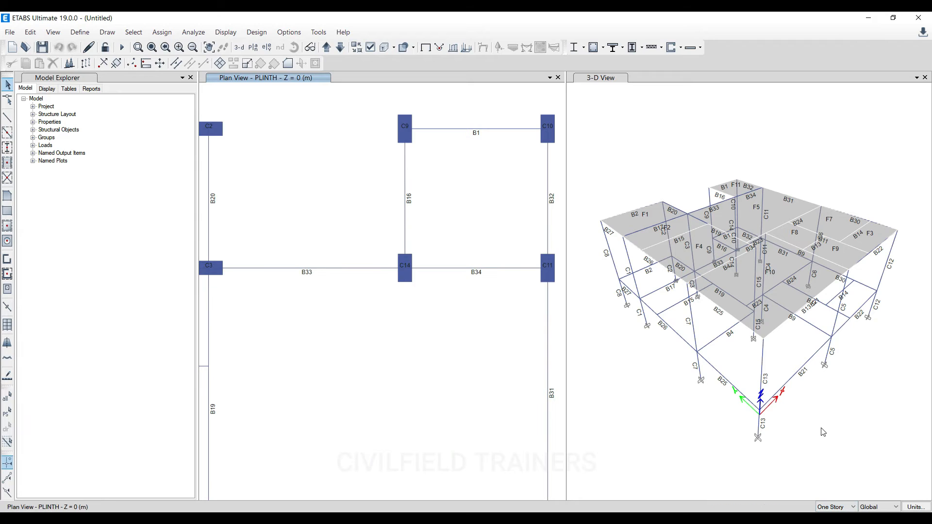
pyautogui.click(832, 504)
pyautogui.click(839, 507)
pyautogui.click(837, 504)
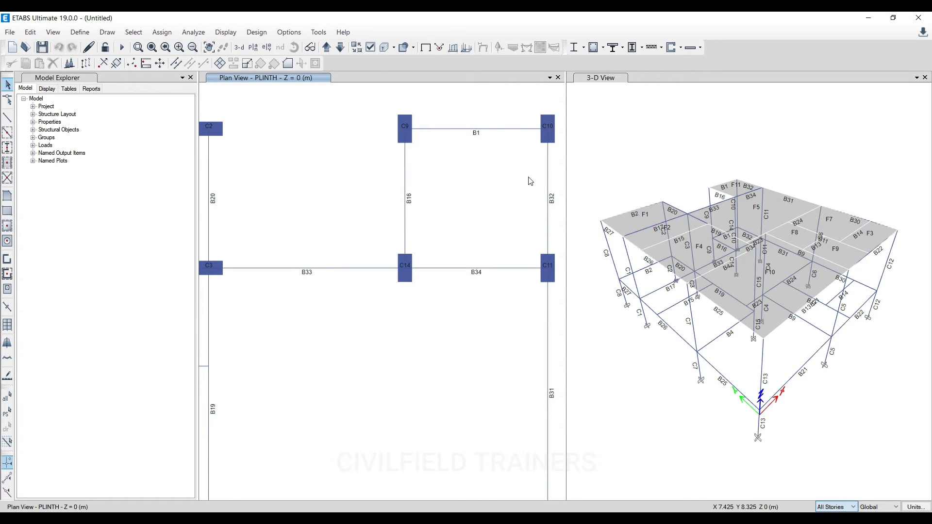
pyautogui.click(8, 102)
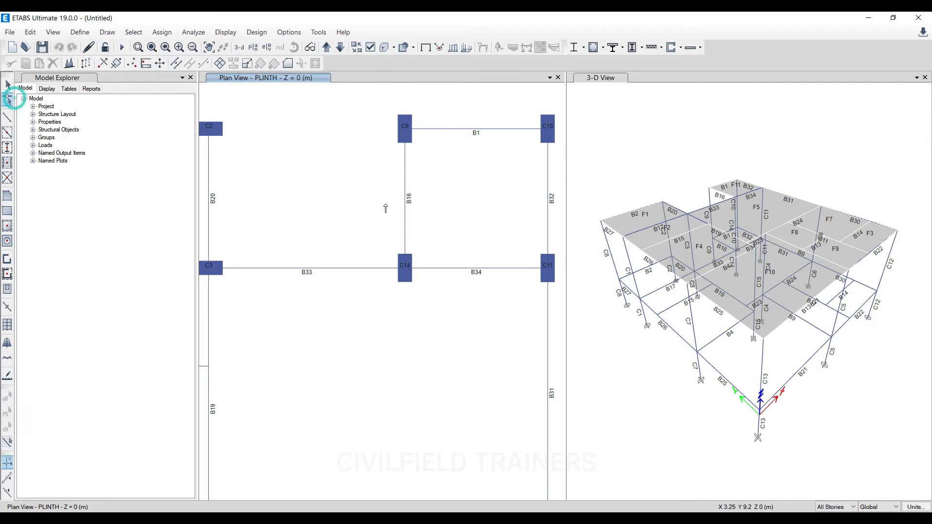
pyautogui.click(405, 203)
pyautogui.click(404, 267)
pyautogui.moveTo(430, 222); pyautogui.dragTo(428, 220)
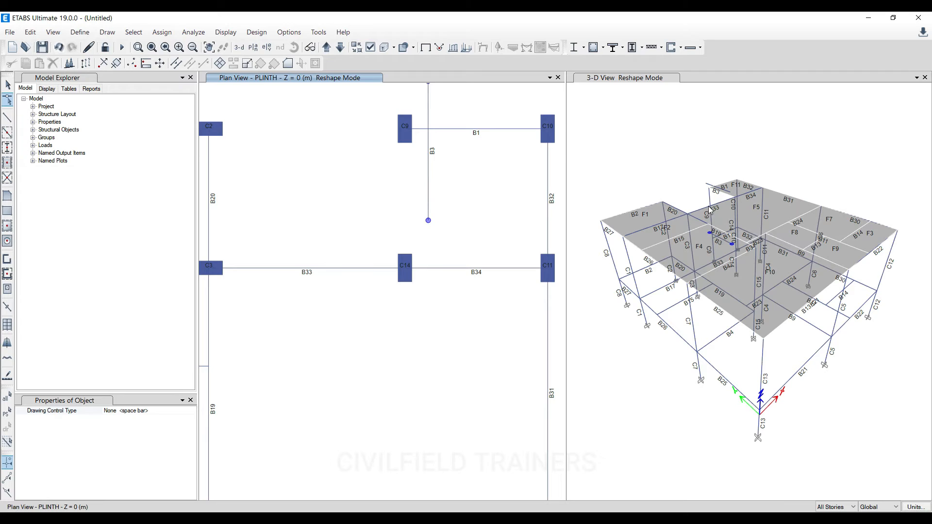
pyautogui.hotkey('ctrl', 'z')
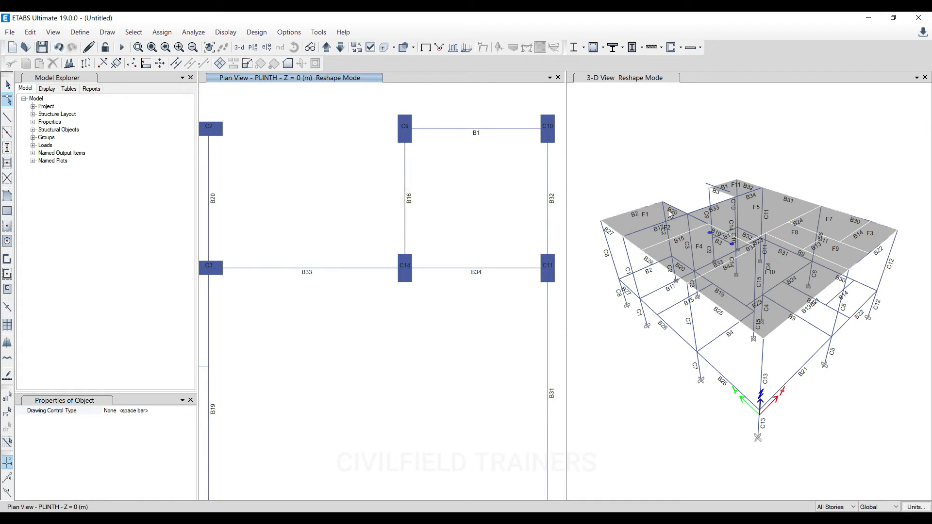
pyautogui.press('Escape')
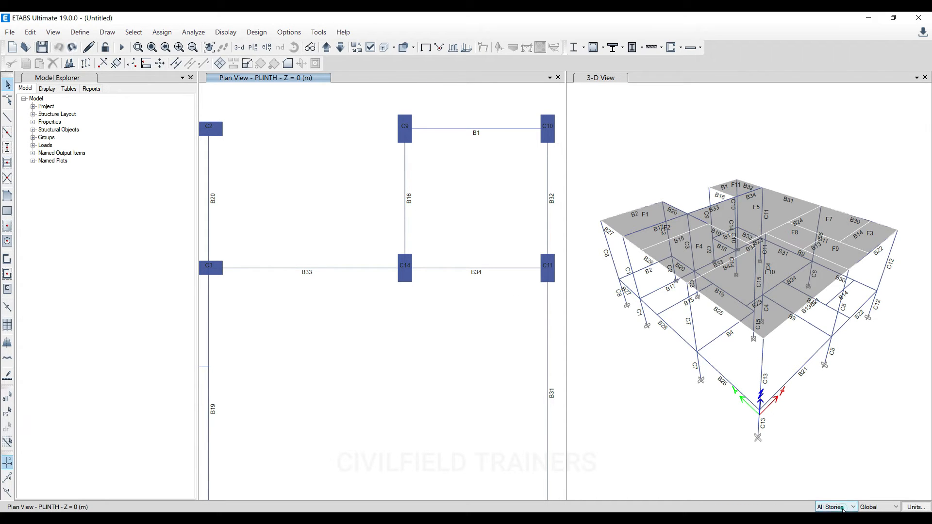
# Limit edits to one story and activate beam B16 on the plinth plan for reshaping.
pyautogui.click(405, 201)
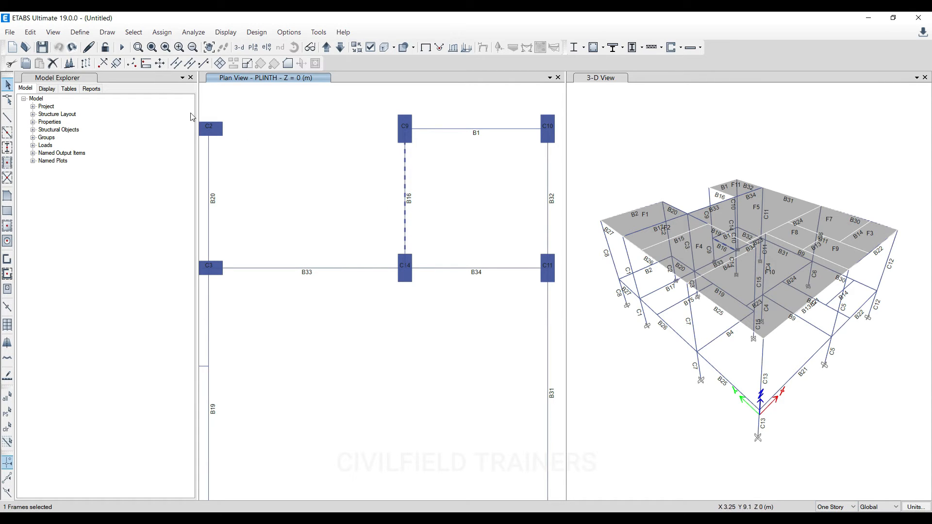
pyautogui.click(8, 99)
pyautogui.click(406, 212)
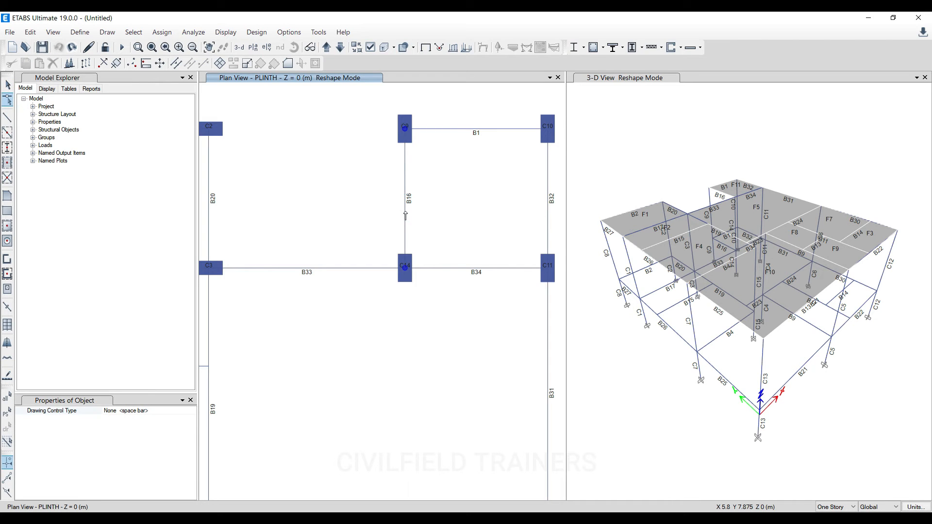
# Try moving plinth beam B16 off column C14, and undo the move.
pyautogui.scroll(6, 406, 215)
pyautogui.moveTo(398, 412); pyautogui.dragTo(445, 352)
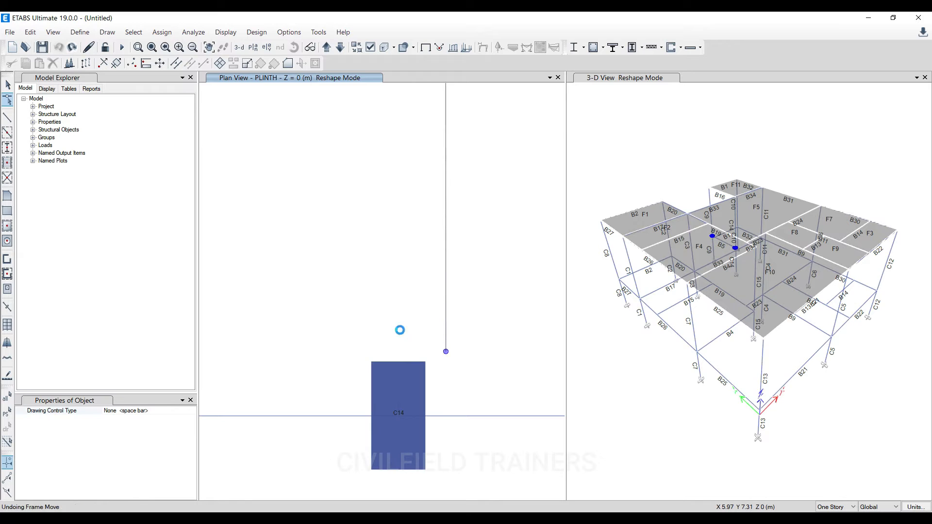
pyautogui.hotkey('ctrl', 'z')
pyautogui.scroll(-3, 401, 335)
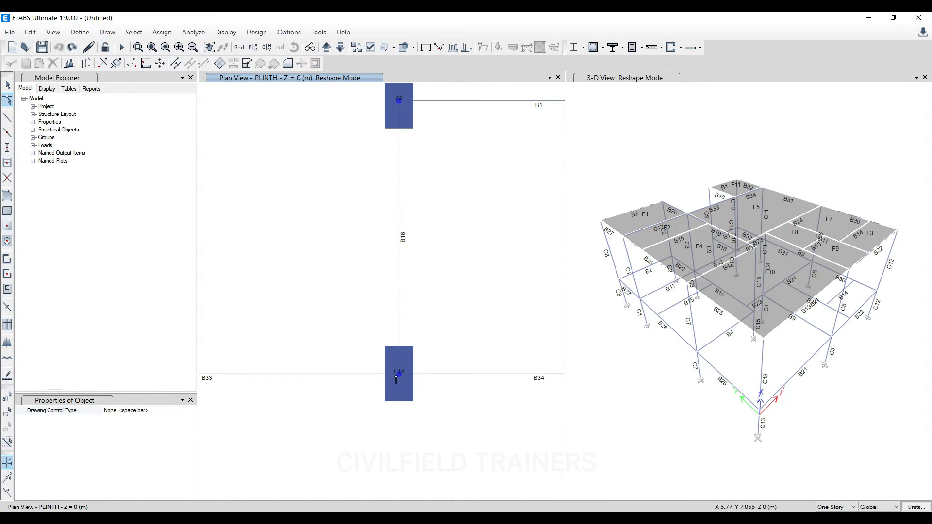
# Pull the ends of plinth beams B16, B34 and B33 away from the joint at column C14.
pyautogui.moveTo(399, 376); pyautogui.dragTo(485, 320)
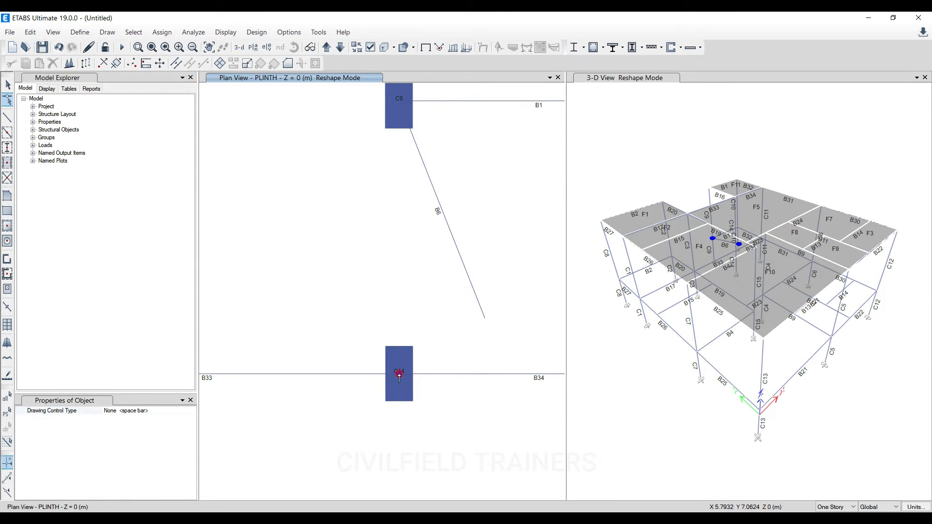
pyautogui.moveTo(399, 377); pyautogui.dragTo(410, 440)
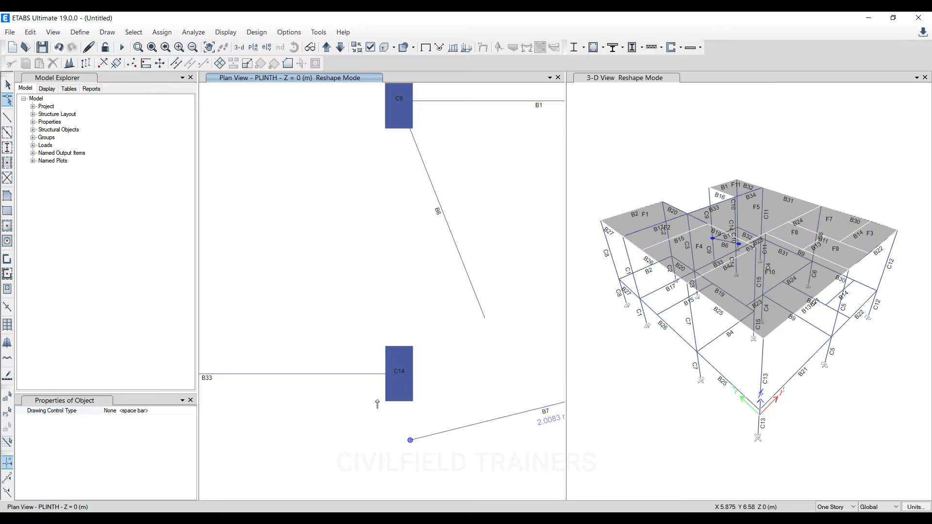
pyautogui.click(360, 374)
pyautogui.moveTo(400, 376); pyautogui.dragTo(371, 409)
pyautogui.scroll(-3, 335, 232)
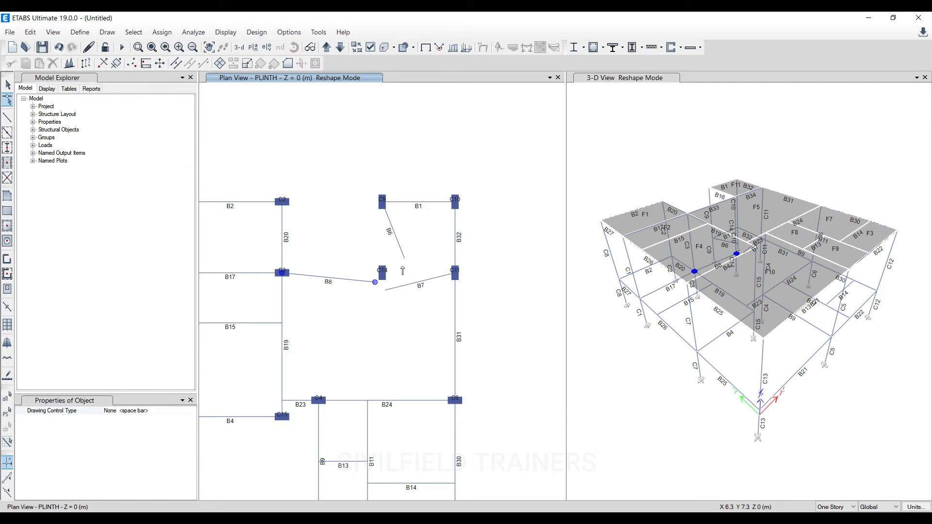
# Reconnect the free end of plinth beam B6 to the joint at column C14.
pyautogui.scroll(3, 402, 270)
pyautogui.click(391, 199)
pyautogui.moveTo(403, 227); pyautogui.dragTo(316, 283)
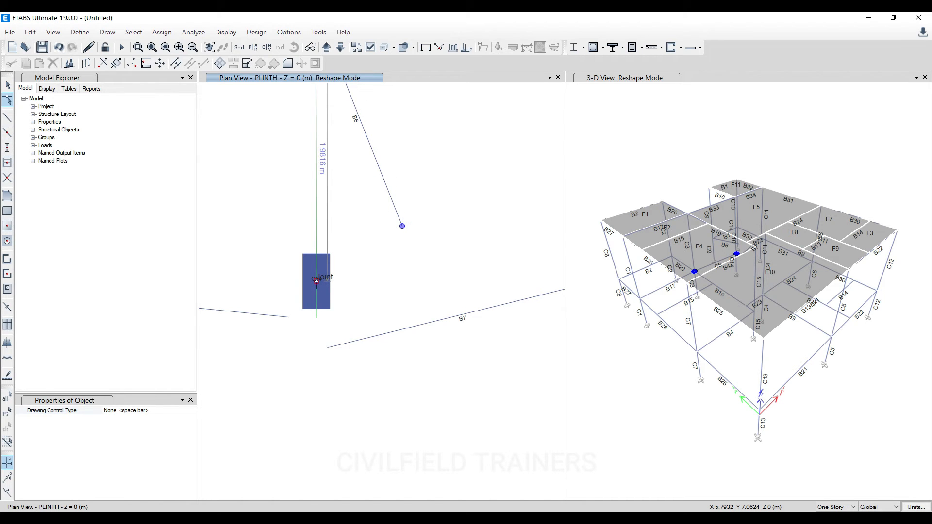
pyautogui.moveTo(316, 283); pyautogui.dragTo(316, 283)
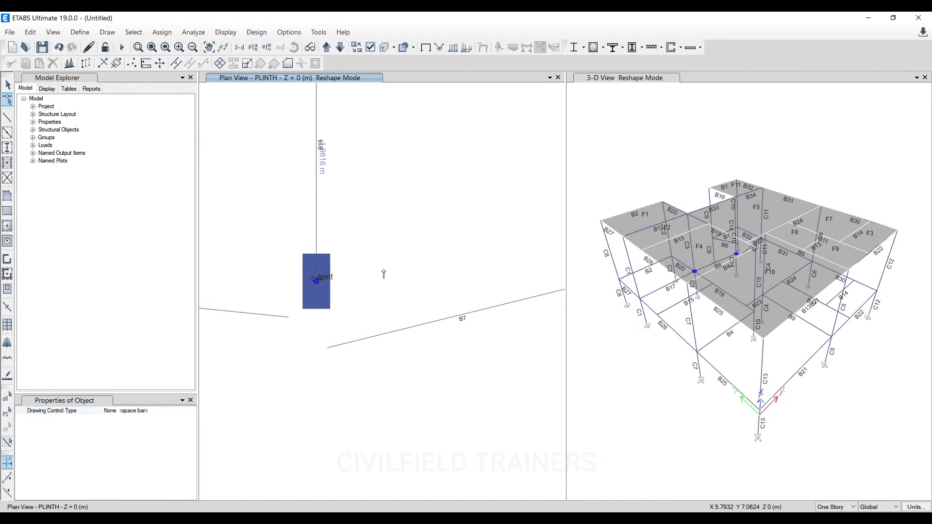
# Review the snap options and reconnect the free end of plinth beam B7 to the joint at column C14.
pyautogui.rightClick(381, 196)
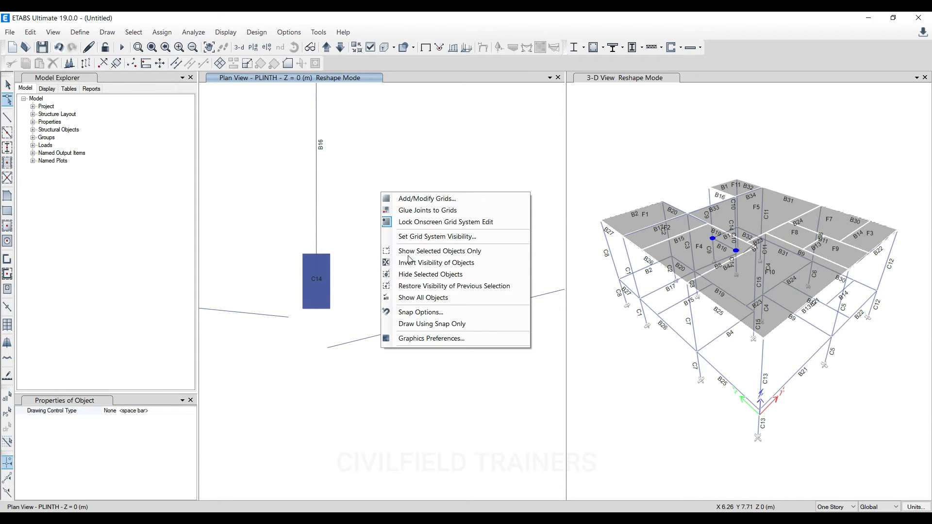
pyautogui.click(440, 313)
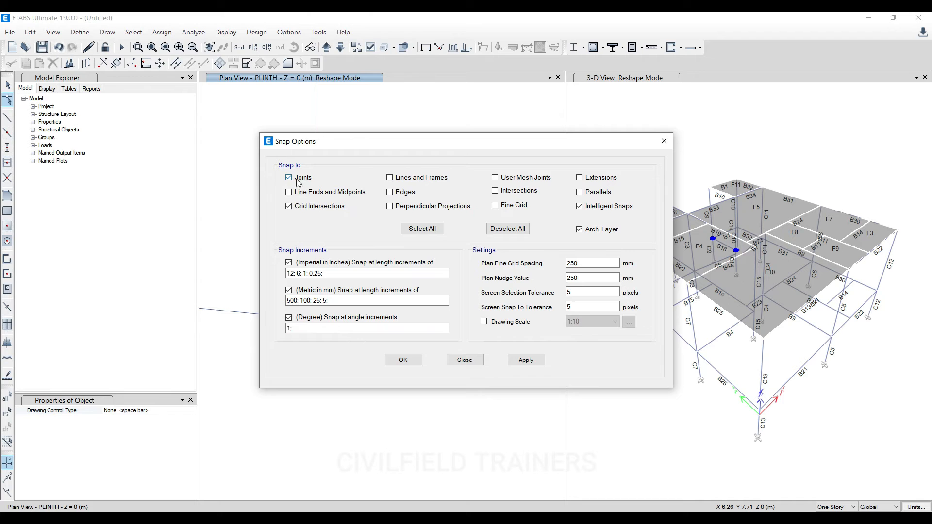
pyautogui.click(406, 359)
pyautogui.click(421, 324)
pyautogui.moveTo(327, 347); pyautogui.dragTo(316, 284)
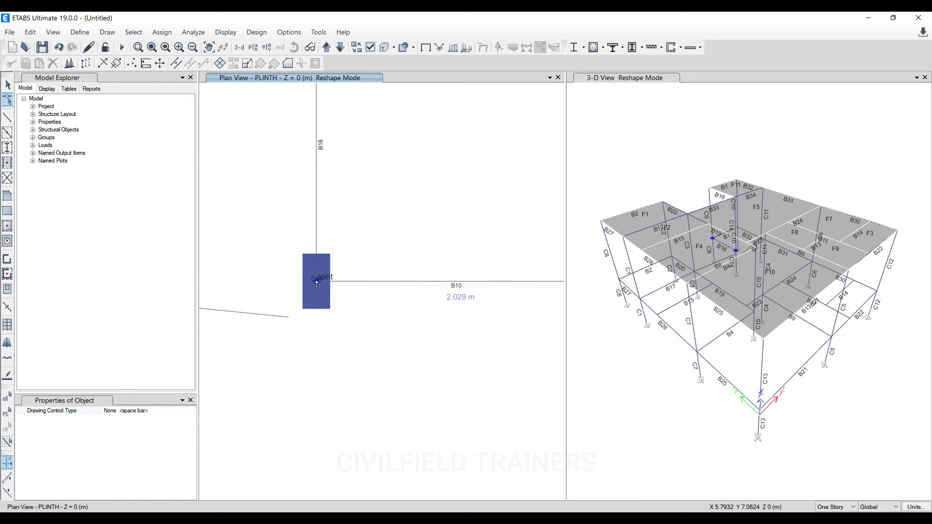
# Reconnect the free end of the plinth beam between columns C3 and C14 to the joint at C14.
pyautogui.moveTo(289, 317); pyautogui.dragTo(316, 281)
pyautogui.scroll(-3, 410, 321)
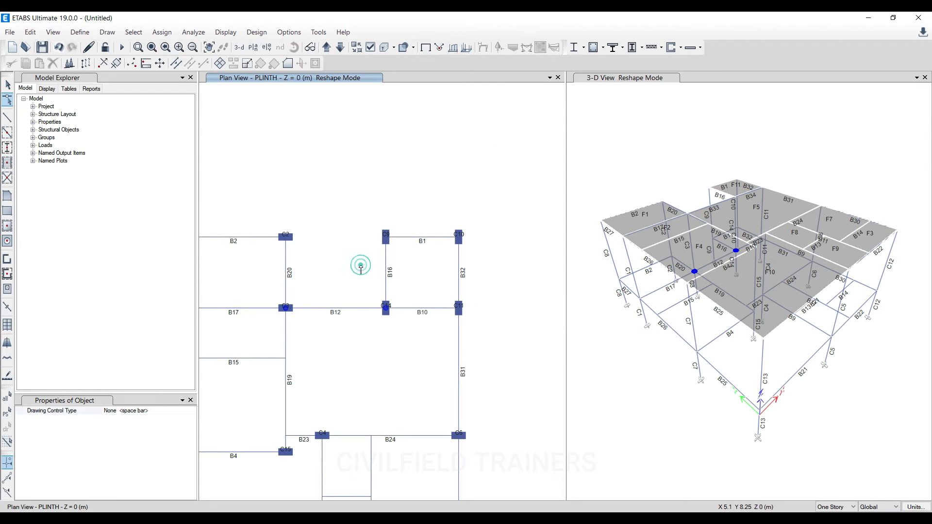
pyautogui.press('Escape')
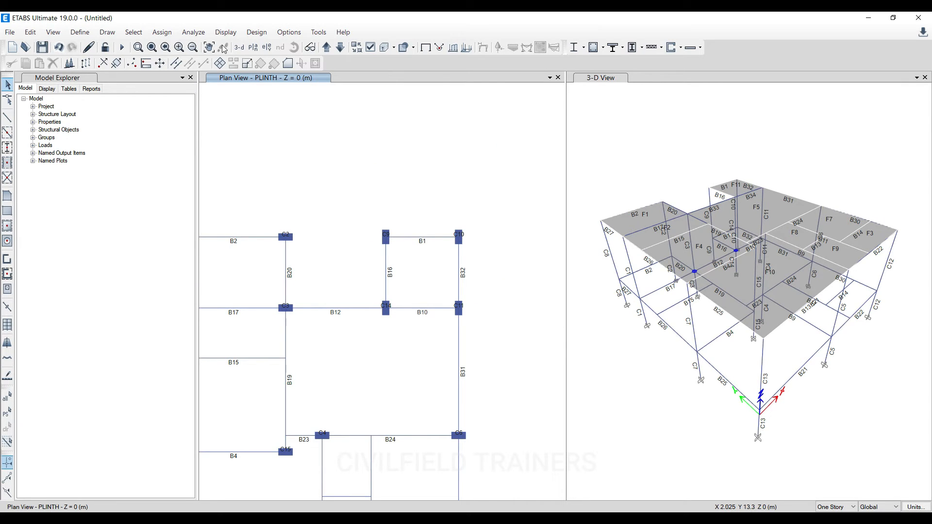
# Run the model check with a 10 mm length tolerance for checks and review the warning list.
pyautogui.click(193, 32)
pyautogui.click(202, 47)
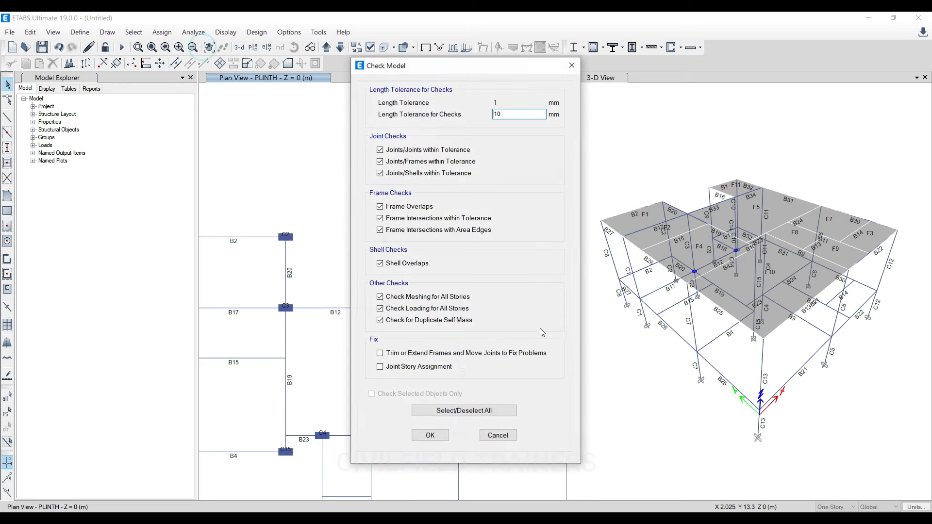
pyautogui.click(436, 436)
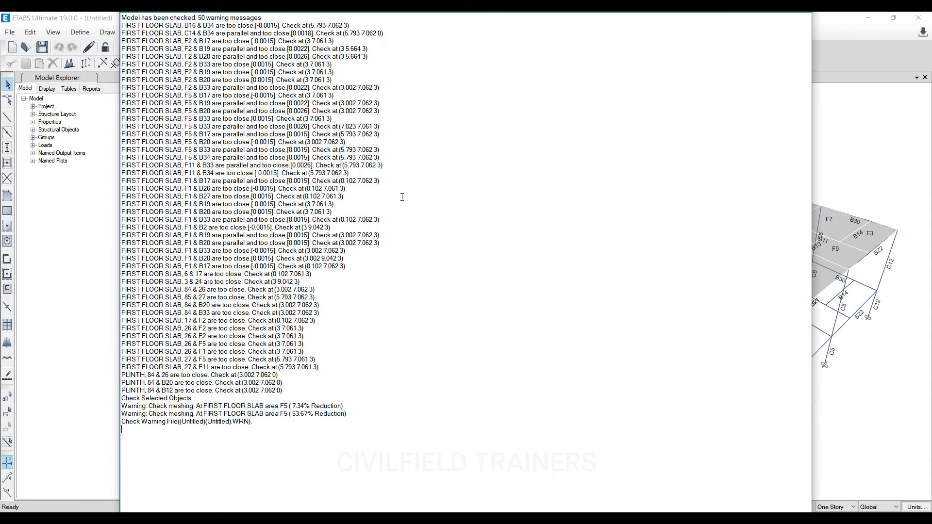
pyautogui.moveTo(260, 12); pyautogui.dragTo(280, 87)
pyautogui.click(821, 77)
pyautogui.scroll(-2, 441, 294)
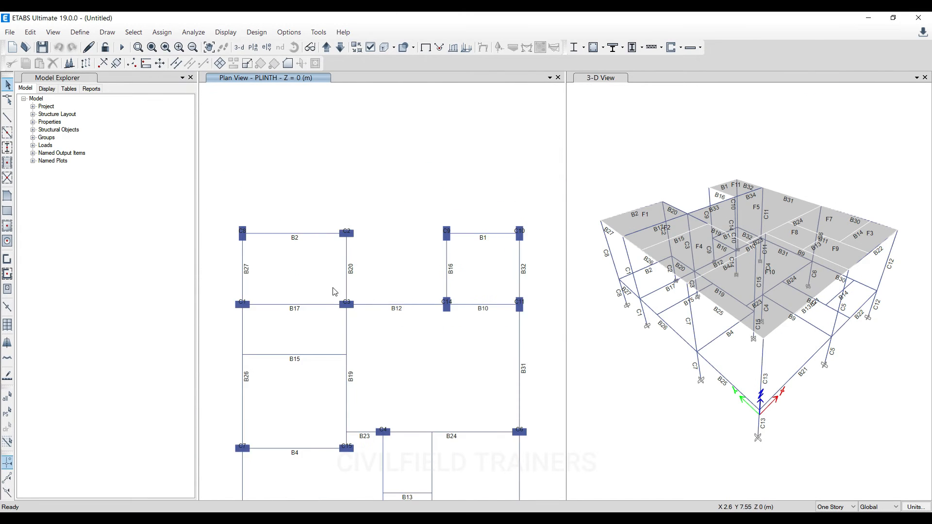
# Pull the ends of plinth beams B20, B12, B17 and B19 away from the joint at column C3.
pyautogui.scroll(2, 365, 316)
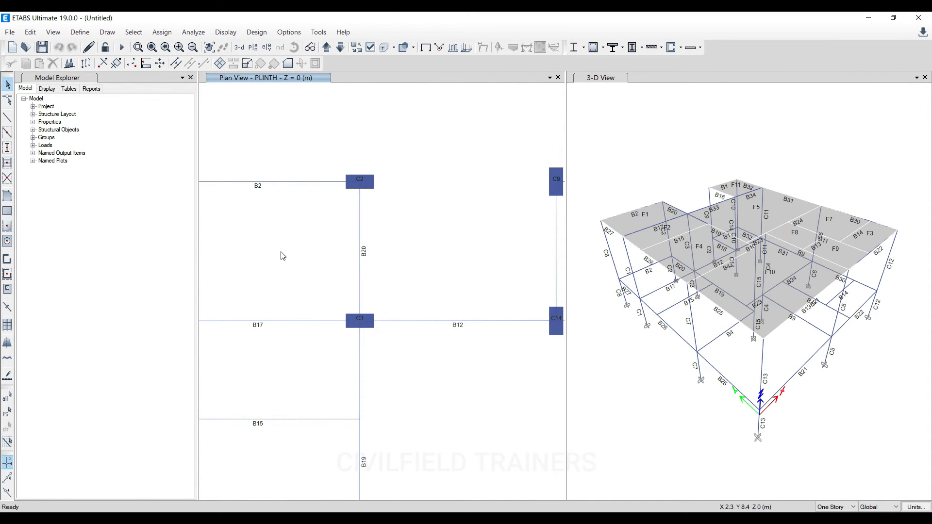
pyautogui.scroll(-2, 437, 252)
pyautogui.scroll(2, 439, 264)
pyautogui.click(8, 100)
pyautogui.click(398, 241)
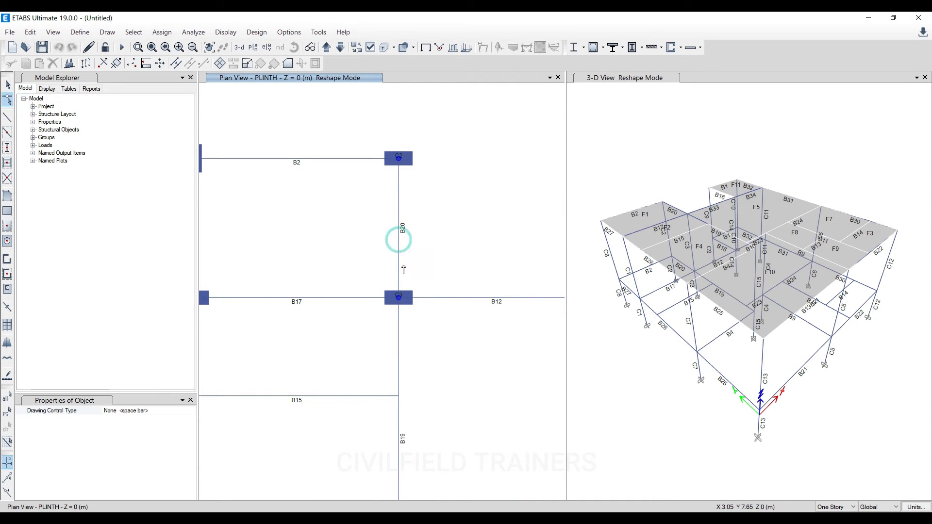
pyautogui.moveTo(398, 297); pyautogui.dragTo(372, 316)
pyautogui.click(445, 296)
pyautogui.click(349, 298)
pyautogui.scroll(3, 435, 318)
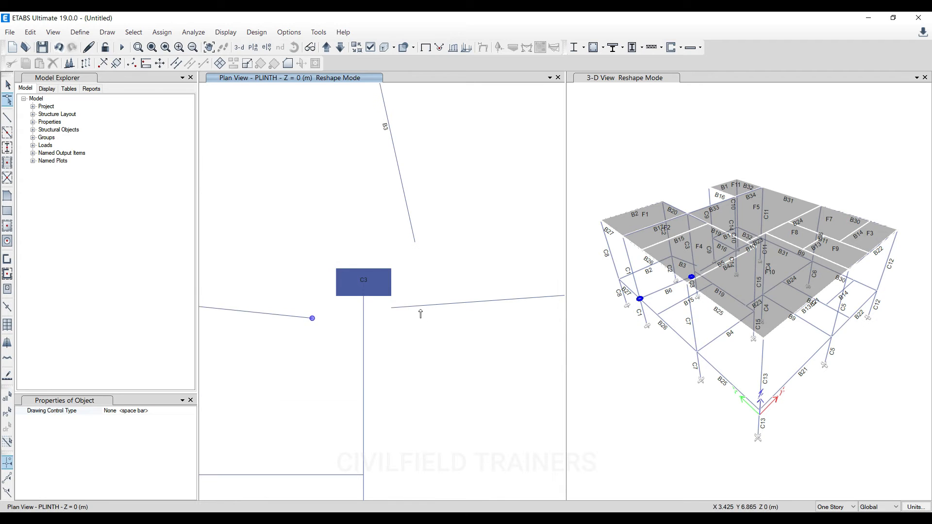
pyautogui.click(364, 311)
pyautogui.moveTo(364, 282); pyautogui.dragTo(364, 311)
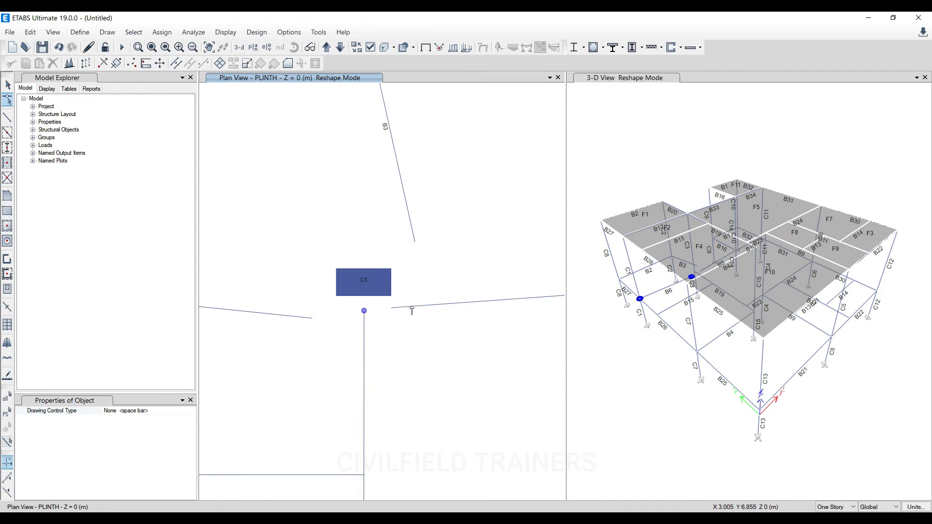
# Reconnect the free ends of plinth beams B5 and B3 to the joint at column C3.
pyautogui.scroll(-7, 420, 308)
pyautogui.scroll(4, 417, 316)
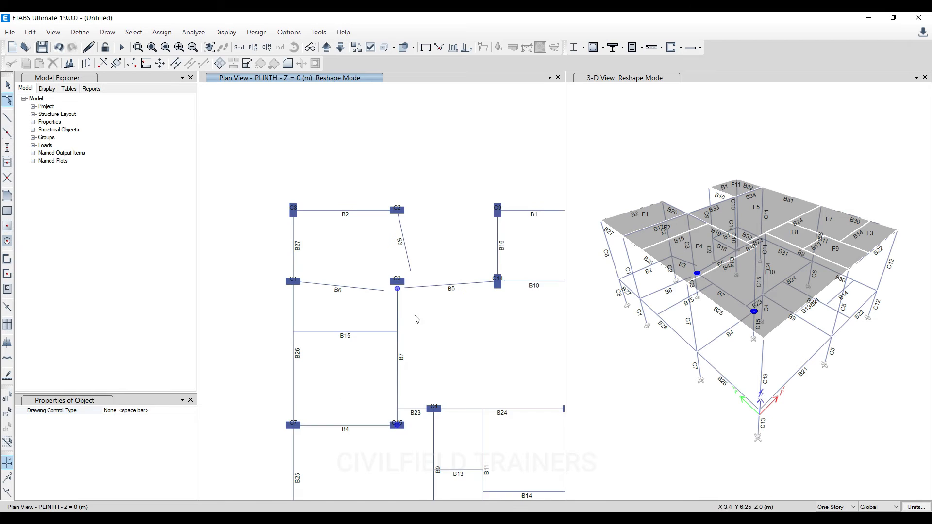
pyautogui.scroll(3, 382, 226)
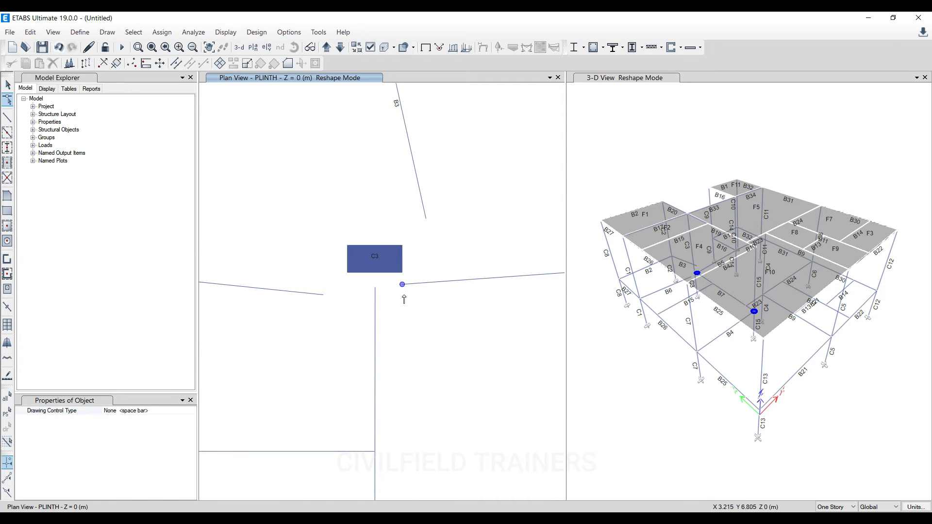
pyautogui.moveTo(402, 285); pyautogui.dragTo(374, 259)
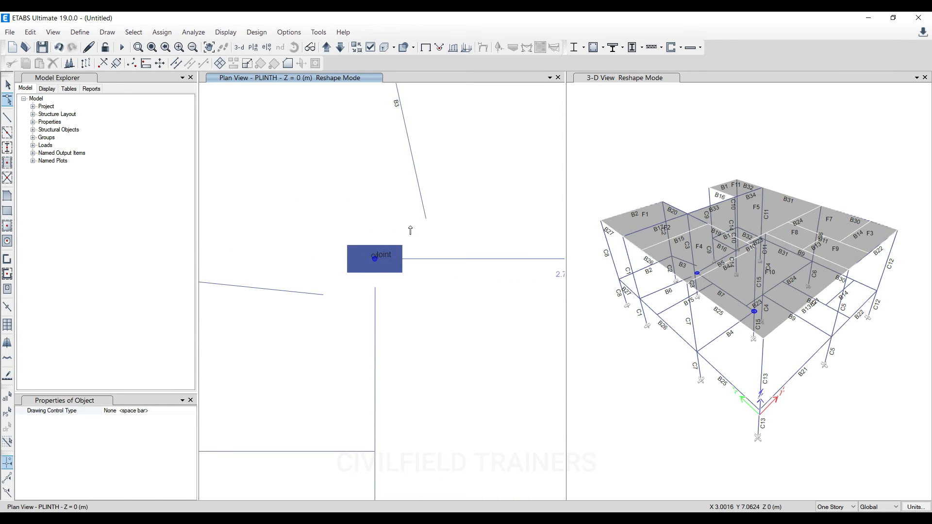
pyautogui.click(418, 200)
pyautogui.moveTo(425, 219); pyautogui.dragTo(374, 260)
# Reconnect the free ends of plinth beams B6 and B7 to the joint at column C3.
pyautogui.click(294, 291)
pyautogui.moveTo(323, 294); pyautogui.dragTo(374, 259)
pyautogui.click(375, 307)
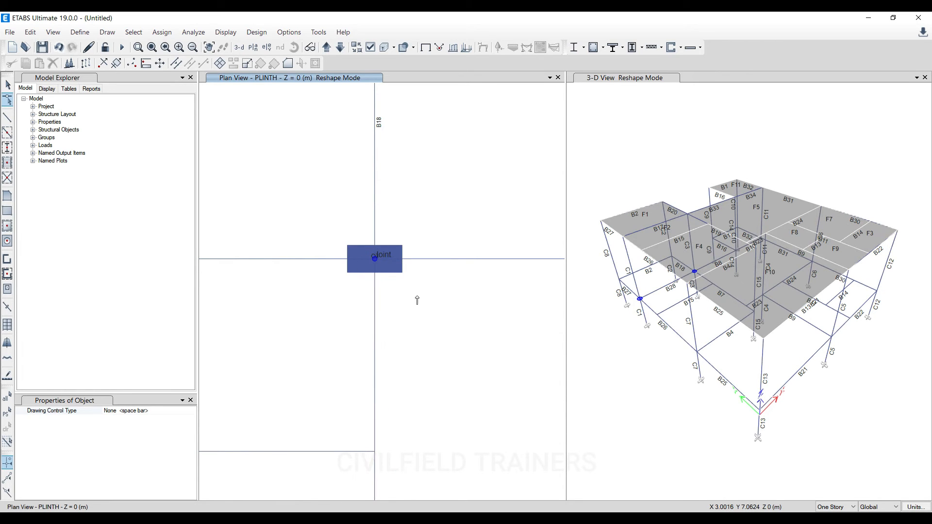
pyautogui.scroll(-3, 416, 299)
pyautogui.press('Escape')
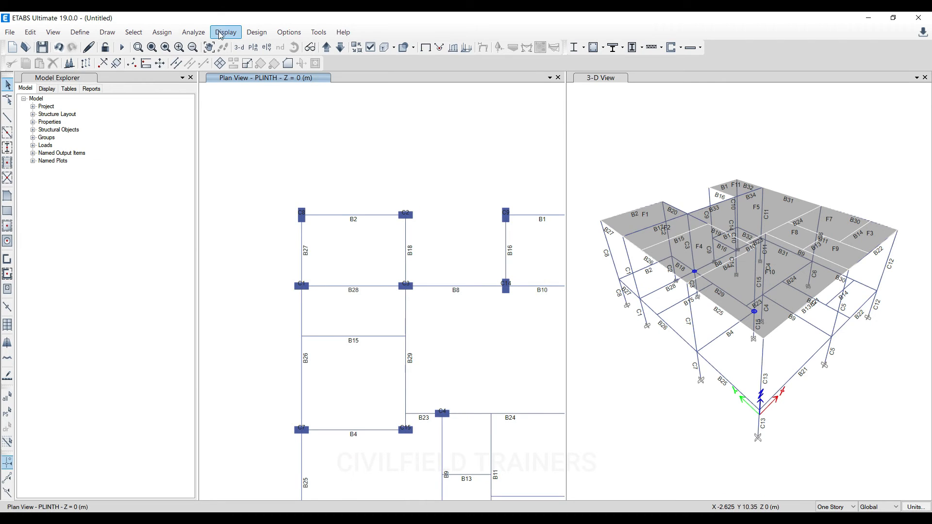
# Recheck the model and review the warnings, and move the plan view up to the FIRST FLOOR SLAB storey.
pyautogui.click(193, 32)
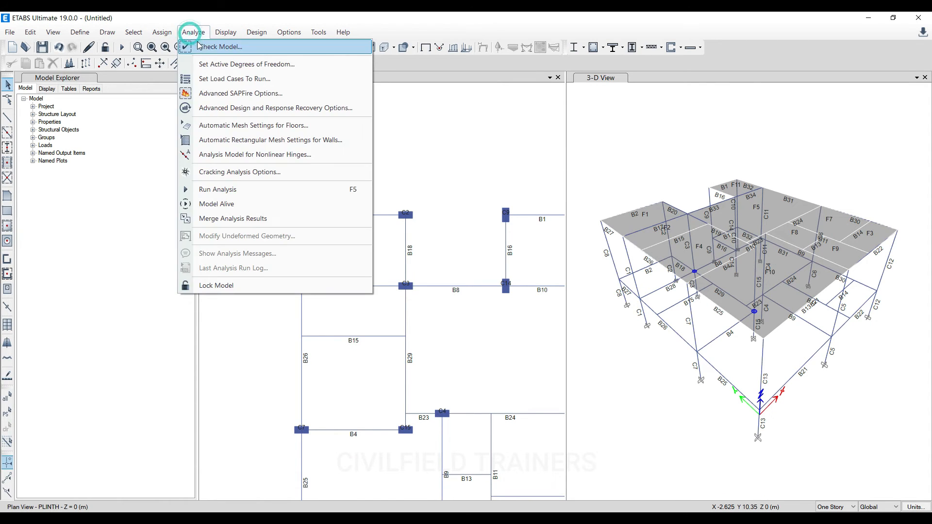
pyautogui.click(190, 45)
pyautogui.click(430, 435)
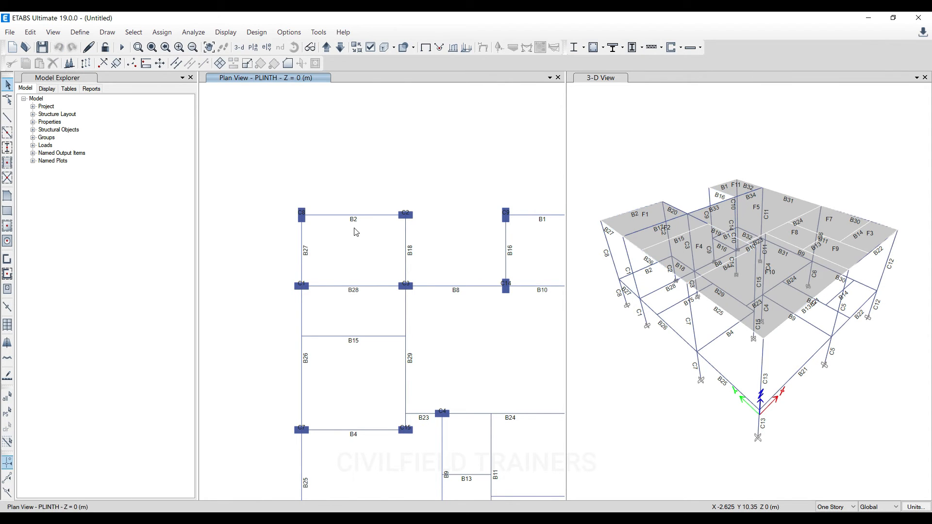
pyautogui.moveTo(291, 16); pyautogui.dragTo(337, 57)
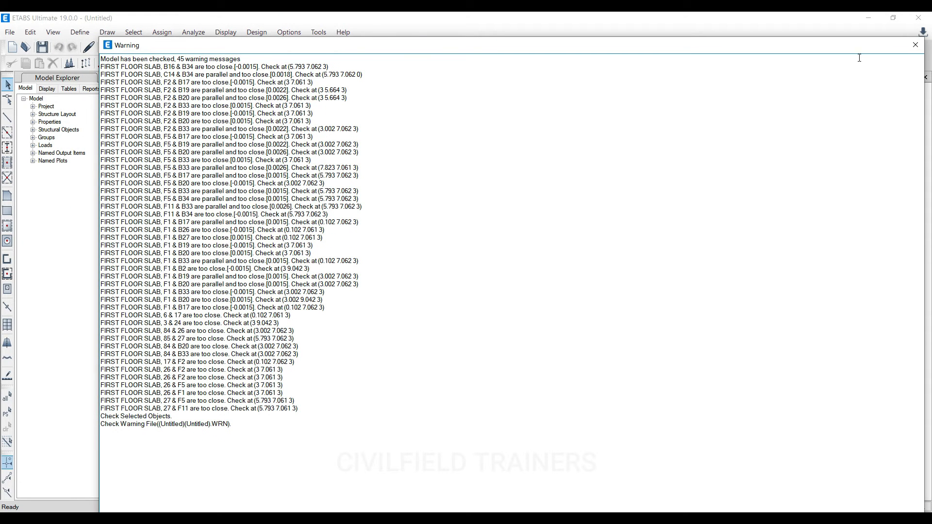
pyautogui.click(915, 45)
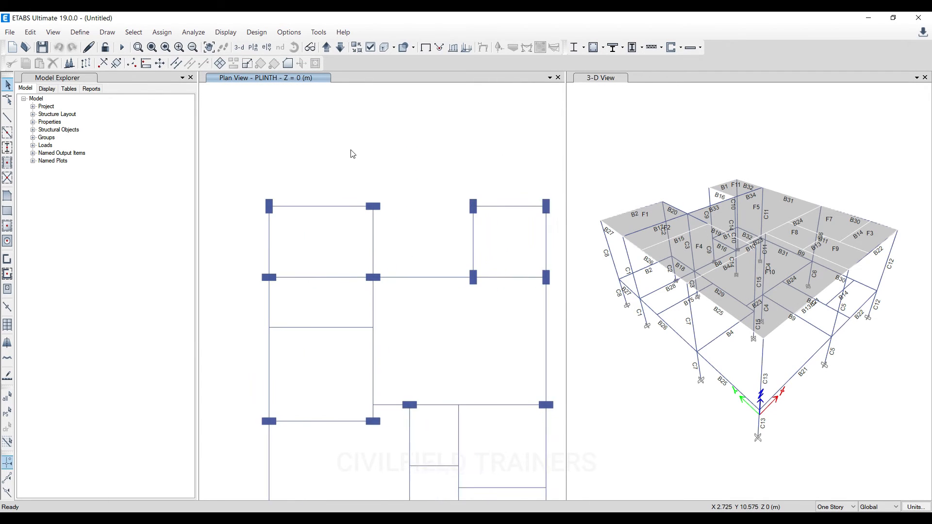
pyautogui.click(326, 47)
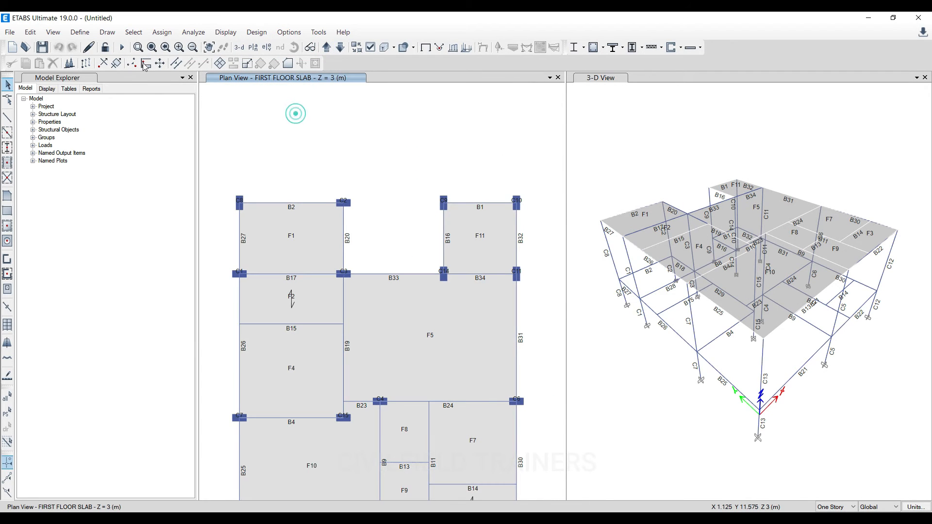
pyautogui.click(130, 33)
pyautogui.moveTo(146, 43)
pyautogui.click(291, 125)
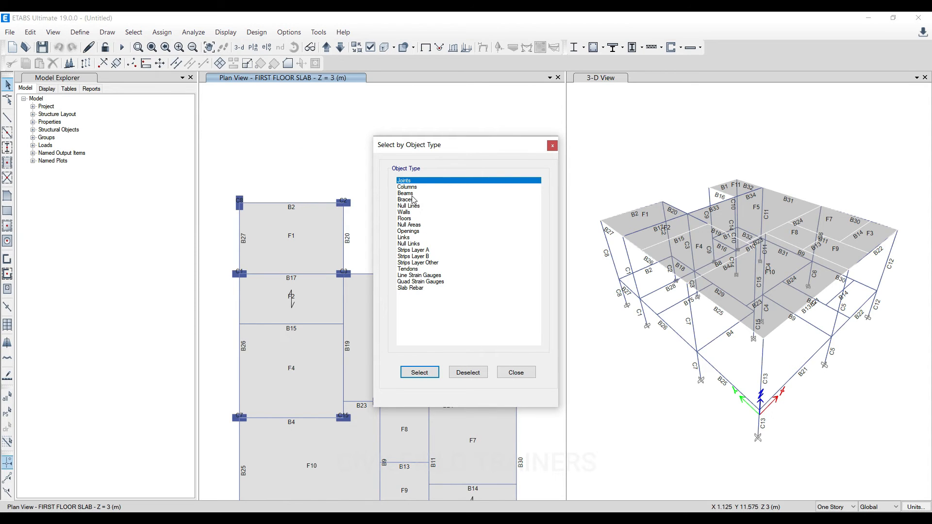
pyautogui.click(412, 219)
pyautogui.click(419, 372)
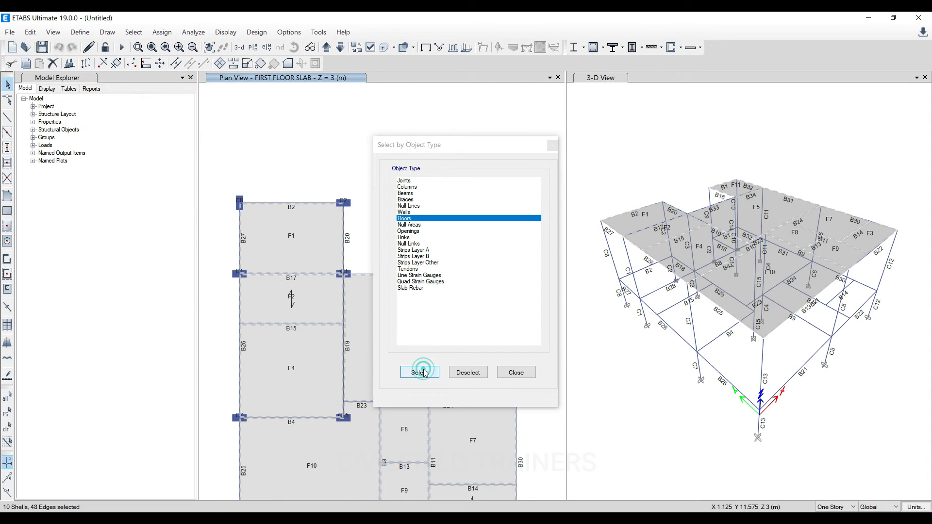
pyautogui.rightClick(310, 134)
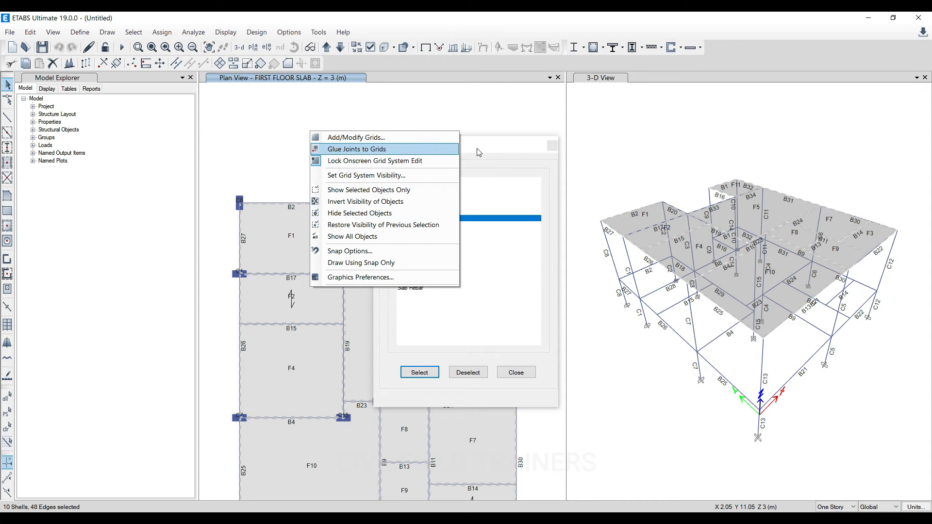
pyautogui.click(520, 142)
pyautogui.click(551, 146)
pyautogui.rightClick(436, 136)
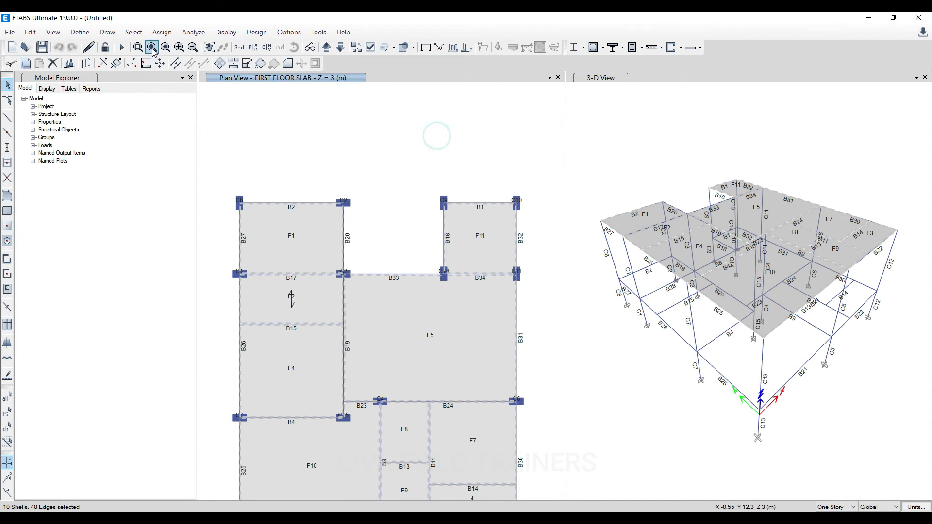
pyautogui.click(294, 173)
# Select all floors by object type and hide them in the first floor slab plan view.
pyautogui.click(133, 32)
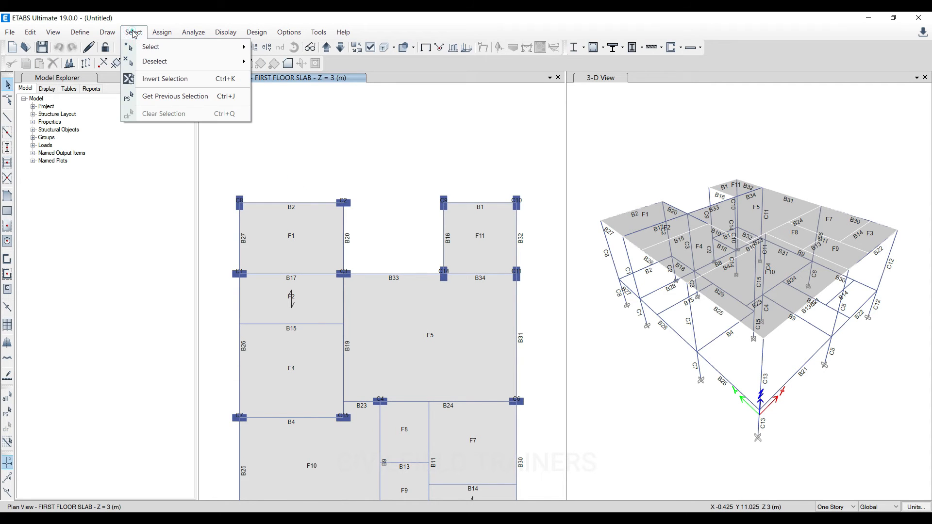
pyautogui.moveTo(150, 47)
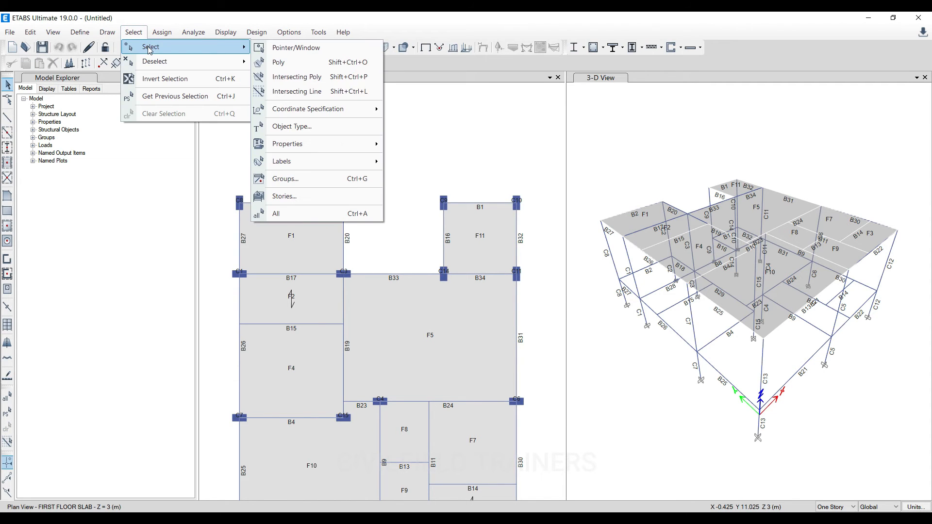
pyautogui.click(292, 127)
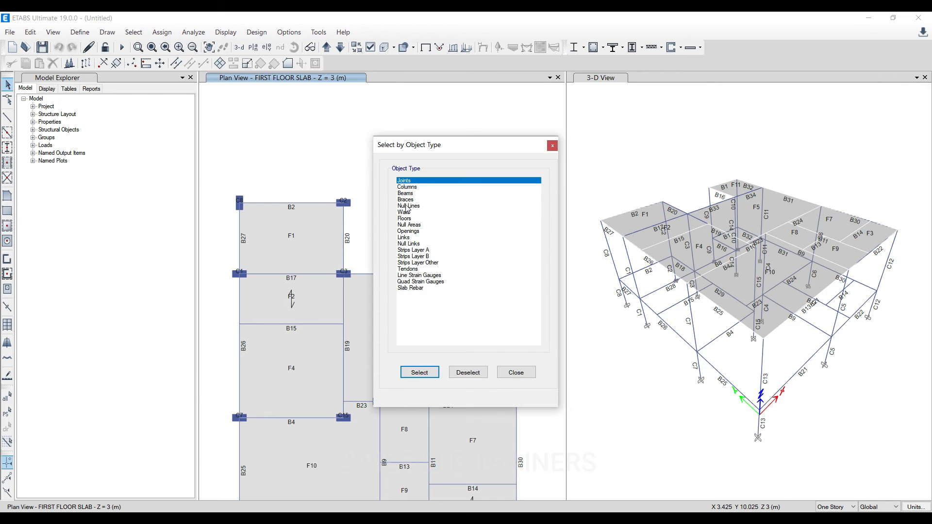
pyautogui.click(404, 218)
pyautogui.click(419, 372)
pyautogui.click(552, 145)
pyautogui.rightClick(353, 134)
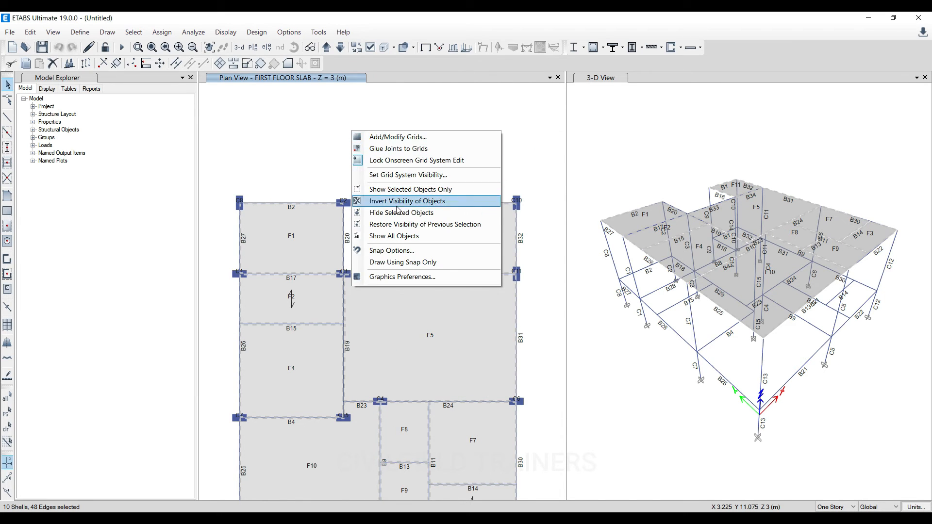
pyautogui.click(416, 213)
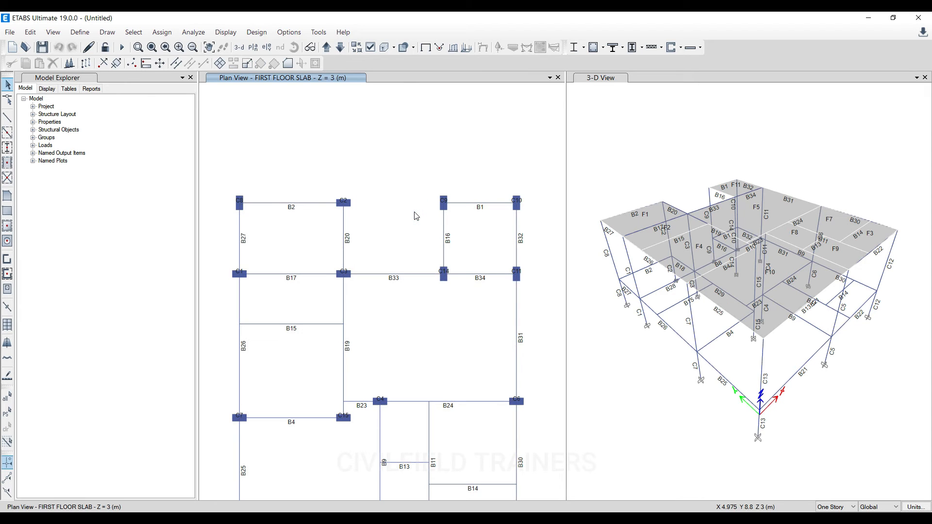
# Delete beams B33, B34, B16, B20, B17 and B19 from the first floor slab plan.
pyautogui.click(608, 164)
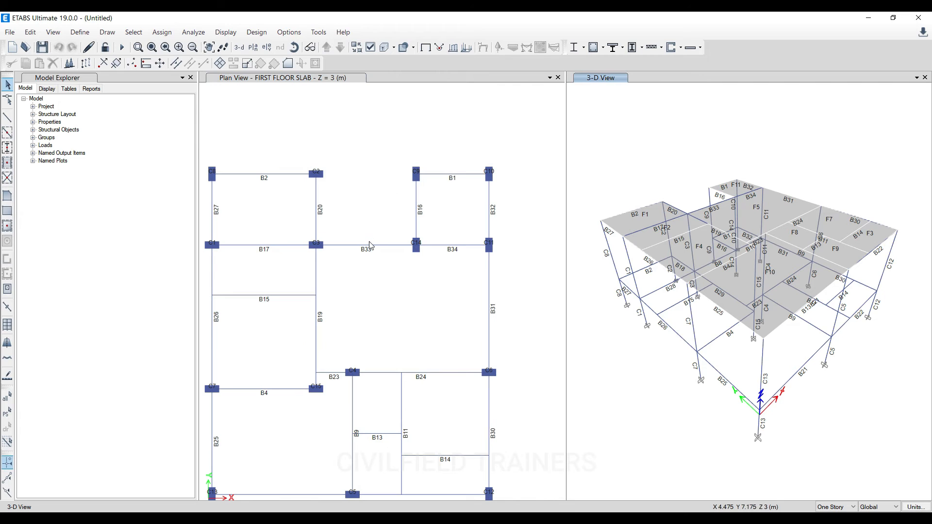
pyautogui.click(370, 250)
pyautogui.click(369, 246)
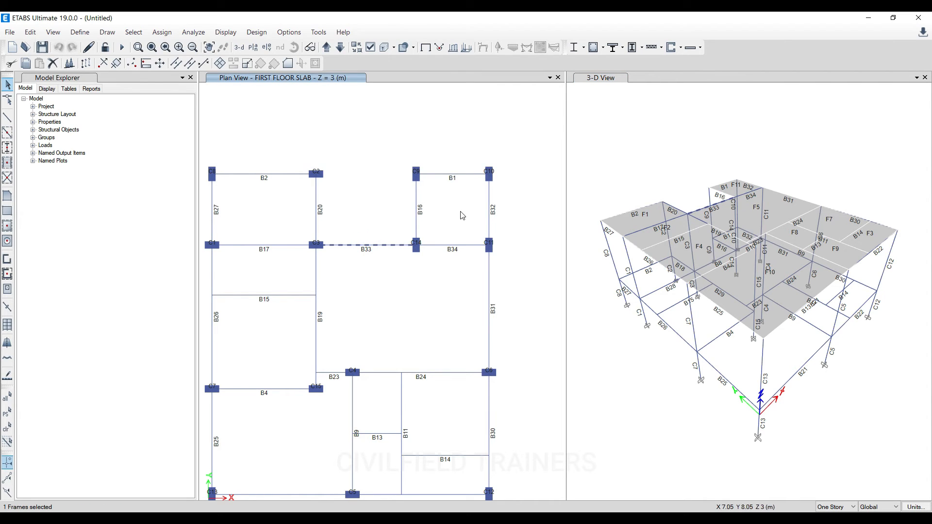
pyautogui.click(452, 245)
pyautogui.click(416, 195)
pyautogui.click(316, 206)
pyautogui.click(291, 245)
pyautogui.click(316, 267)
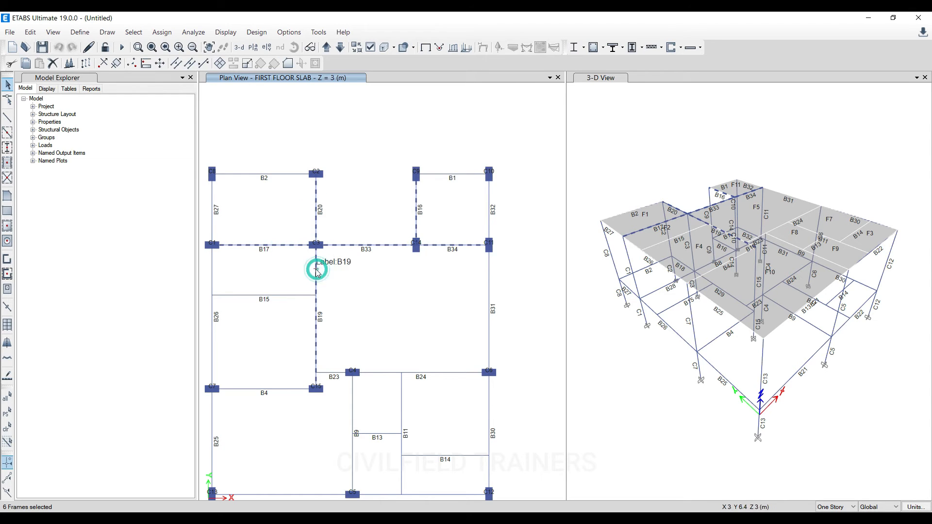
pyautogui.click(54, 64)
pyautogui.click(344, 134)
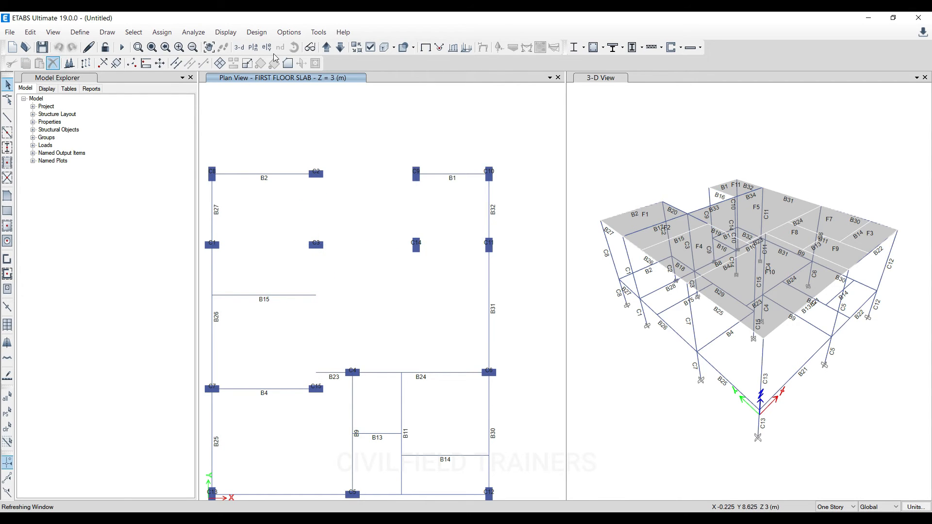
# Replicate plinth beams B18, B8, B16, B10, B28 and B29 to the FIRST FLOOR SLAB storey.
pyautogui.click(344, 50)
pyautogui.click(315, 197)
pyautogui.click(416, 203)
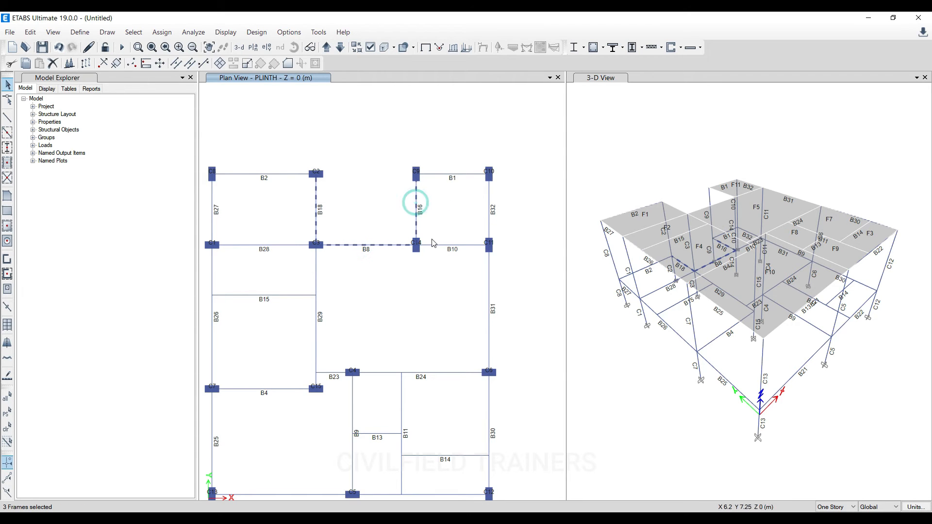
pyautogui.click(438, 244)
pyautogui.click(280, 246)
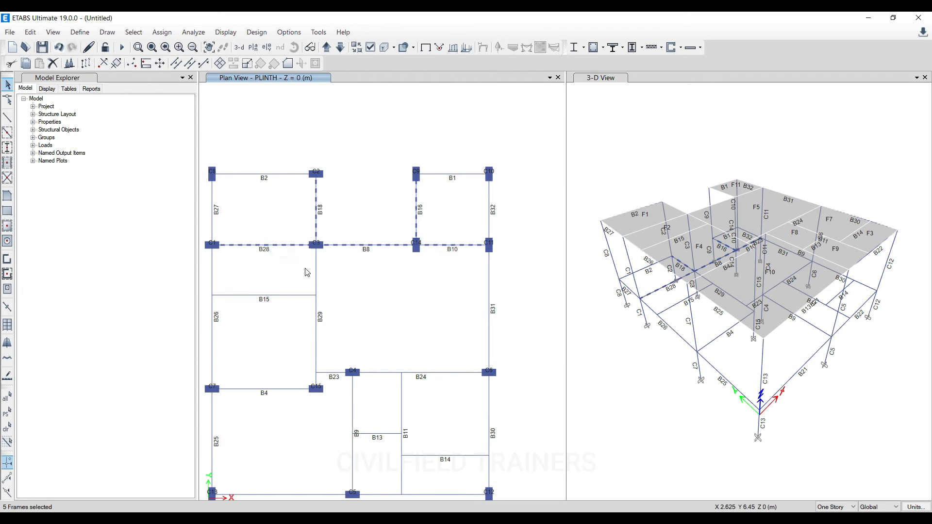
pyautogui.click(316, 276)
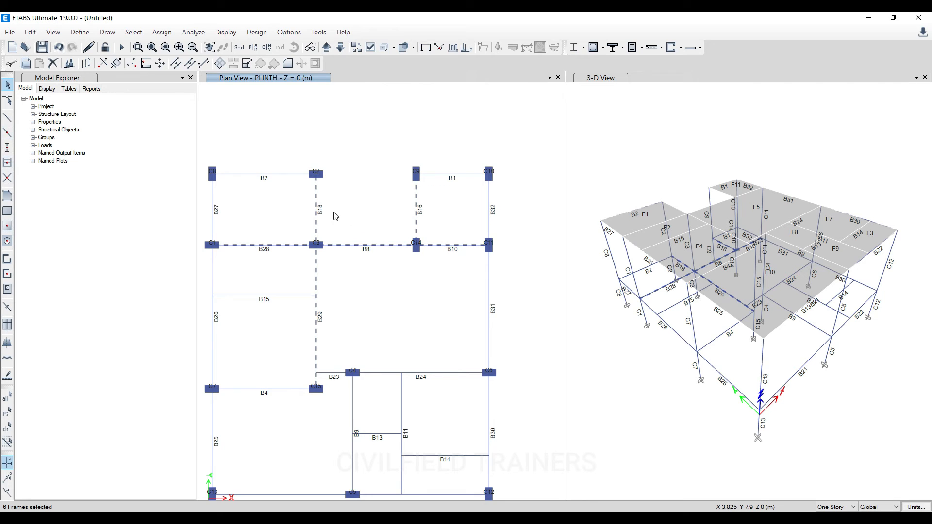
pyautogui.click(31, 32)
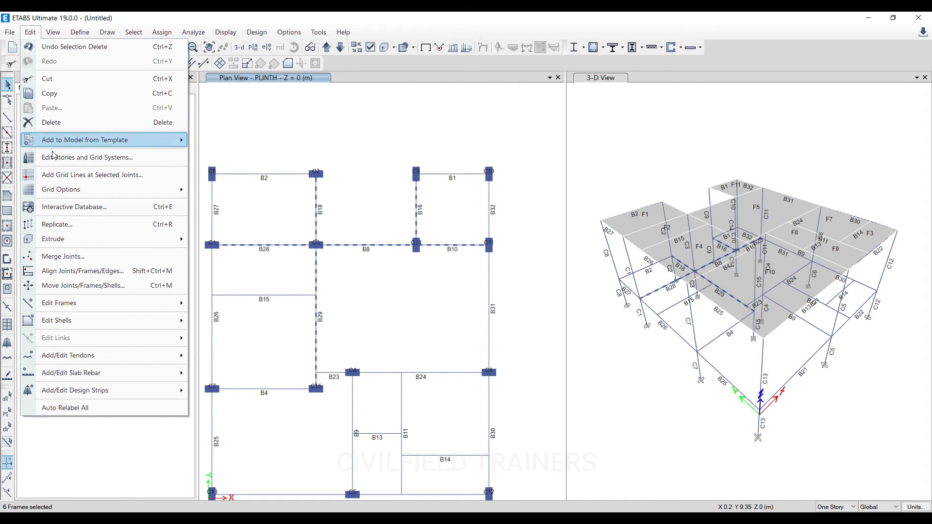
pyautogui.click(68, 224)
pyautogui.click(462, 167)
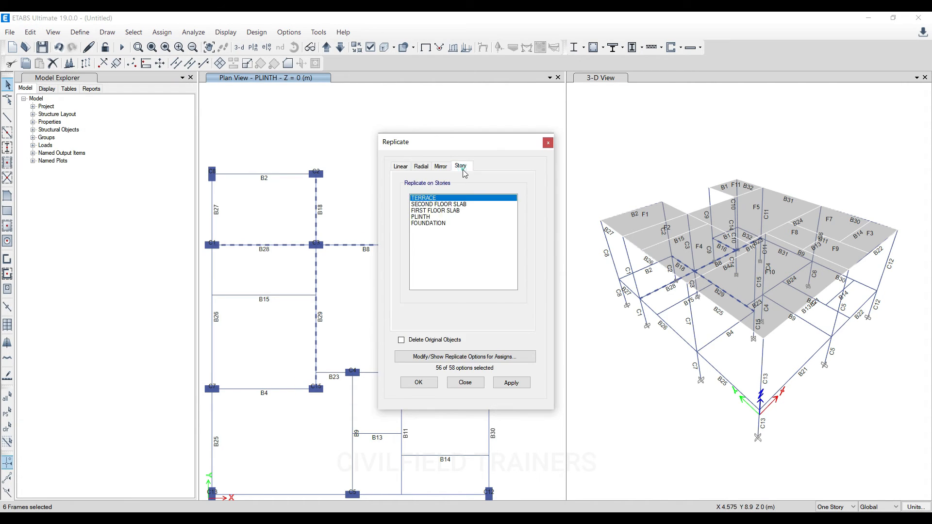
pyautogui.click(427, 212)
pyautogui.click(513, 383)
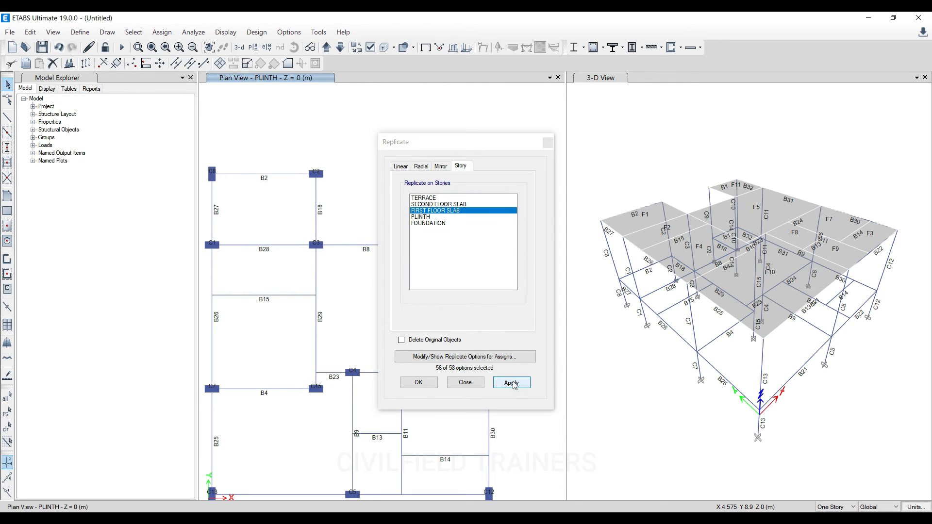
pyautogui.click(418, 382)
# Bring the plan view up to the FIRST FLOOR SLAB storey and show all hidden objects.
pyautogui.click(355, 141)
pyautogui.click(326, 47)
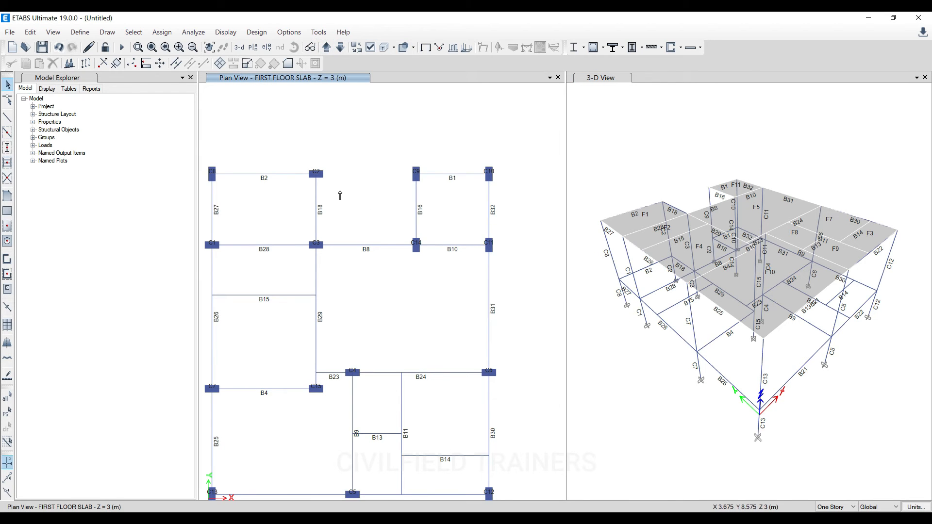
pyautogui.rightClick(358, 173)
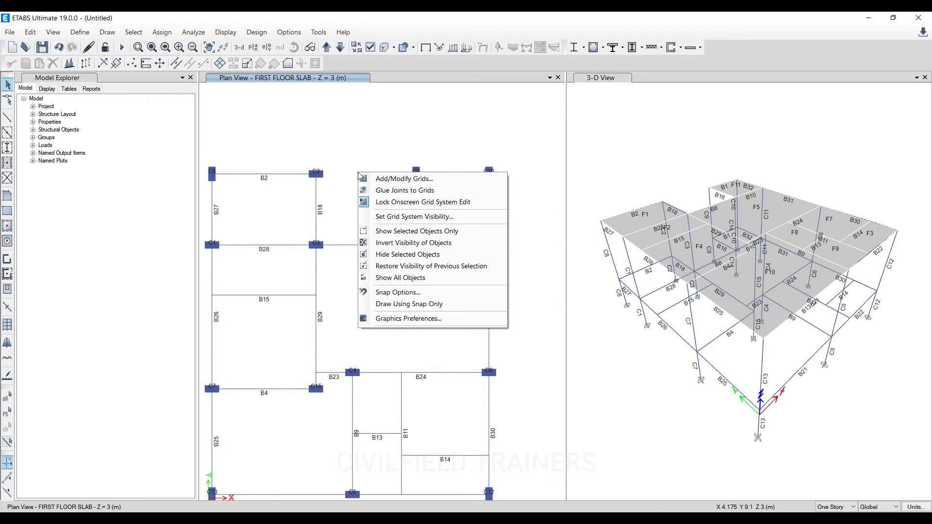
pyautogui.click(410, 278)
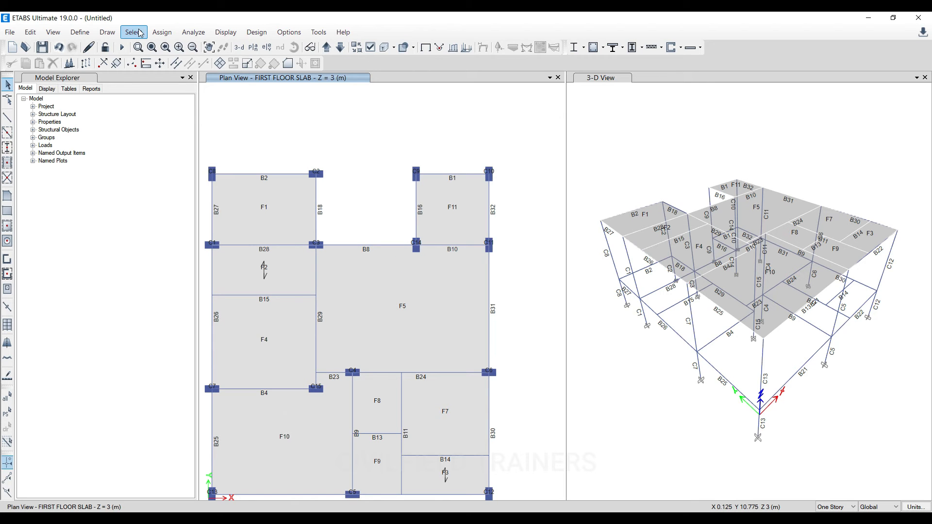
# Recheck the model, review the listed warnings and close the warning report.
pyautogui.click(193, 32)
pyautogui.click(198, 48)
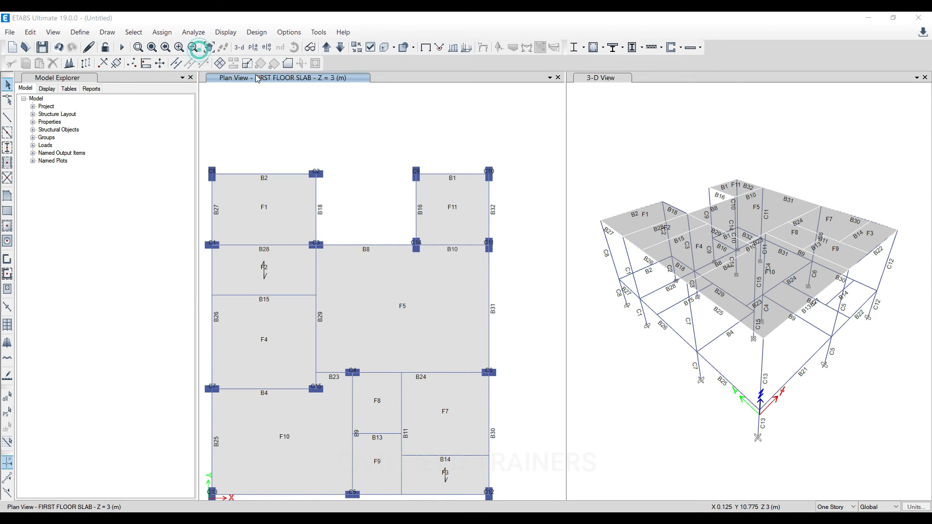
pyautogui.click(431, 429)
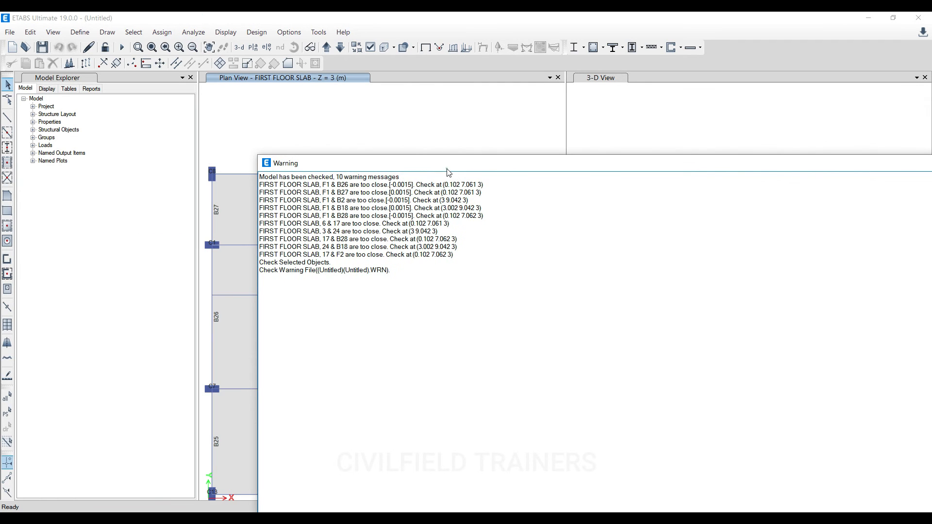
pyautogui.moveTo(472, 166); pyautogui.dragTo(299, 169)
pyautogui.click(829, 179)
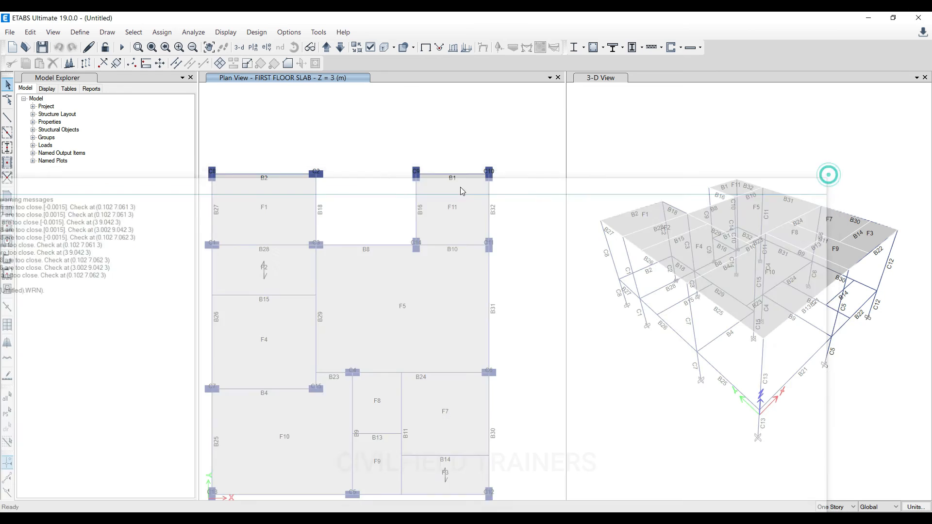
# Examine the edges of slab F1 and the joints at column C2 up close in the first floor plan.
pyautogui.scroll(3, 295, 178)
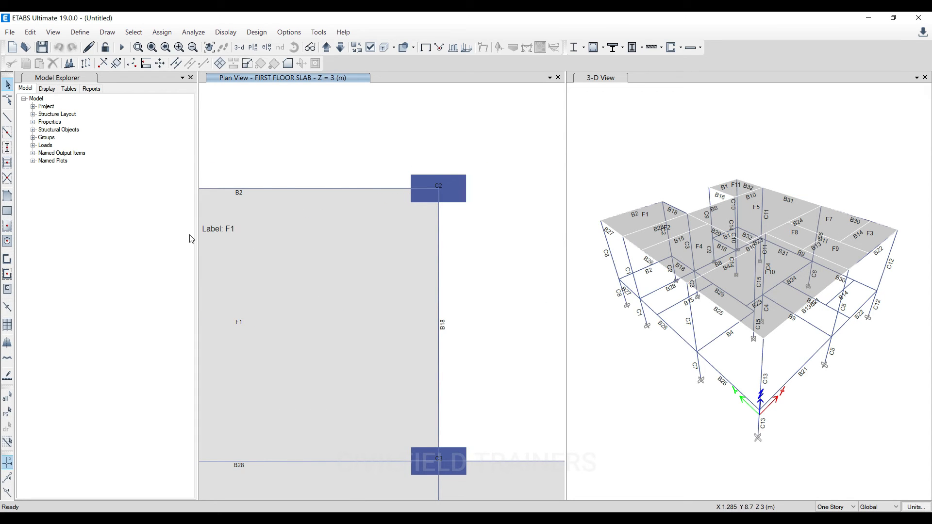
pyautogui.scroll(-2, 335, 194)
pyautogui.click(327, 211)
pyautogui.scroll(3, 382, 189)
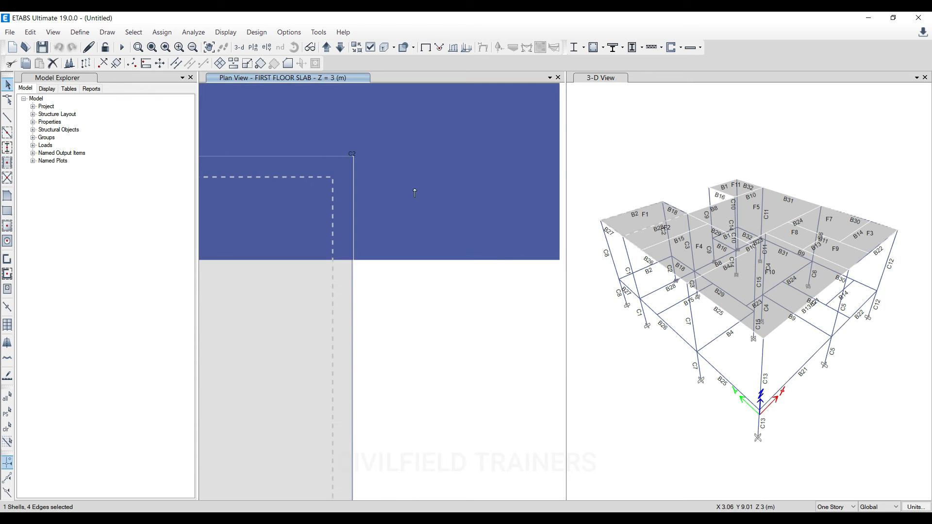
pyautogui.scroll(-6, 406, 191)
pyautogui.scroll(4, 404, 195)
pyautogui.scroll(-2, 369, 206)
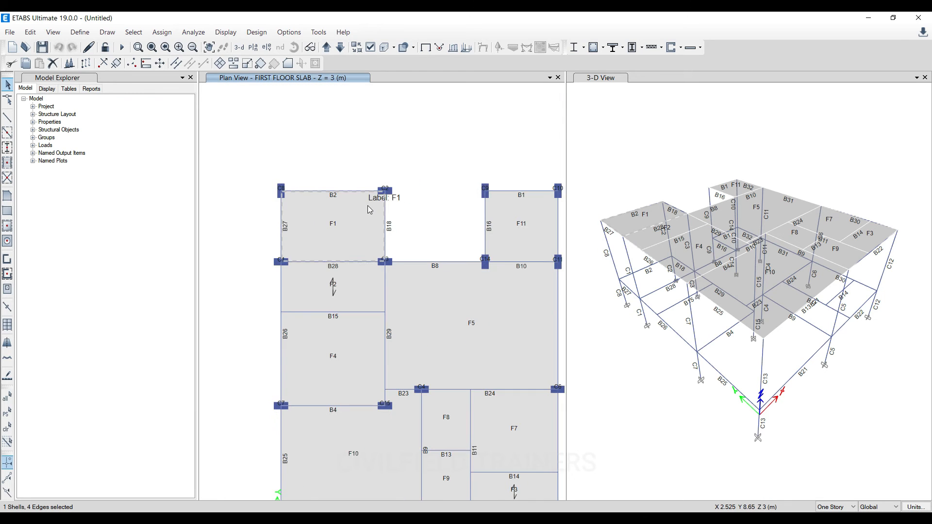
pyautogui.press('Escape')
pyautogui.scroll(4, 409, 201)
pyautogui.moveTo(287, 129); pyautogui.dragTo(349, 213)
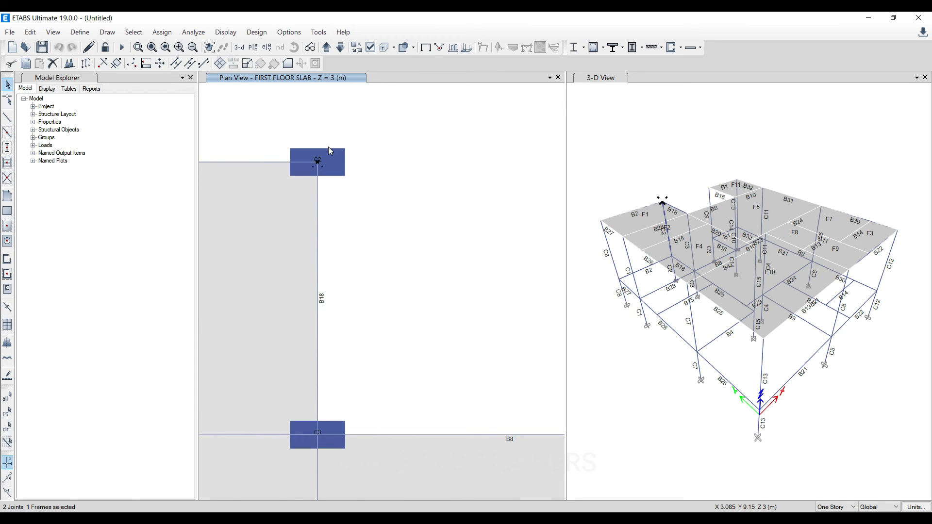
pyautogui.scroll(4, 279, 210)
pyautogui.scroll(-6, 439, 191)
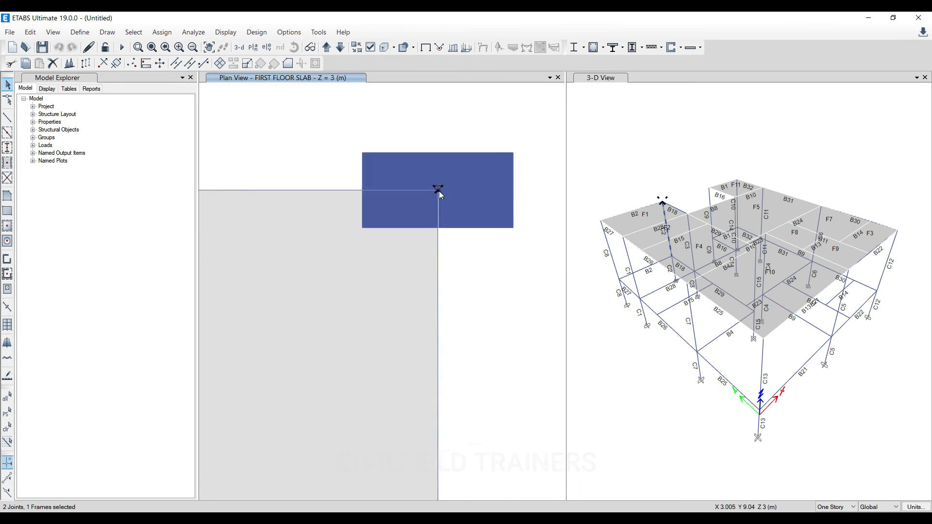
pyautogui.scroll(2, 374, 240)
pyautogui.press('Escape')
# Reshape slab F1 by pulling its corner off column C2 to about X 2.85, Y 8.825 m, and inspect the separated joints.
pyautogui.click(370, 238)
pyautogui.click(7, 100)
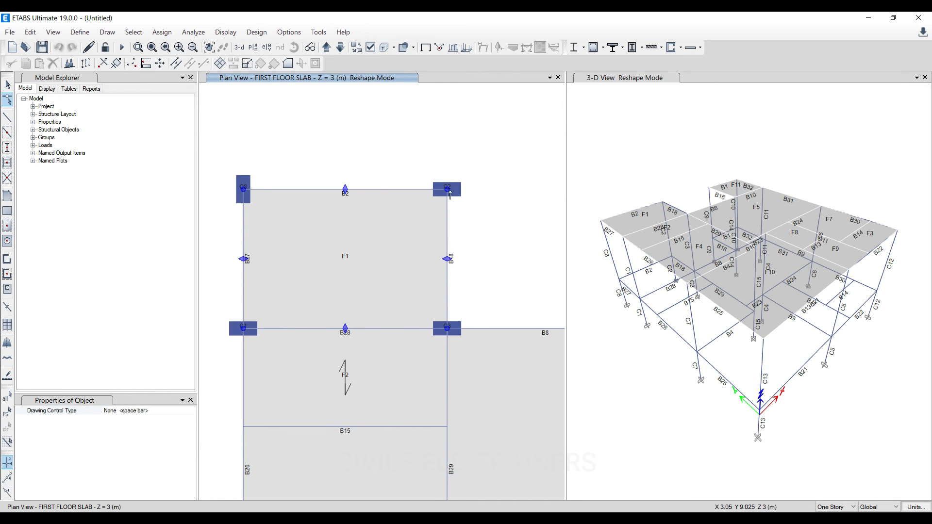
pyautogui.moveTo(447, 190); pyautogui.dragTo(436, 204)
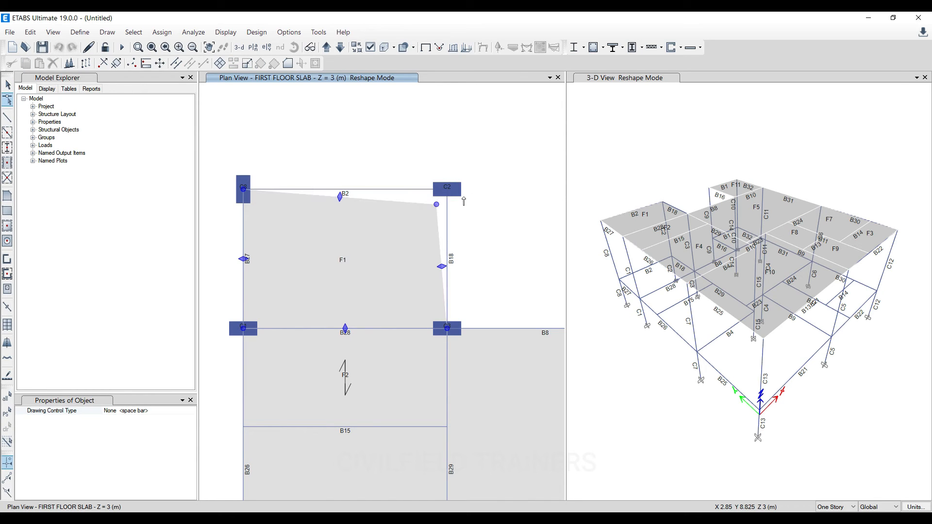
pyautogui.scroll(2, 464, 200)
pyautogui.press('Escape')
pyautogui.moveTo(405, 143); pyautogui.dragTo(463, 232)
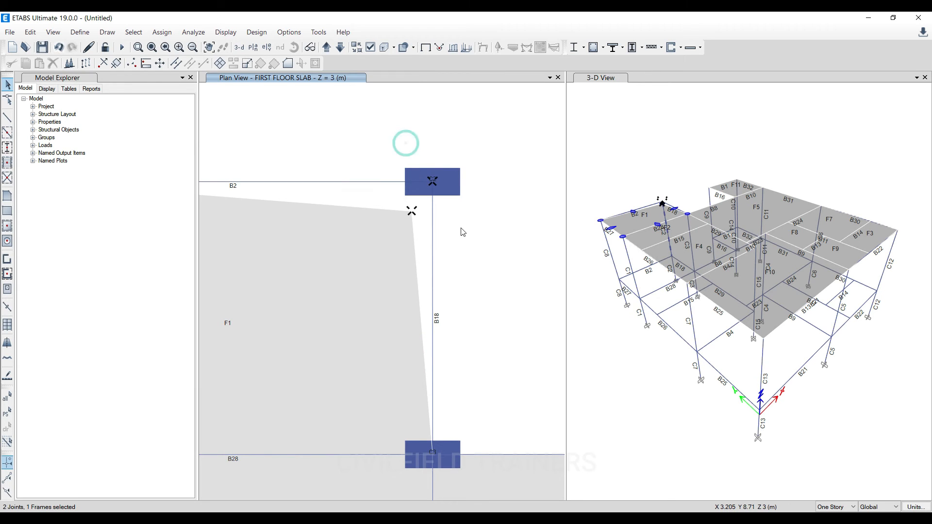
pyautogui.scroll(4, 425, 170)
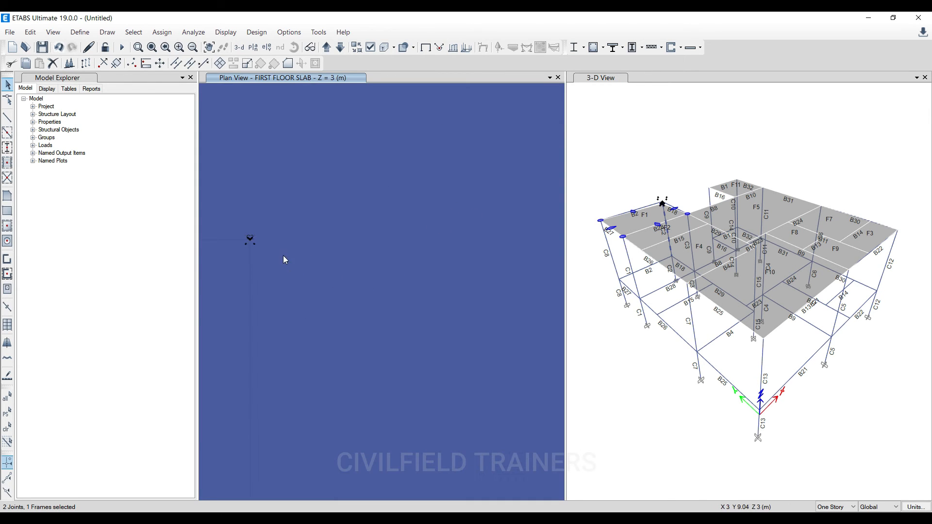
pyautogui.scroll(-4, 306, 246)
pyautogui.scroll(2, 324, 215)
# Clear the selection and reshape slab F1 so its loose corner snaps onto the joint at column C2.
pyautogui.click(7, 427)
pyautogui.click(7, 100)
pyautogui.click(239, 320)
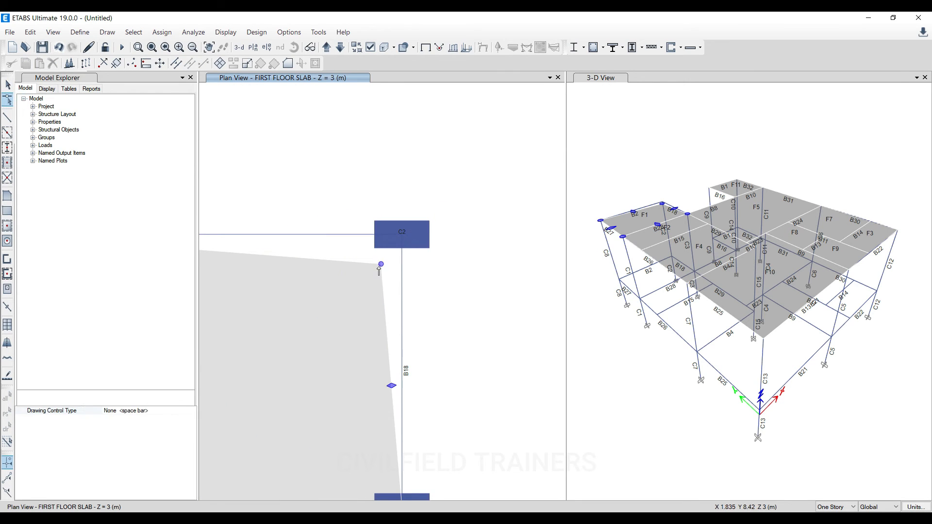
pyautogui.moveTo(381, 265); pyautogui.dragTo(402, 234)
pyautogui.scroll(-3, 412, 168)
pyautogui.click(412, 168)
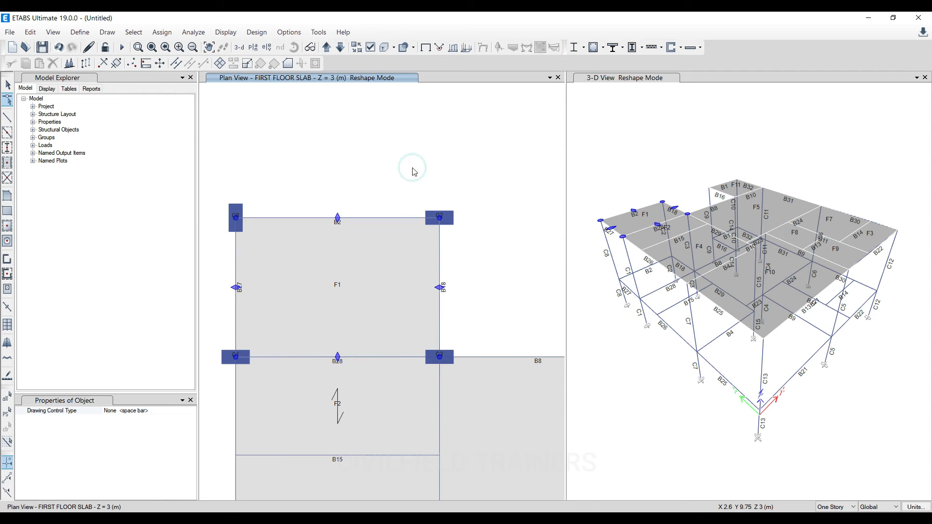
pyautogui.press('Escape')
# Examine the slab corners and overlapping joints at column C1 up close.
pyautogui.scroll(-3, 381, 177)
pyautogui.scroll(3, 307, 284)
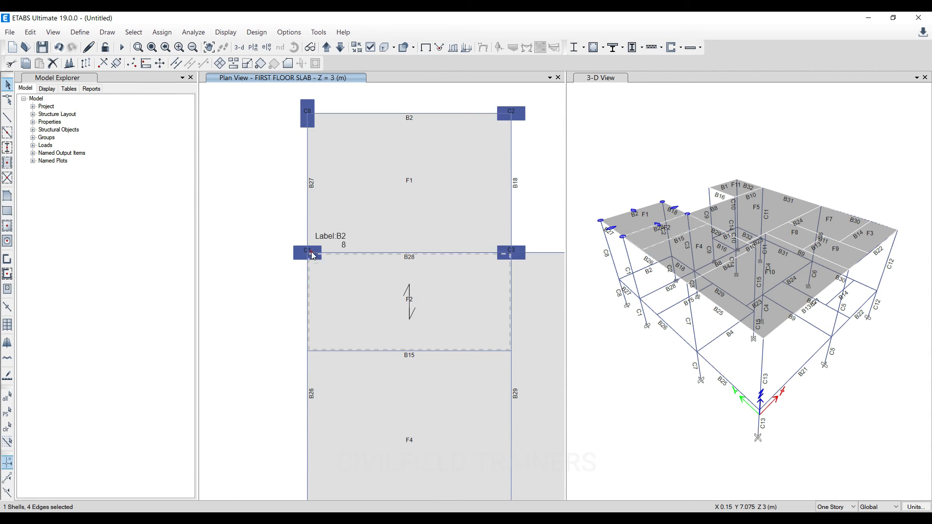
pyautogui.scroll(3, 310, 252)
pyautogui.scroll(-2, 297, 218)
pyautogui.moveTo(284, 194); pyautogui.dragTo(400, 322)
pyautogui.scroll(5, 299, 242)
pyautogui.scroll(-6, 321, 249)
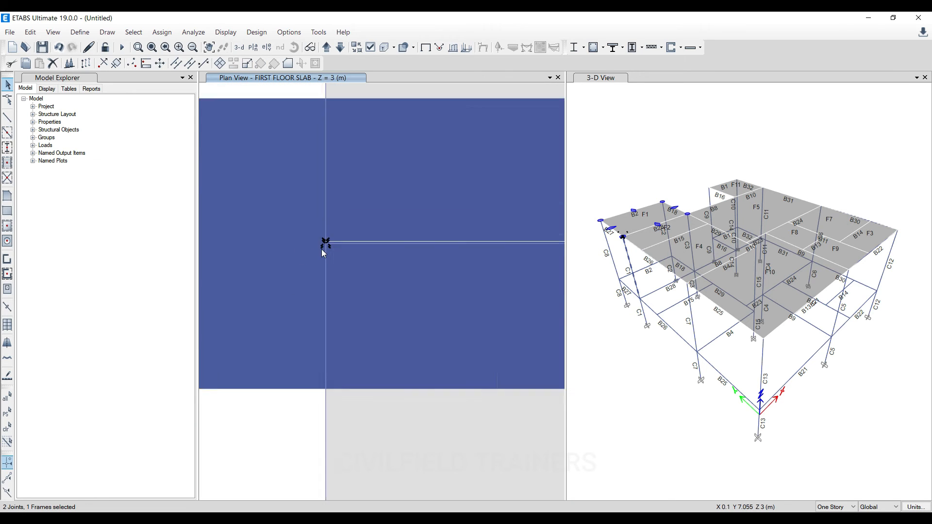
pyautogui.press('Escape')
# Move slab F1 off column C1 in reshape mode and snap its corner back onto the C1 joint.
pyautogui.click(10, 99)
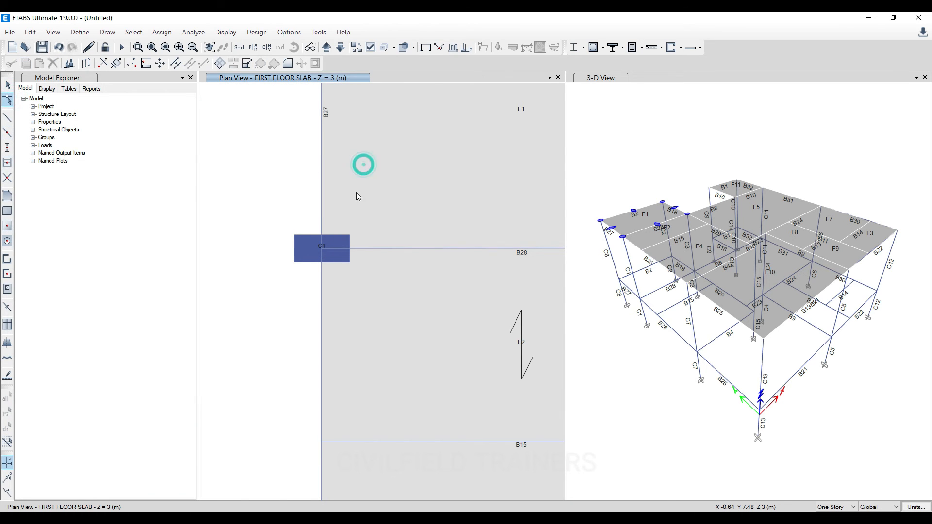
pyautogui.moveTo(321, 248)
pyautogui.mouseDown()
pyautogui.moveTo(365, 213)
pyautogui.moveTo(316, 246)
pyautogui.mouseUp()
pyautogui.hotkey('ctrl', 'z')
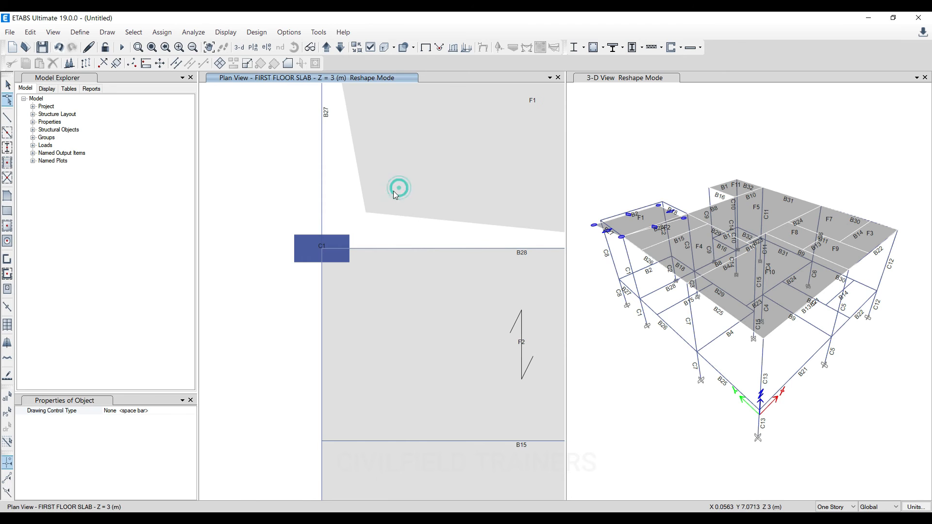
pyautogui.scroll(-3, 328, 262)
pyautogui.moveTo(347, 238); pyautogui.dragTo(325, 256)
pyautogui.click(302, 216)
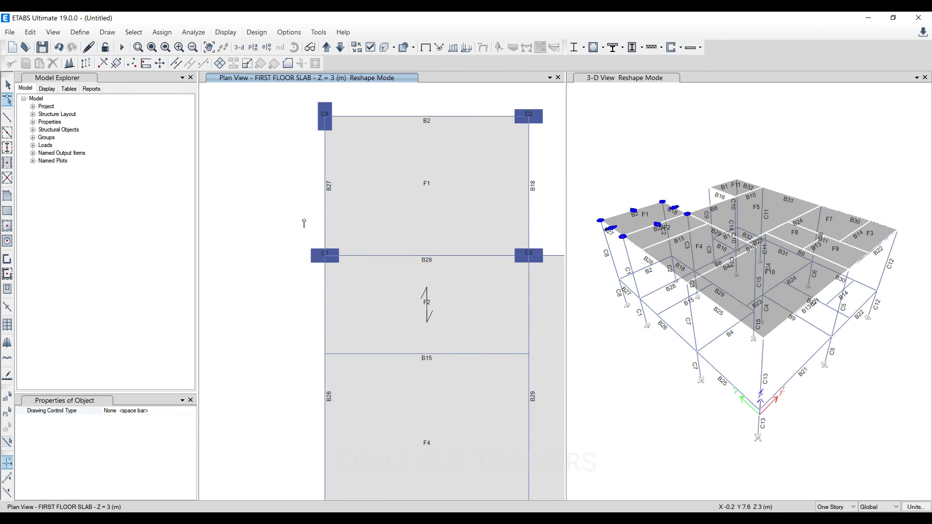
pyautogui.press('Escape')
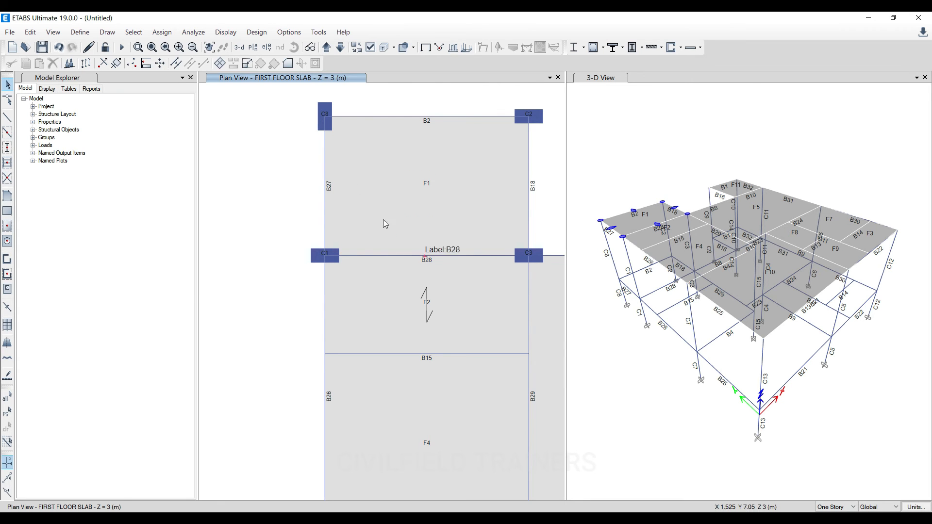
# Recheck the model with a 10 mm length tolerance for checks and close the report.
pyautogui.click(194, 32)
pyautogui.click(203, 46)
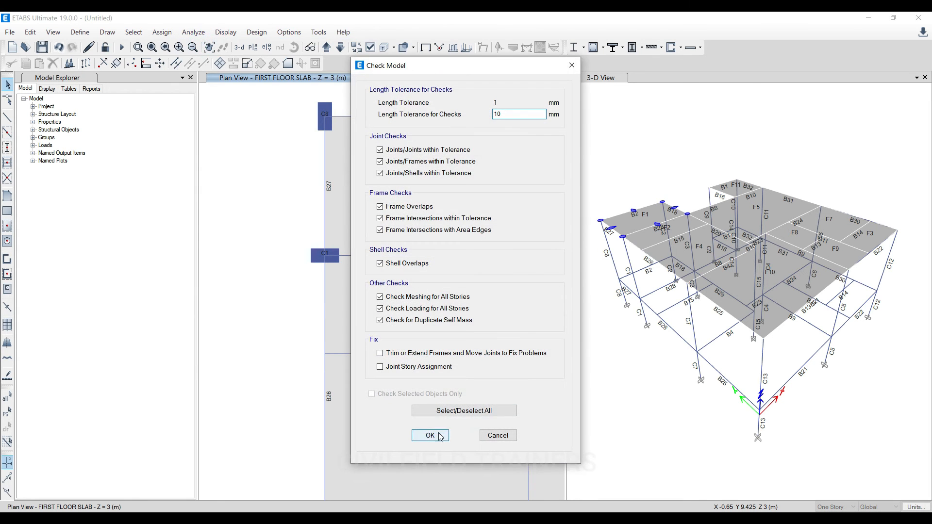
pyautogui.click(432, 436)
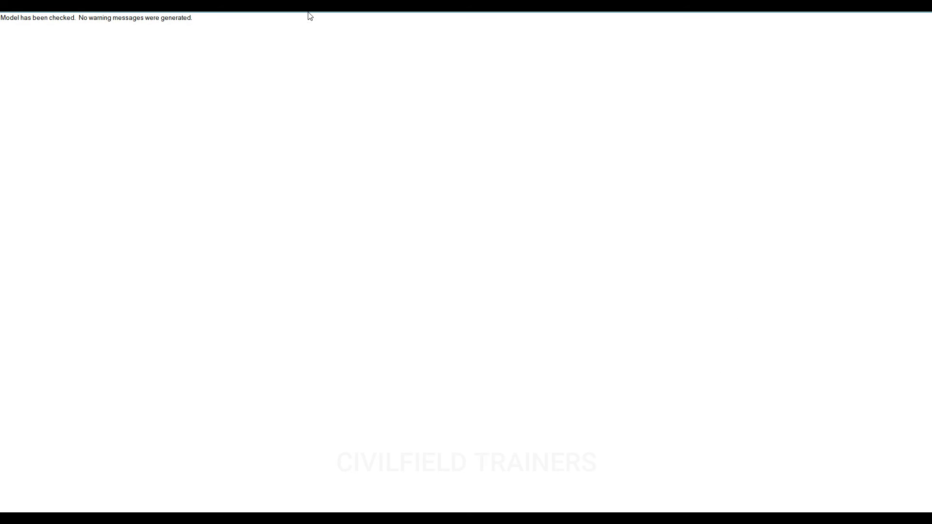
pyautogui.moveTo(308, 13); pyautogui.dragTo(255, 137)
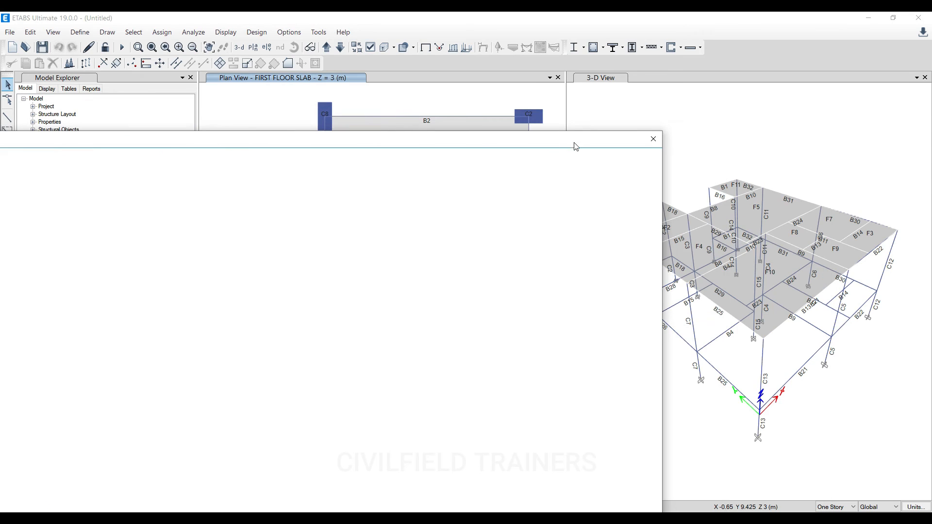
pyautogui.click(654, 138)
# Recheck the model with the length tolerance for checks set to 20 mm and review the report.
pyautogui.click(194, 32)
pyautogui.click(208, 42)
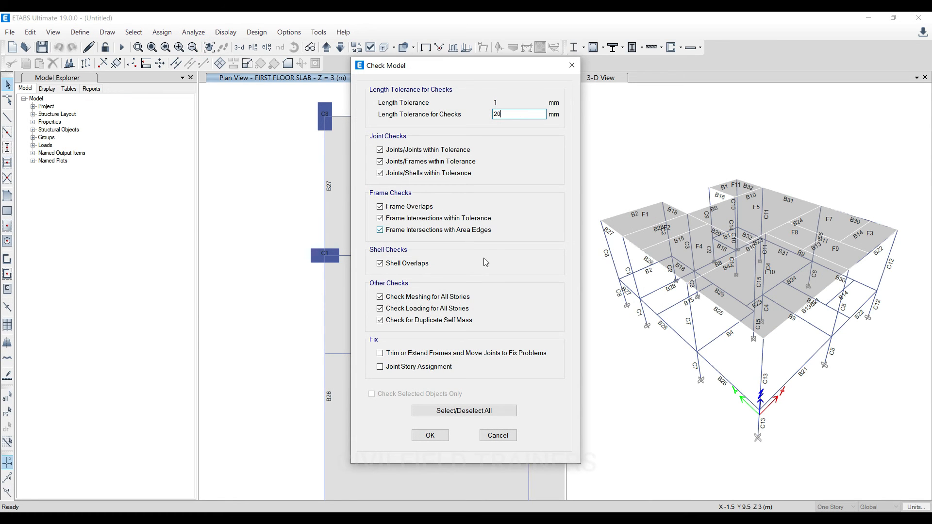
pyautogui.click(430, 435)
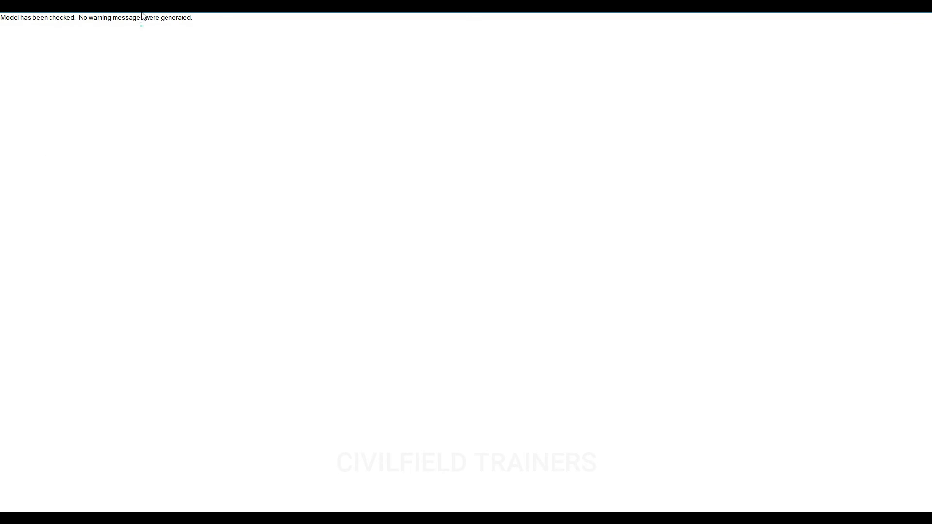
pyautogui.moveTo(142, 13); pyautogui.dragTo(191, 122)
pyautogui.moveTo(685, 110); pyautogui.dragTo(286, 138)
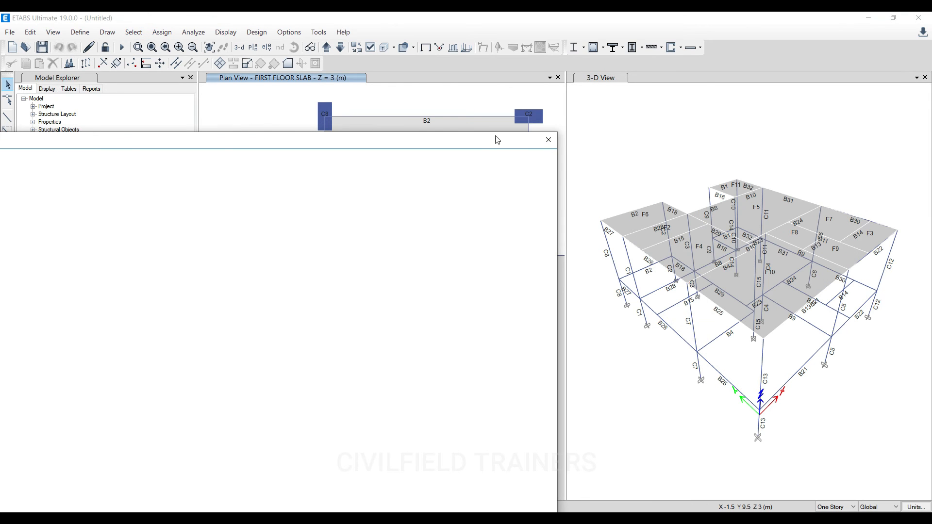
# Close the open report, run the model check again at a 20 mm length tolerance for checks, and close the new report.
pyautogui.click(547, 141)
pyautogui.click(193, 32)
pyautogui.click(213, 45)
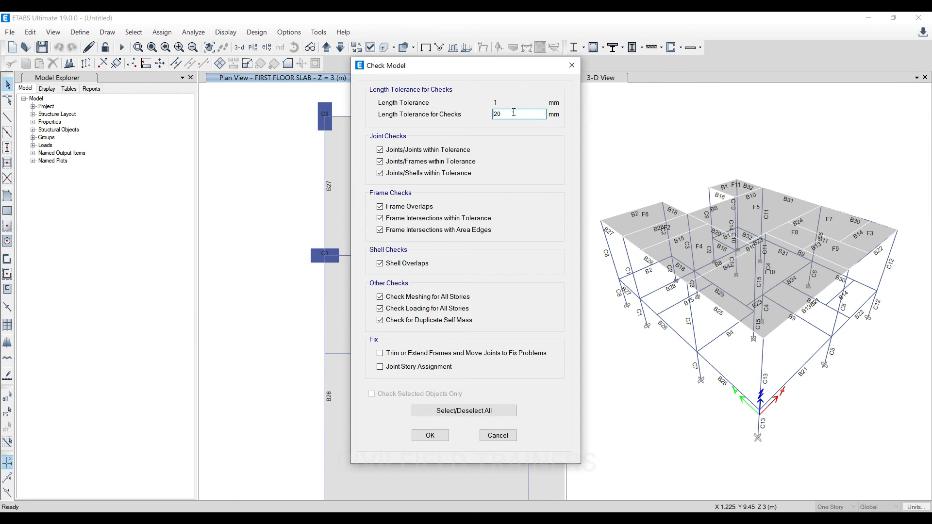
pyautogui.click(430, 435)
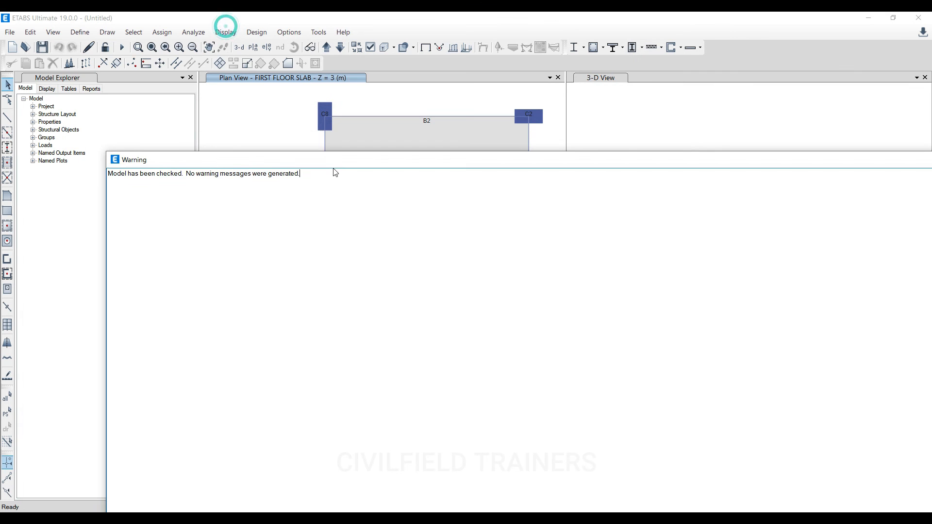
pyautogui.click(731, 159)
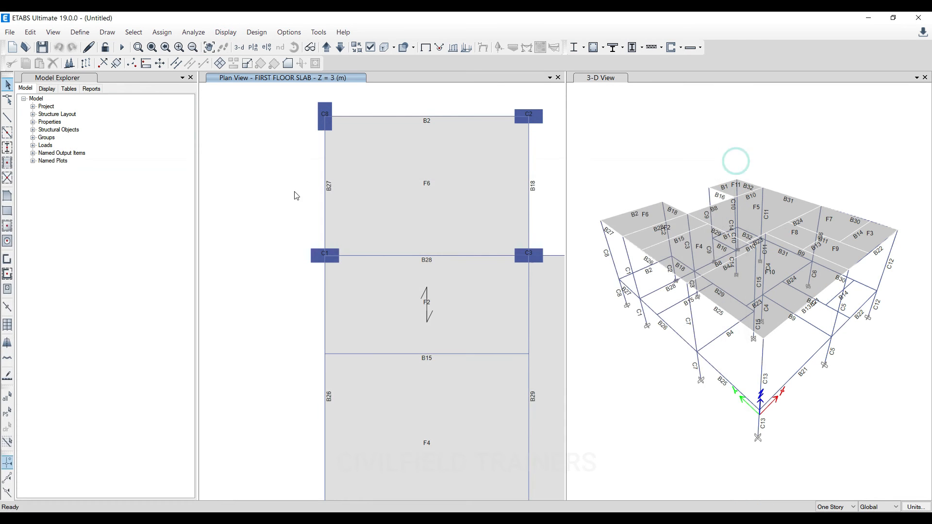
# Select the entire first floor plan and replicate it to the TERRACE, SECOND FLOOR SLAB and FIRST FLOOR SLAB stories.
pyautogui.moveTo(224, 144); pyautogui.dragTo(460, 369)
pyautogui.click(30, 32)
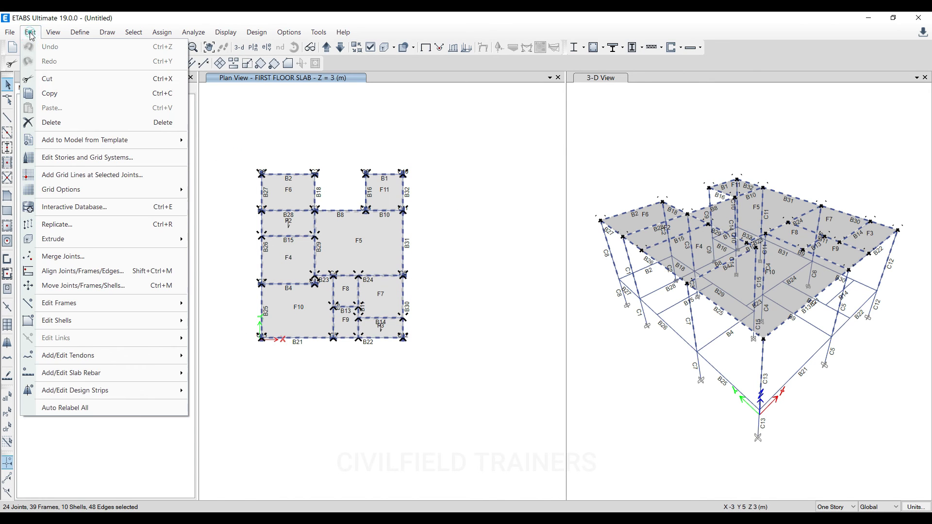
pyautogui.click(61, 224)
pyautogui.click(460, 166)
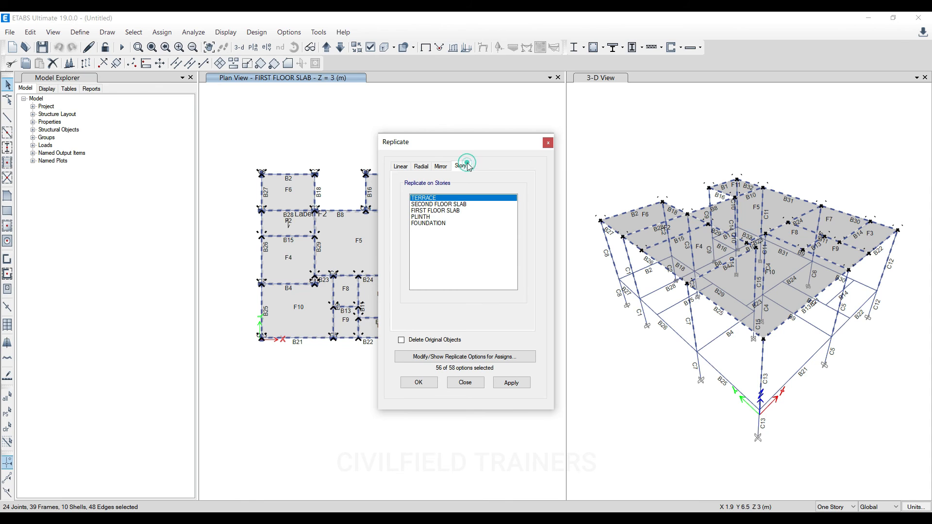
pyautogui.click(437, 211)
pyautogui.keyDown('shift'); pyautogui.click(431, 198); pyautogui.keyUp('shift')
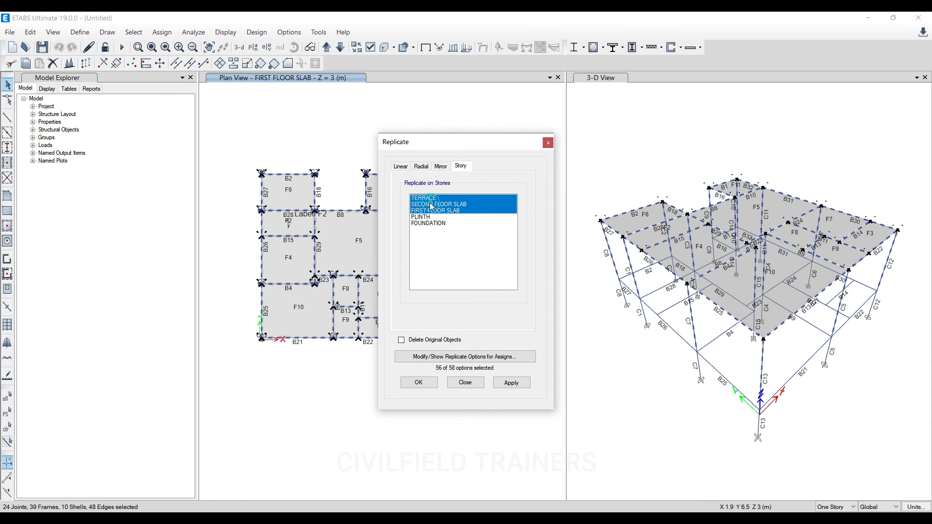
pyautogui.click(511, 383)
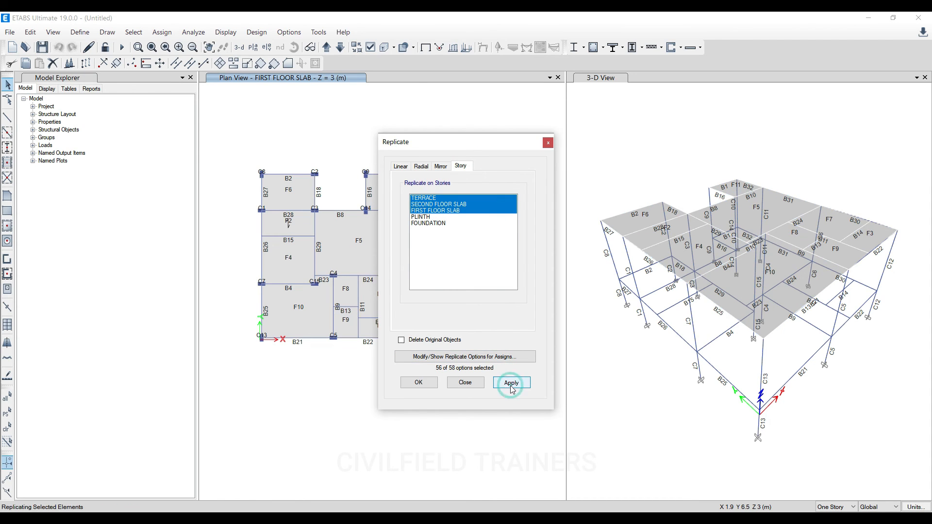
pyautogui.click(425, 386)
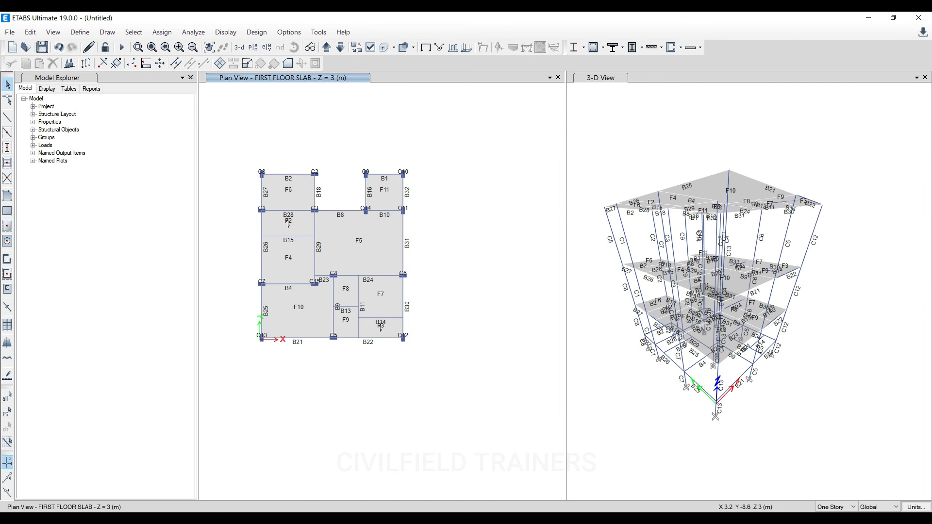
# Switch to Chrome and open the ETABS+SAFE Complete Building Design COMBO Course page in the Civilfield Trainers store.
pyautogui.click(308, 519)
pyautogui.click(357, 488)
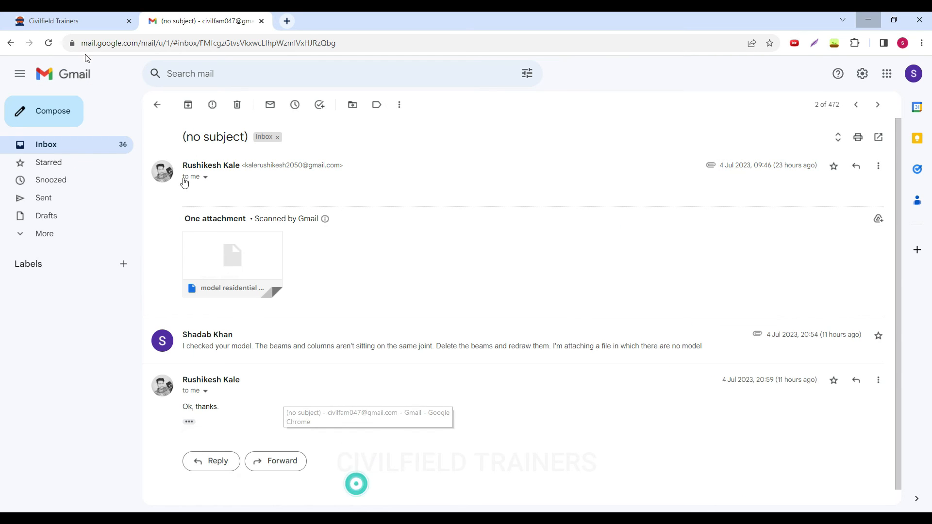
pyautogui.click(59, 21)
pyautogui.scroll(-2, 174, 265)
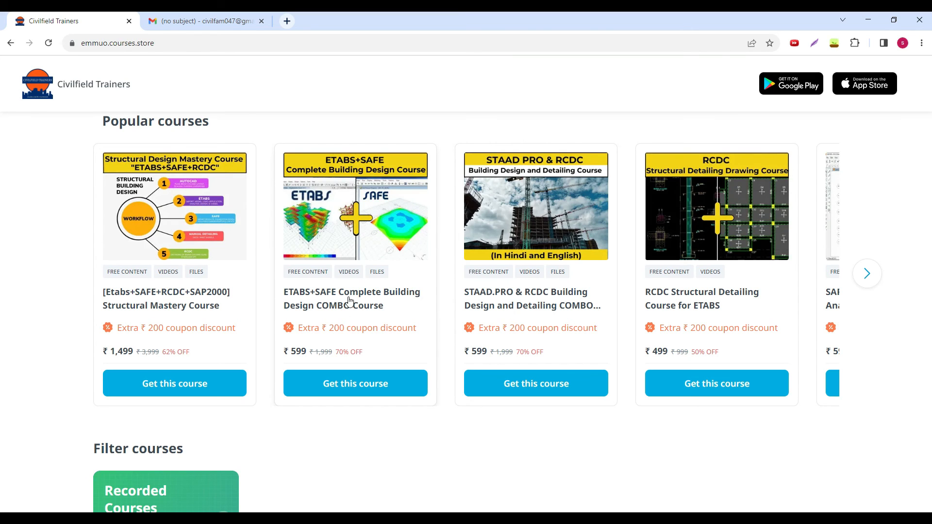
pyautogui.click(321, 299)
# Examine the lecture list of the Complete Etabs Course in English within the course content, and return to the main content list.
pyautogui.scroll(-3, 163, 291)
pyautogui.click(176, 325)
pyautogui.scroll(-3, 97, 304)
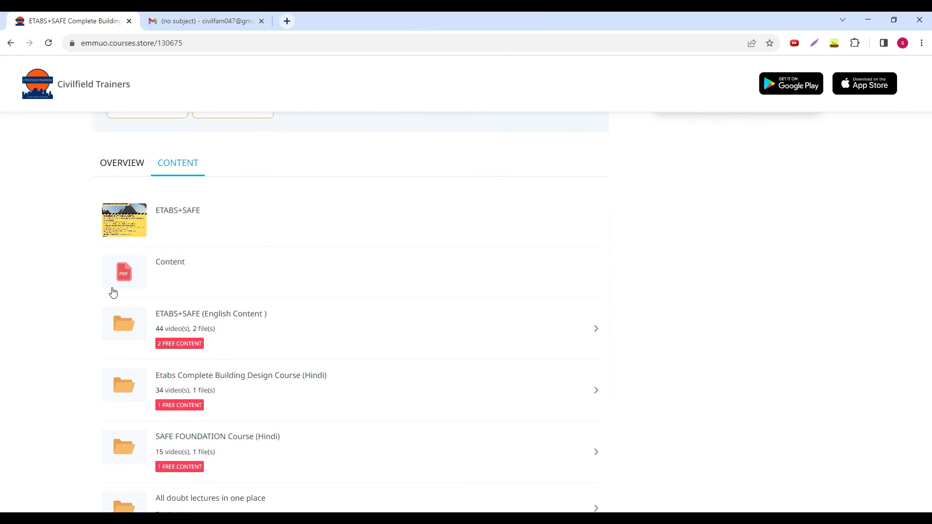
pyautogui.click(192, 317)
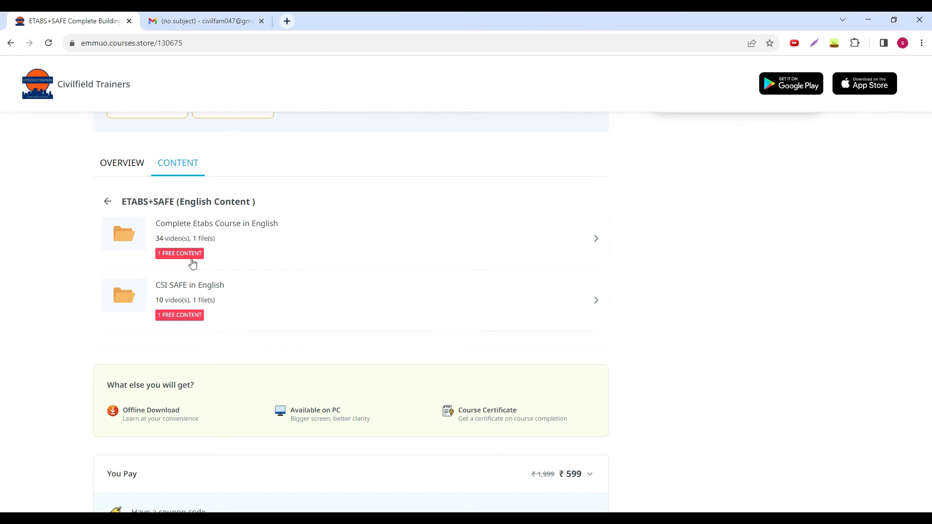
pyautogui.click(220, 231)
pyautogui.scroll(-8, 174, 287)
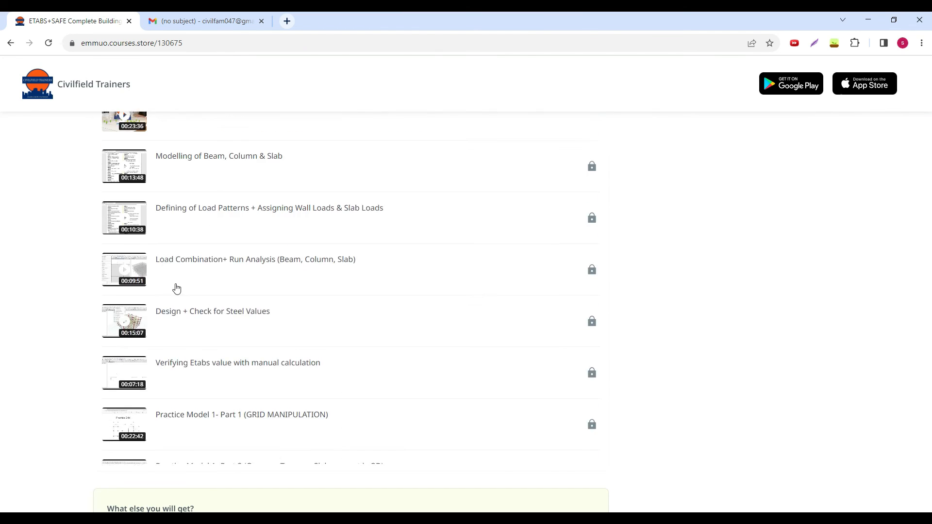
pyautogui.scroll(6, 176, 288)
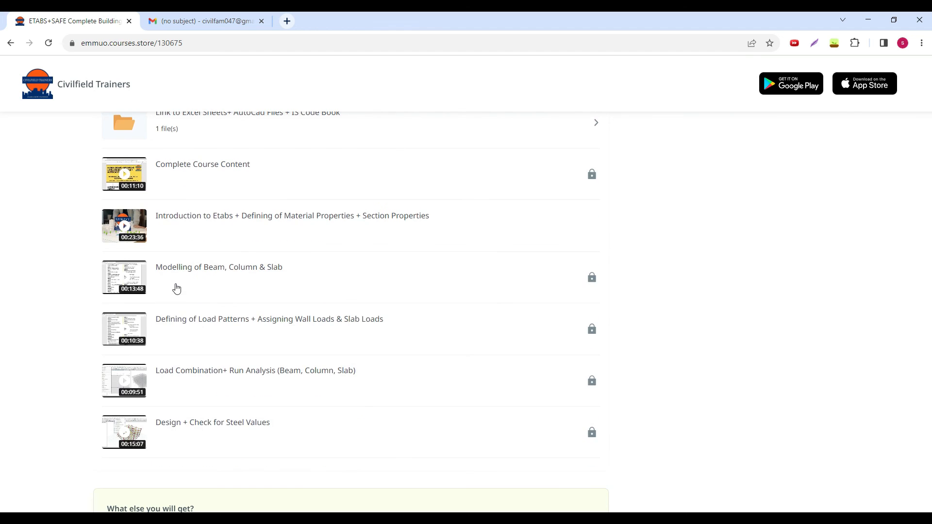
pyautogui.scroll(5, 108, 237)
pyautogui.click(108, 370)
pyautogui.click(108, 370)
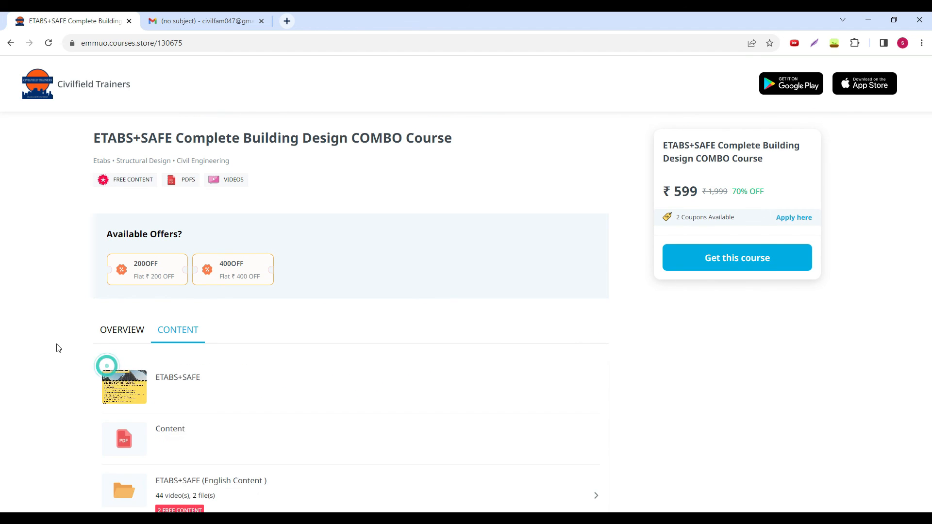
# Examine the lectures in the Etabs Complete Building Design Course (Hindi) folder and return to the main content list.
pyautogui.scroll(-3, 54, 345)
pyautogui.scroll(-3, 245, 290)
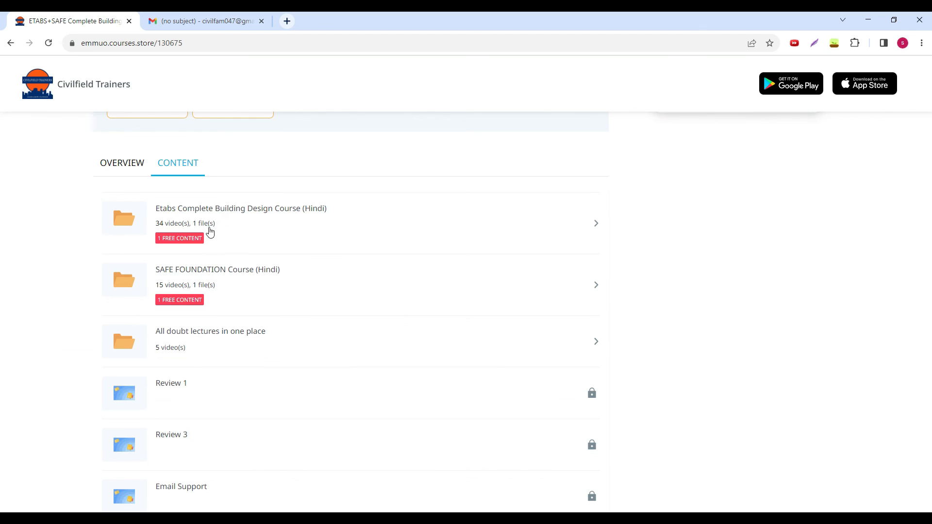
pyautogui.click(226, 227)
pyautogui.scroll(-7, 204, 254)
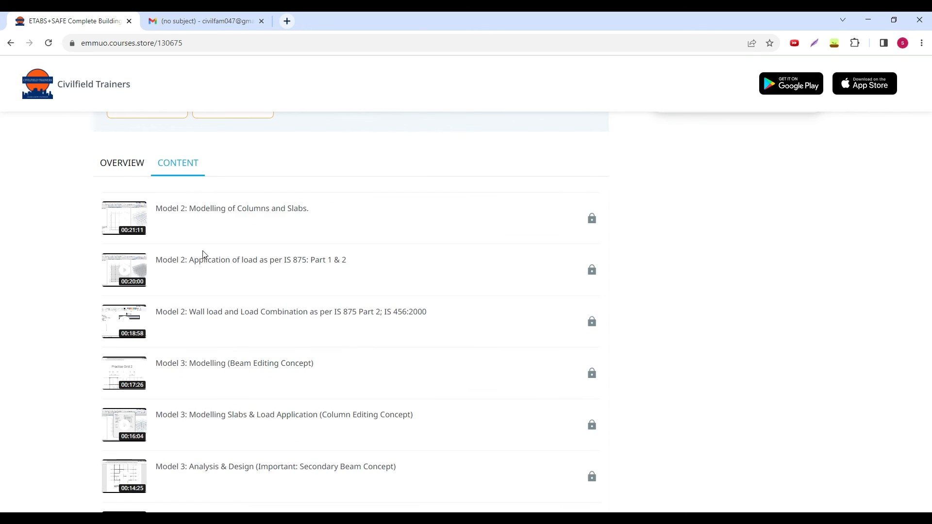
pyautogui.scroll(-15, 210, 270)
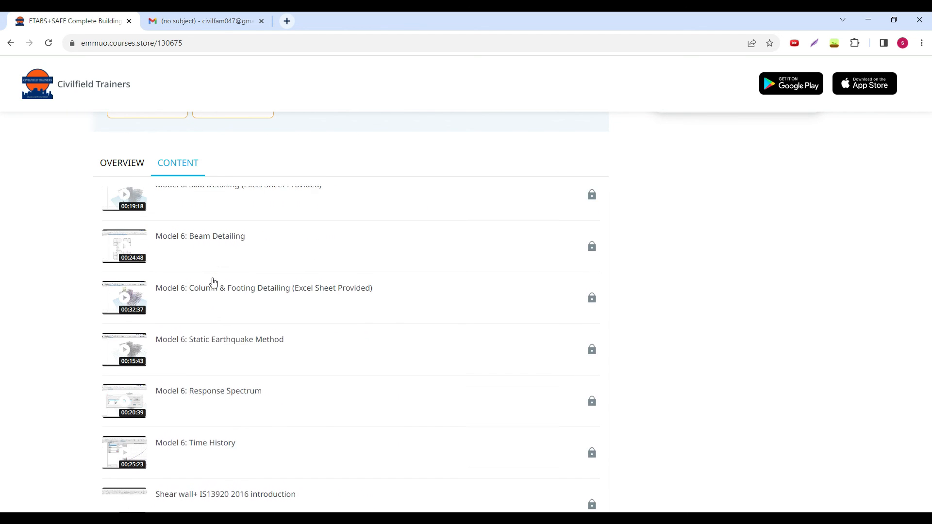
pyautogui.scroll(20, 213, 291)
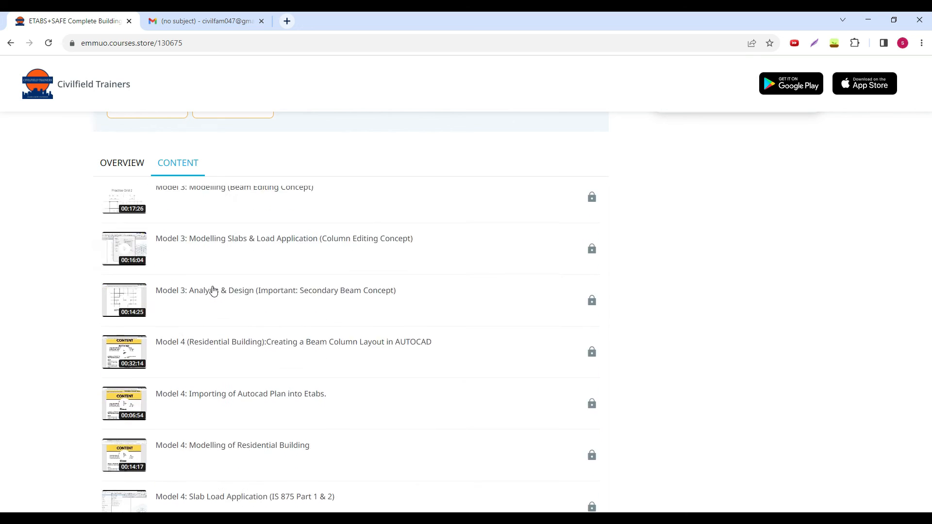
pyautogui.click(107, 201)
# Examine the footing design lectures in the SAFE FOUNDATION Course (Hindi) folder.
pyautogui.scroll(-2, 218, 305)
pyautogui.click(218, 321)
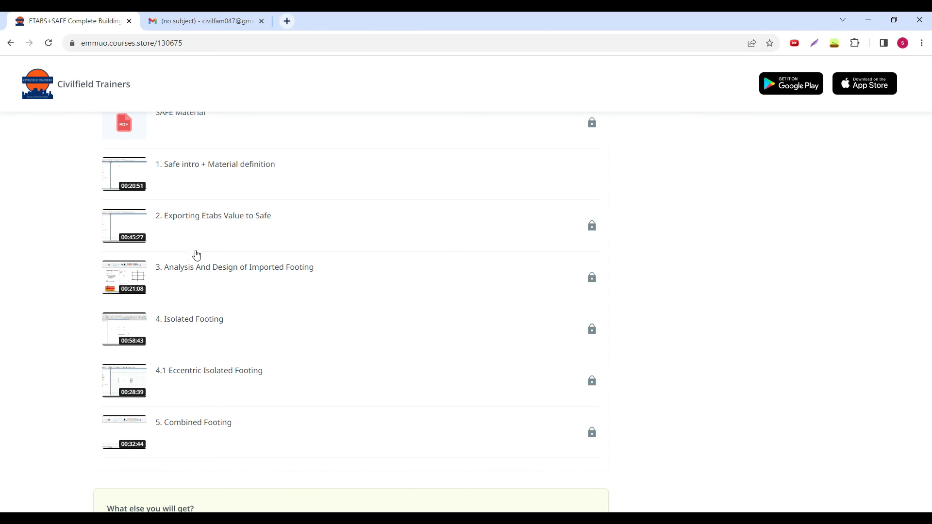
pyautogui.scroll(-5, 197, 256)
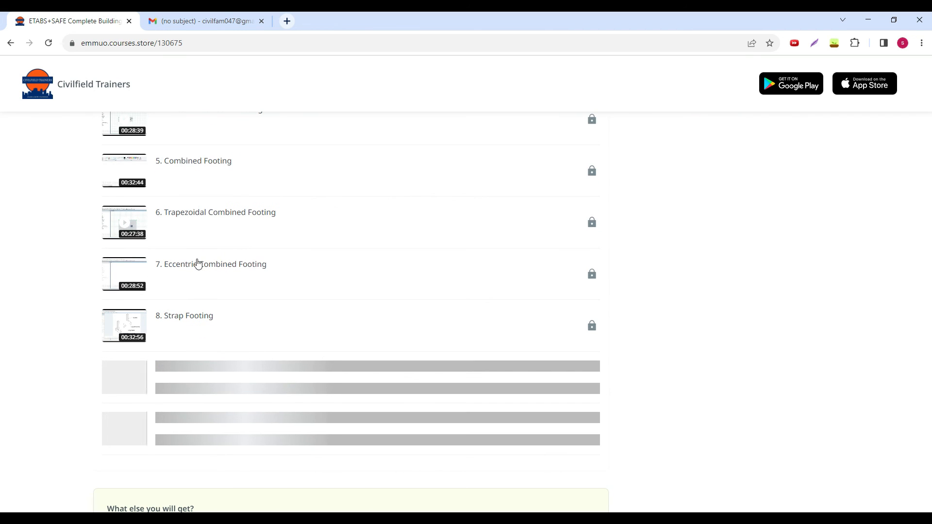
pyautogui.scroll(-2, 204, 262)
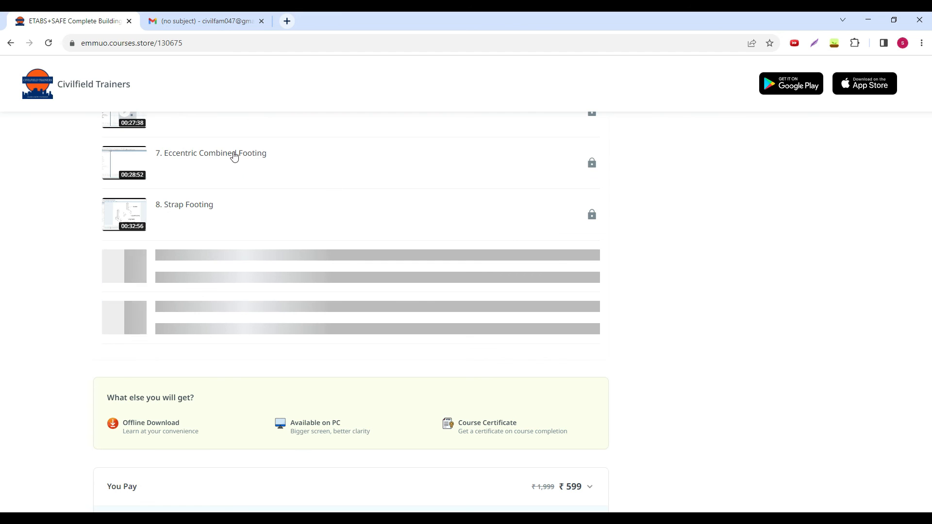
pyautogui.scroll(2, 216, 237)
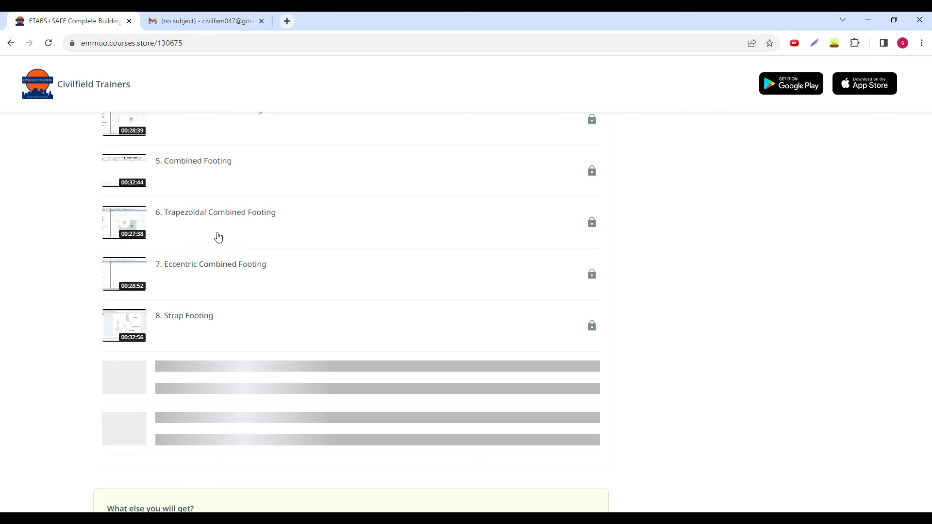
pyautogui.scroll(-4, 192, 264)
pyautogui.scroll(6, 194, 266)
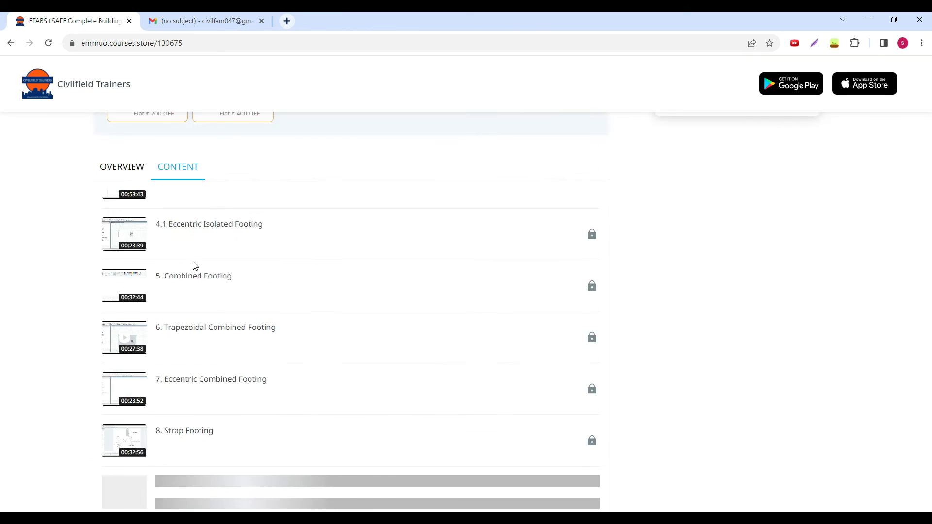
pyautogui.scroll(3, 195, 266)
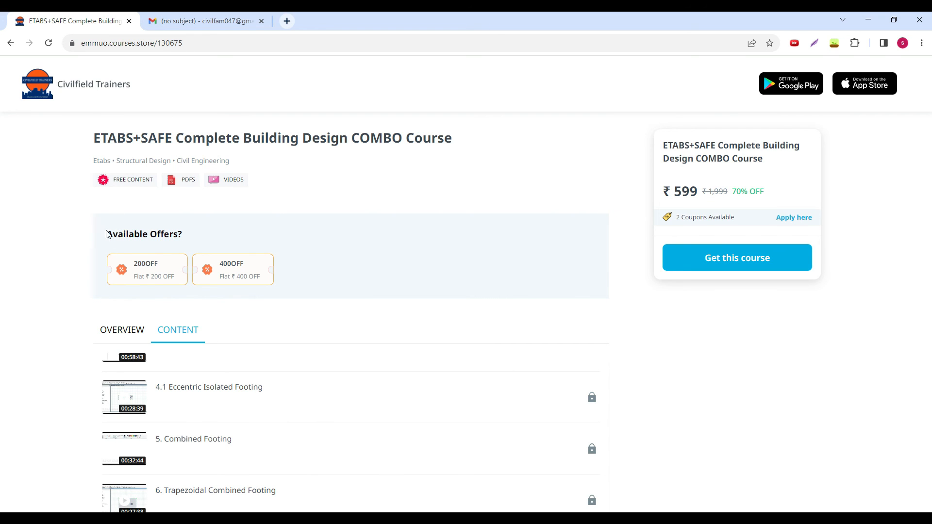
# Review the overview, preview videos and available offers of the ETABS+SAFE COMBO course.
pyautogui.click(112, 335)
pyautogui.scroll(-4, 107, 314)
pyautogui.scroll(3, 118, 202)
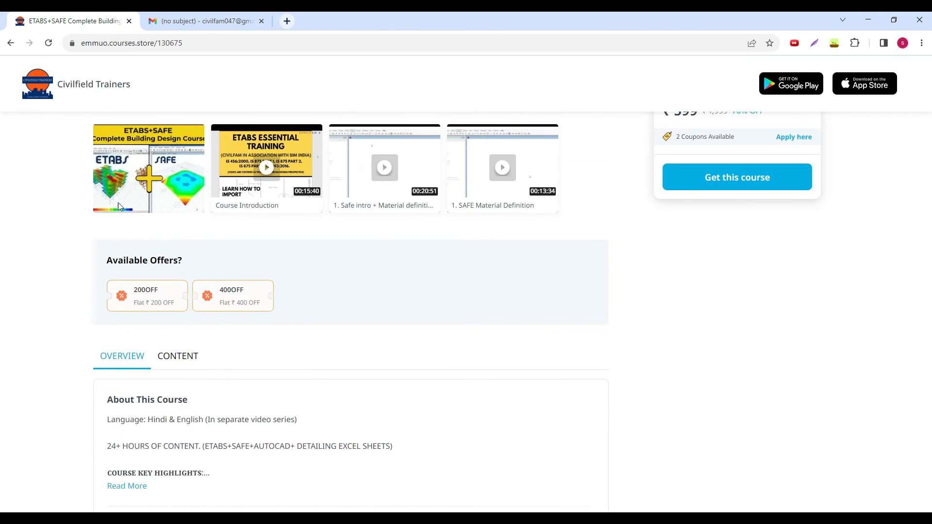
pyautogui.scroll(1, 734, 207)
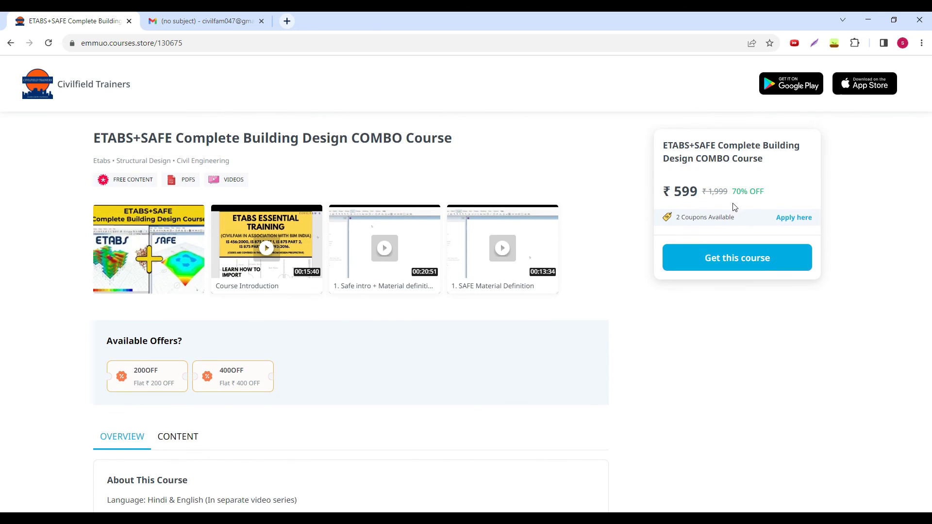
# Apply the 200OFF coupon to the ETABS+SAFE Complete Building Design COMBO Course.
pyautogui.click(795, 219)
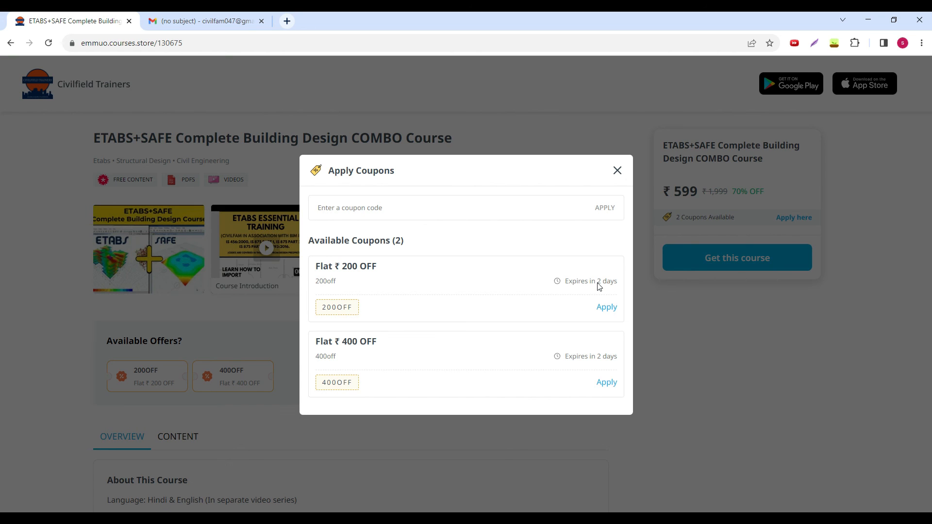
pyautogui.click(617, 171)
pyautogui.click(793, 217)
pyautogui.click(598, 306)
pyautogui.click(468, 357)
# Open the [Etabs+SAFE+RCDC+SAP2000] Structural Mastery Course from the store home page and apply the 400OFF coupon.
pyautogui.click(97, 82)
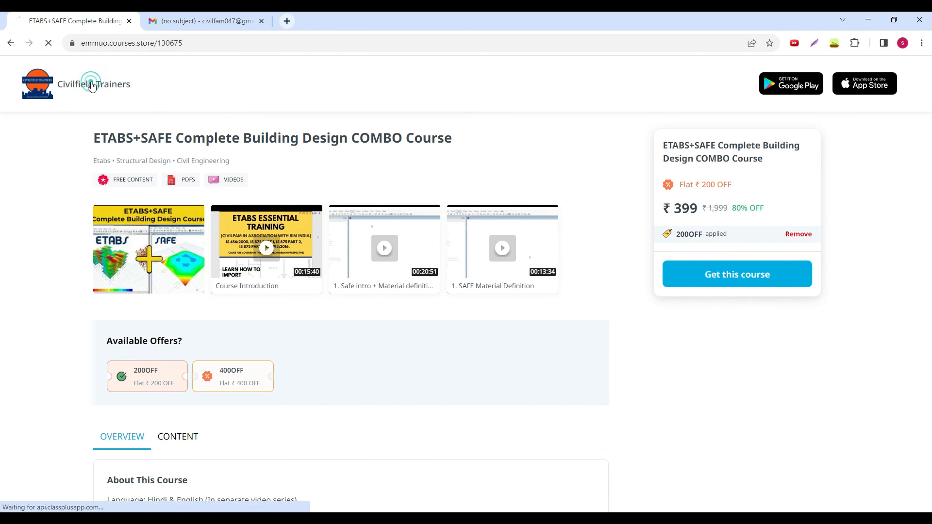
pyautogui.scroll(-4, 47, 207)
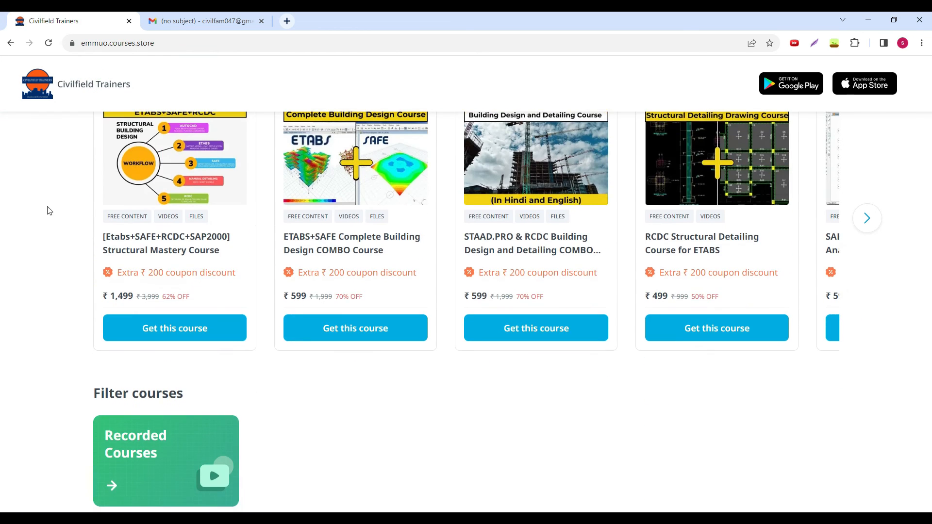
pyautogui.click(176, 245)
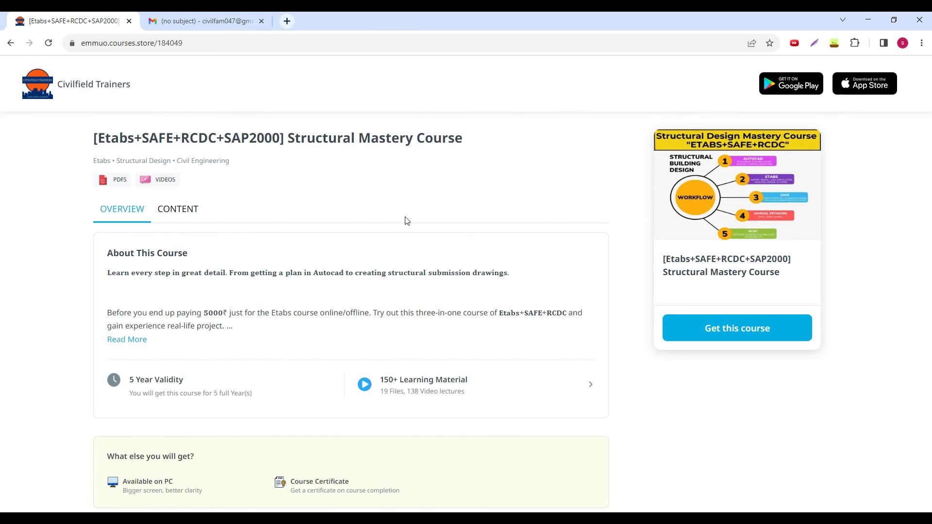
pyautogui.click(802, 331)
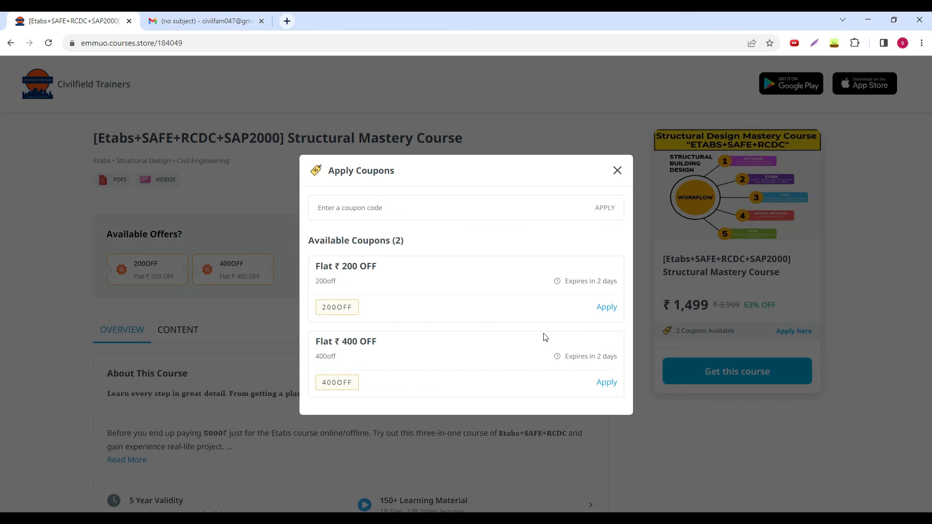
pyautogui.click(606, 382)
pyautogui.click(466, 358)
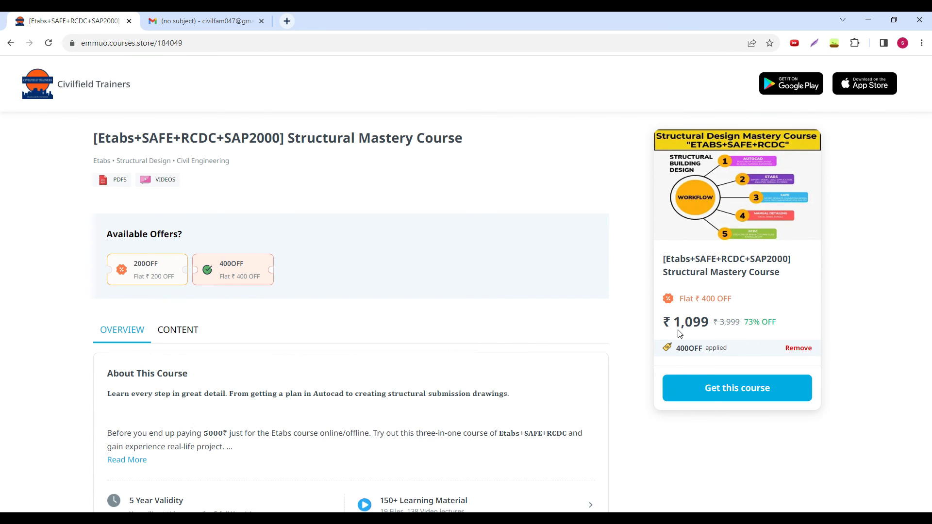
# Show the Structural Mastery Course's content list and examine the ETABS+SAFE (Basic-Advance) Level Course folder.
pyautogui.scroll(-3, 316, 291)
pyautogui.click(188, 161)
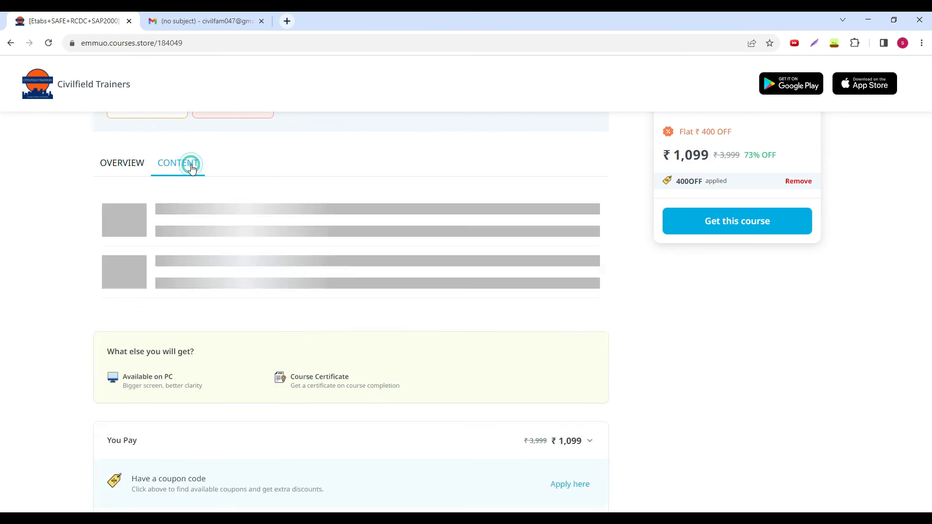
pyautogui.scroll(-4, 162, 283)
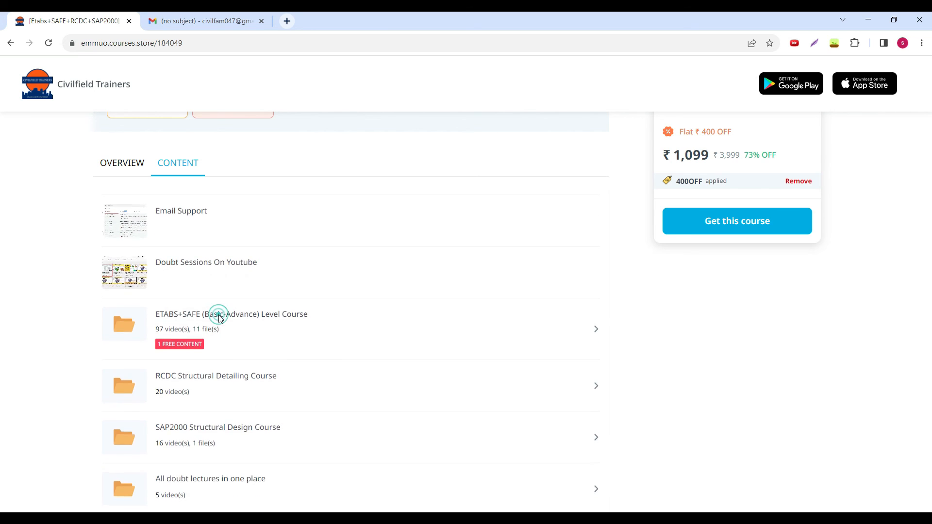
pyautogui.scroll(-7, 214, 292)
pyautogui.scroll(-5, 208, 280)
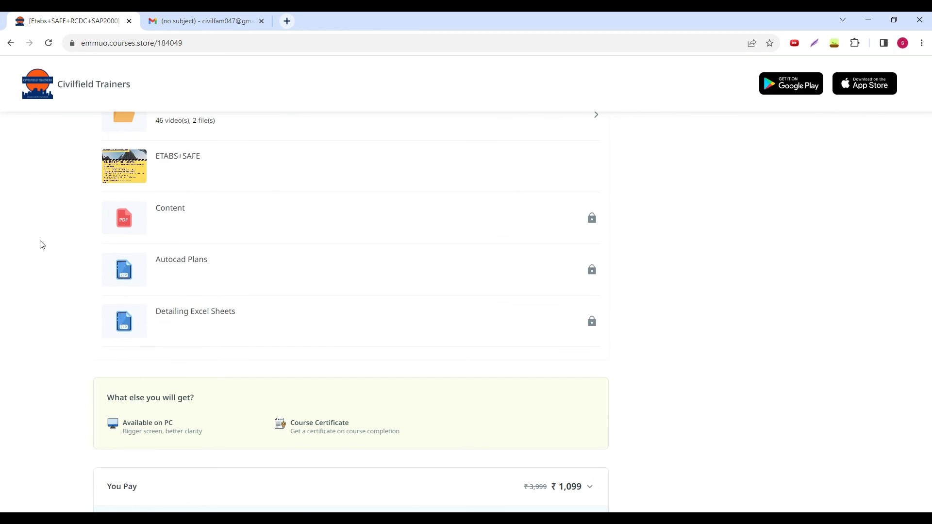
pyautogui.scroll(5, 197, 267)
# Examine the footing and pile lectures in the SAFE FOUNDATION Course (Hindi) folder and return to its parent folder.
pyautogui.click(237, 279)
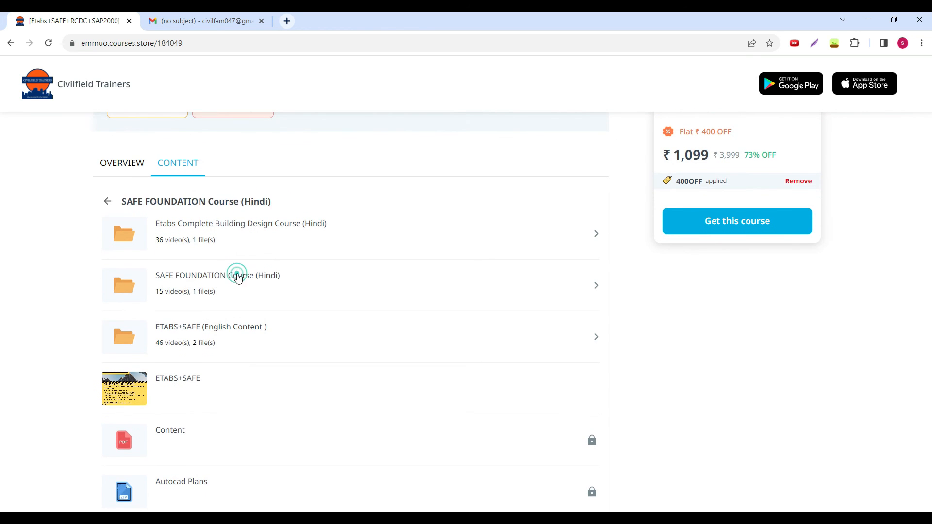
pyautogui.scroll(-10, 236, 277)
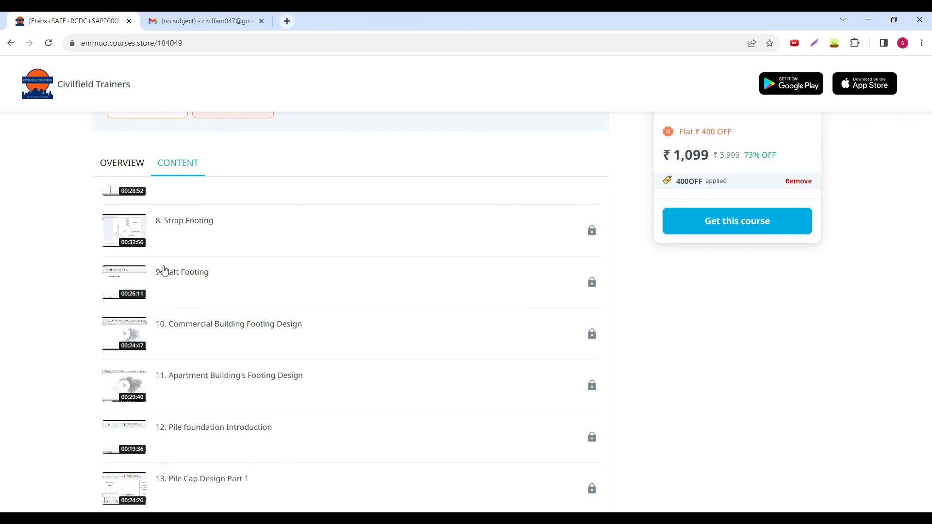
pyautogui.scroll(-2, 221, 361)
pyautogui.scroll(10, 250, 368)
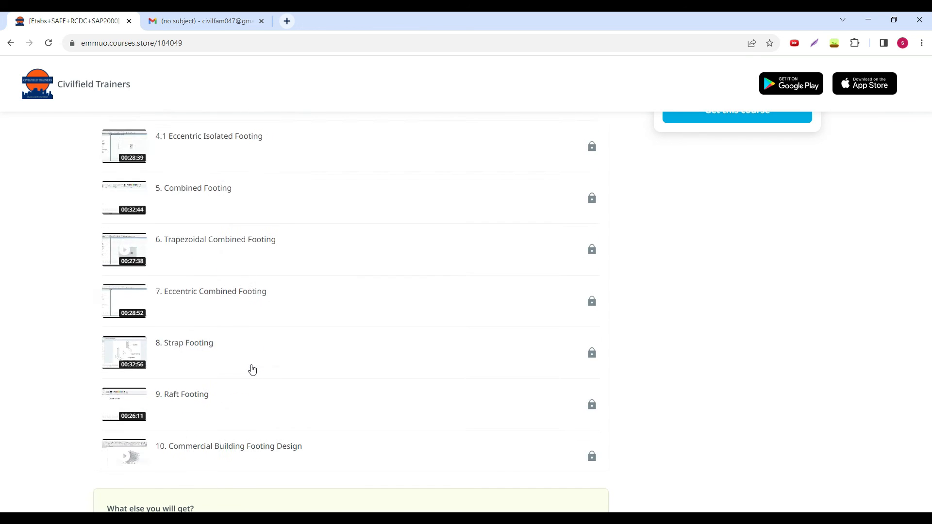
pyautogui.scroll(5, 237, 361)
pyautogui.click(105, 310)
# Review the English content folder, plans and Excel sheets of the ETABS+SAFE level course, and return to the main content list.
pyautogui.scroll(-4, 105, 309)
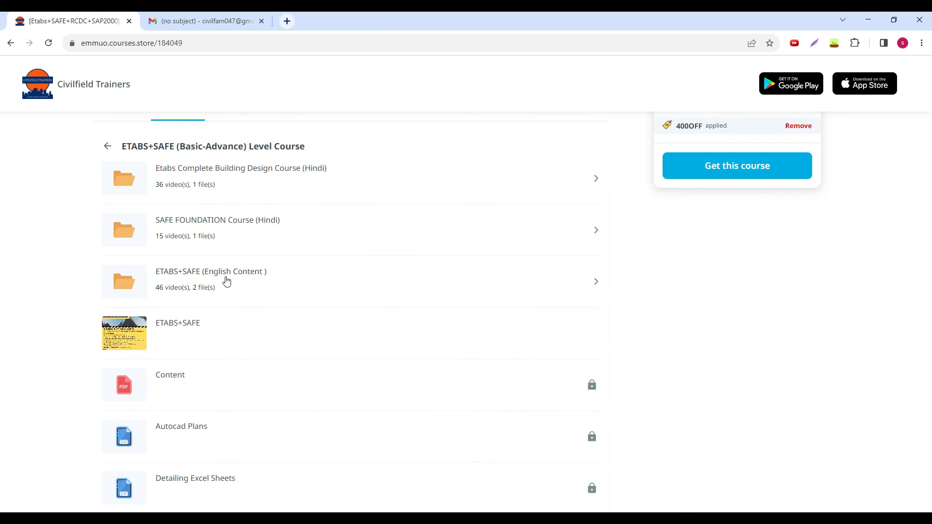
pyautogui.scroll(-3, 226, 281)
pyautogui.scroll(7, 224, 271)
pyautogui.click(108, 366)
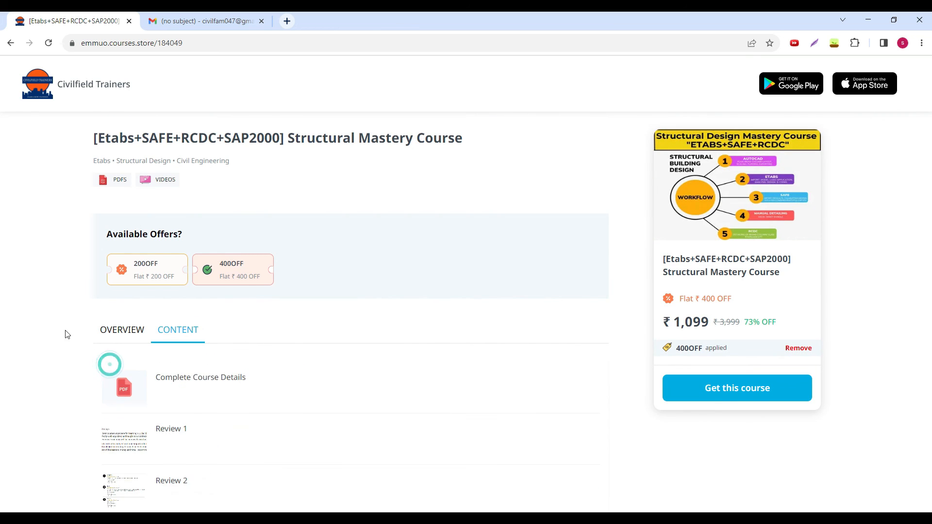
# Review the Structural Mastery Course's main content list, covering the RCDC and SAP2000 folders, doubt lectures, email support and reviews.
pyautogui.scroll(-7, 202, 310)
pyautogui.scroll(-2, 340, 336)
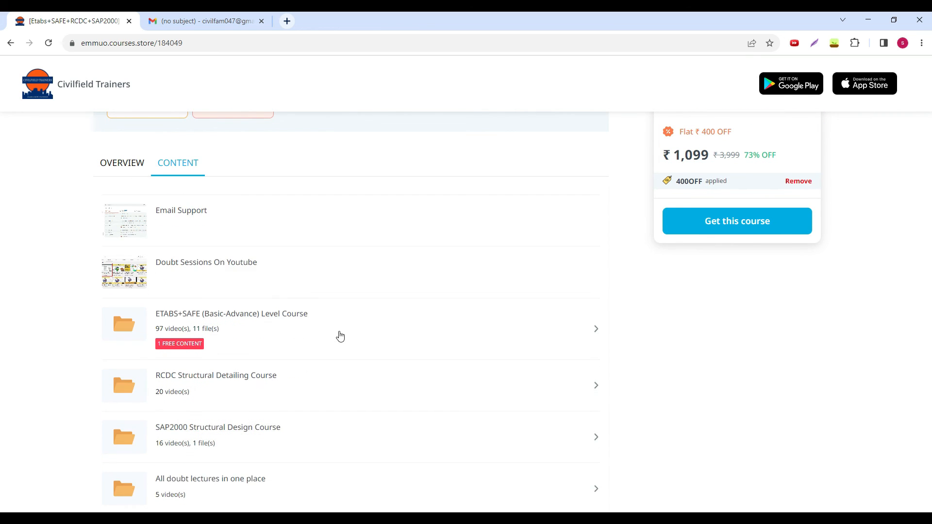
pyautogui.hotkey('ctrl', 'Tab')
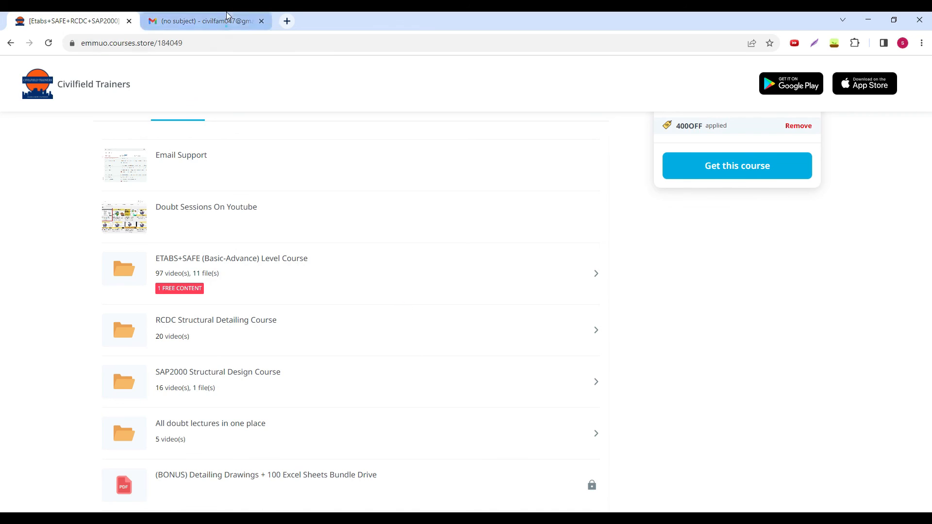
pyautogui.click(75, 22)
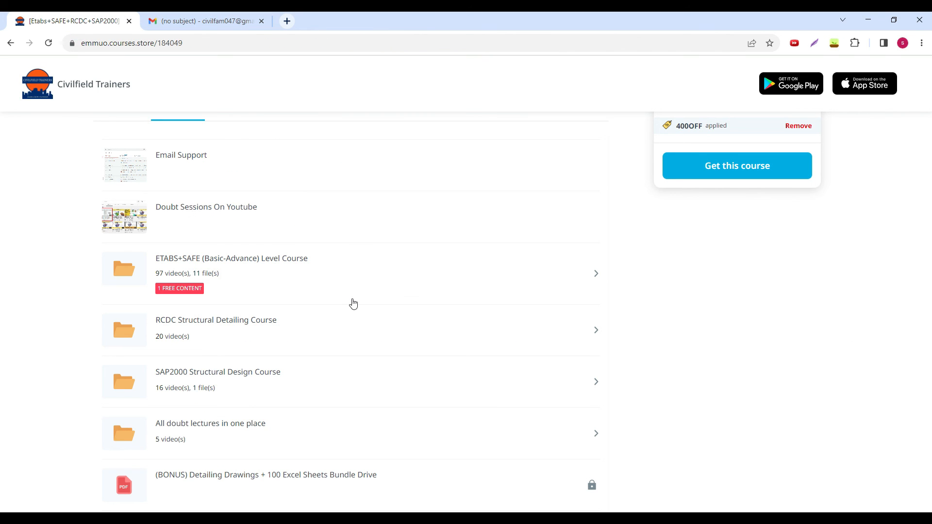
pyautogui.scroll(4, 255, 311)
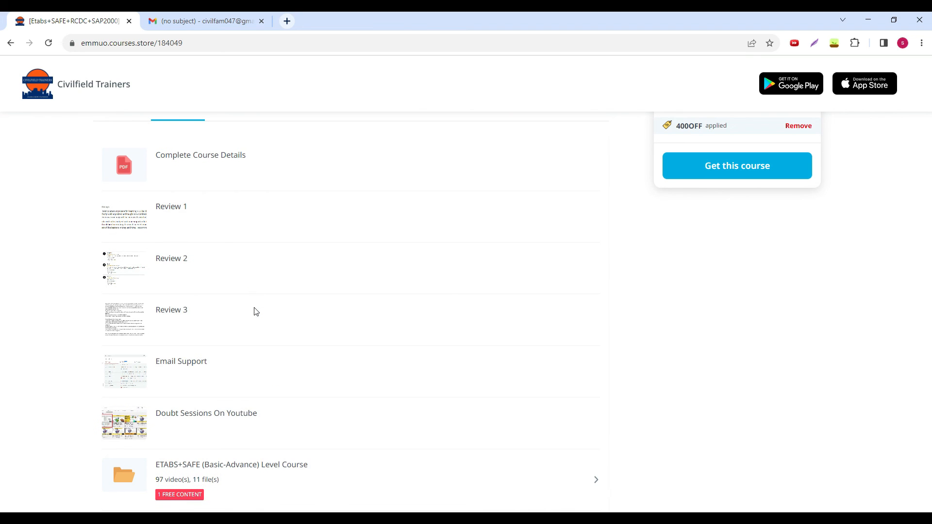
pyautogui.scroll(3, 256, 311)
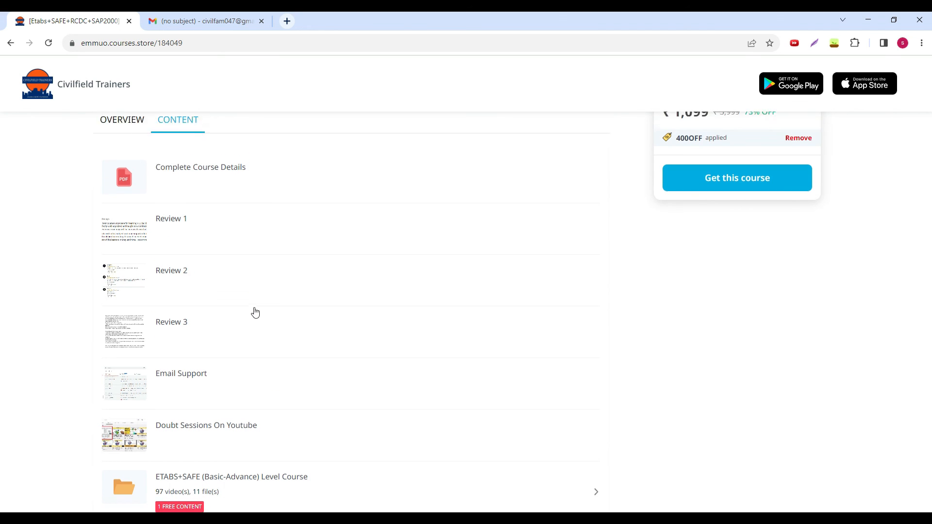